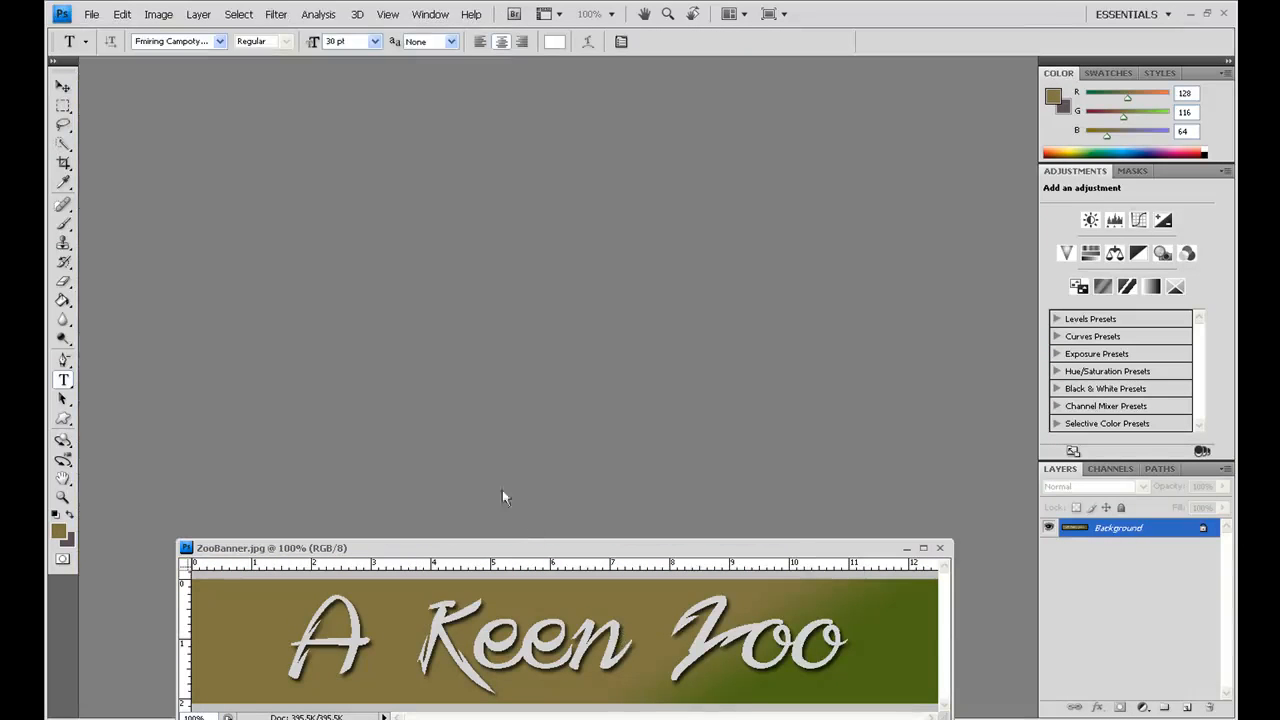
Step: Start a new document named "Menu Rollver Buttons" with the Custom preset
left_click(89, 14)
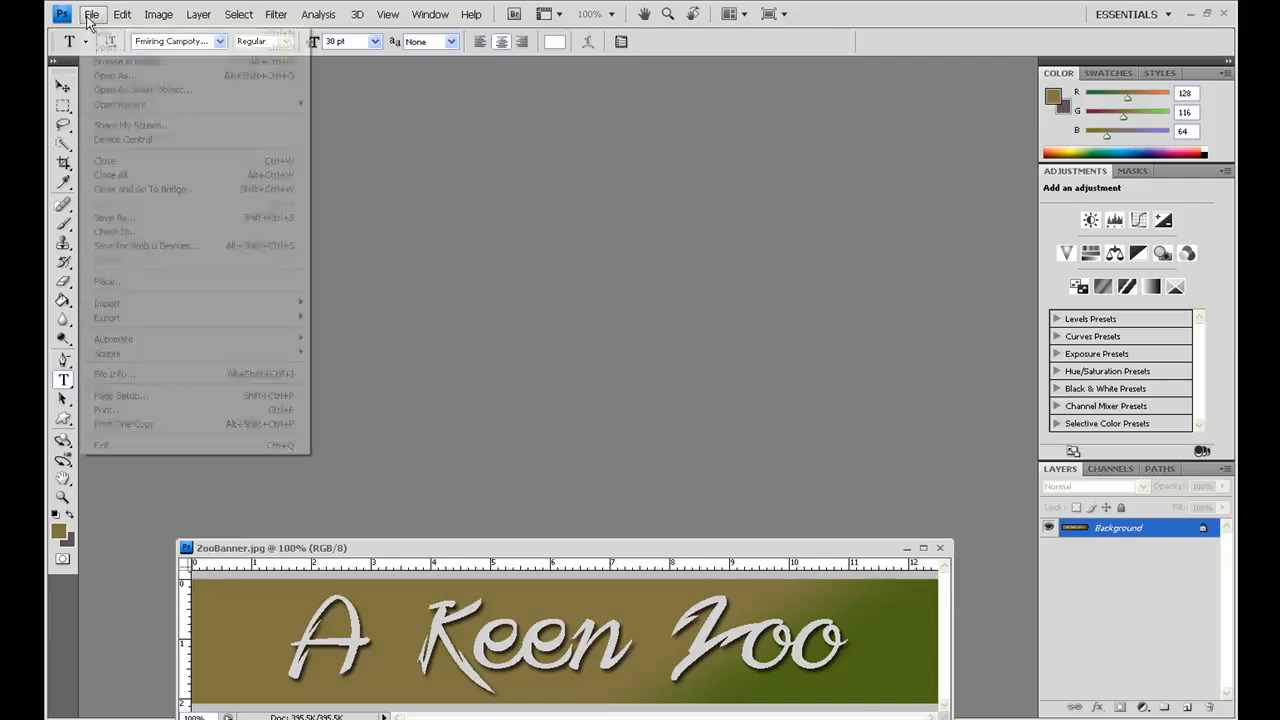
left_click(104, 33)
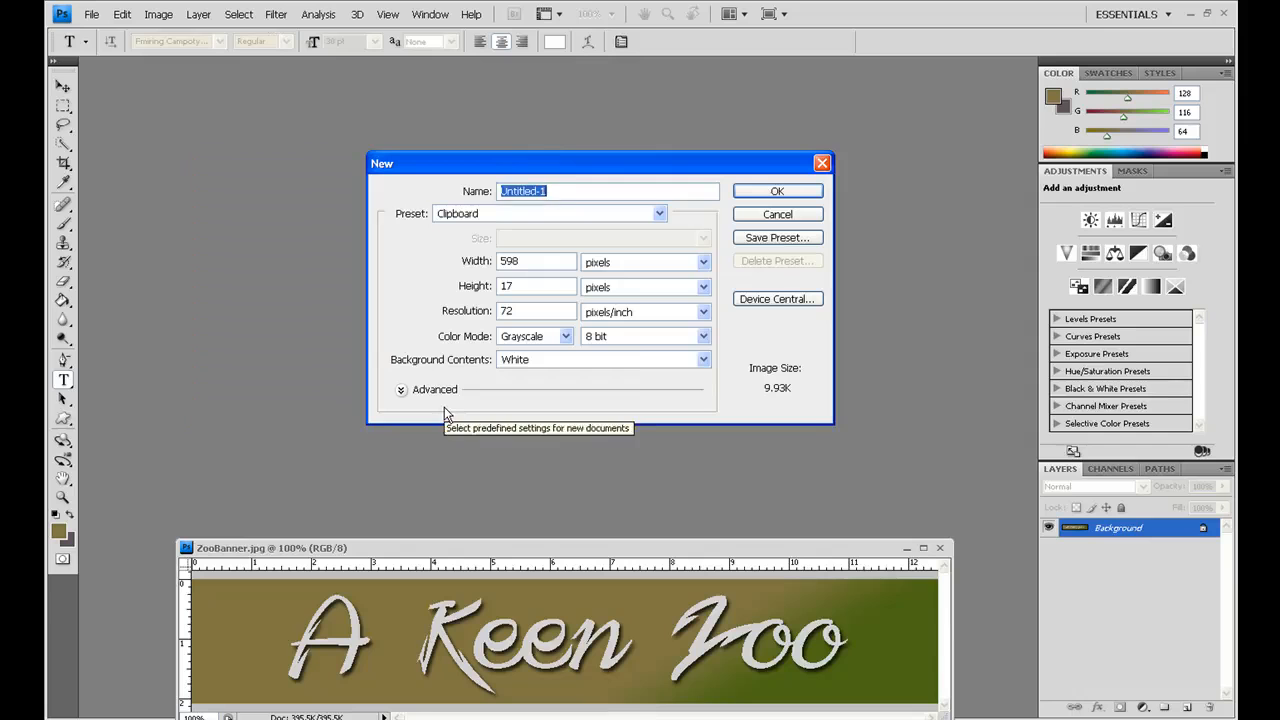
type("Menu Rollver")
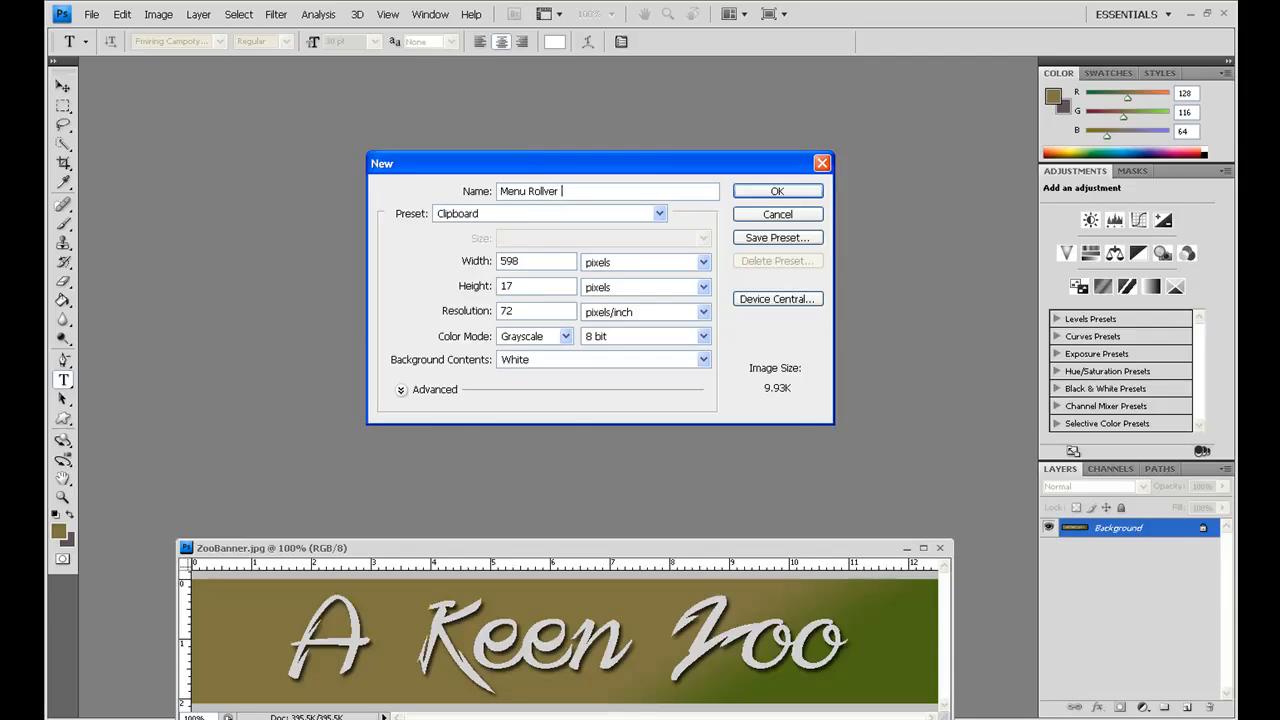
type(" Buttons")
left_click(656, 219)
left_click(590, 397)
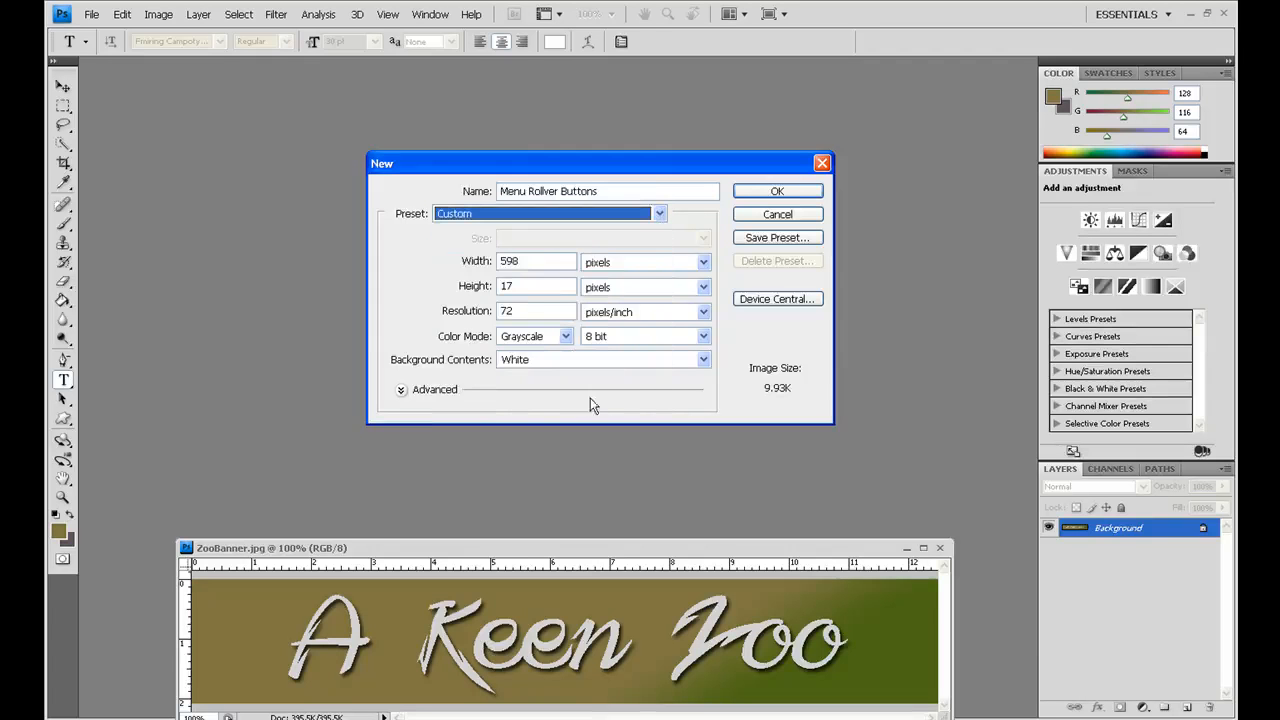
key("shift+Tab")
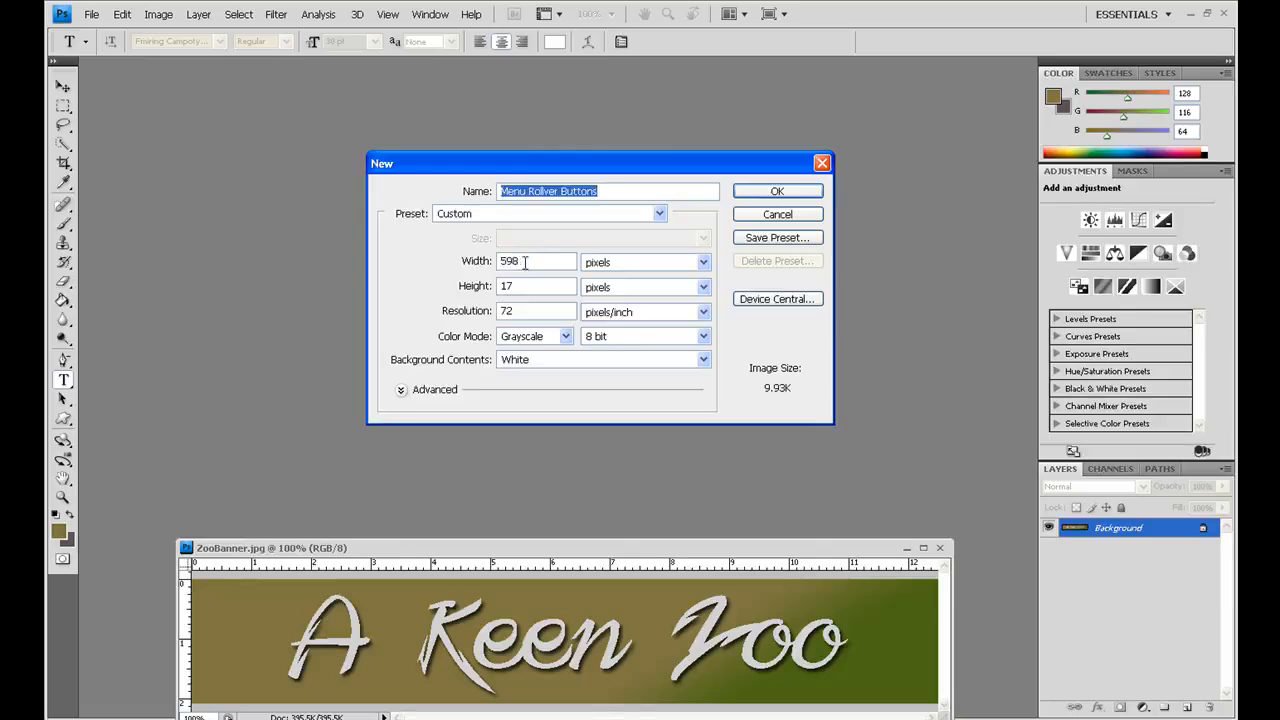
Step: Set the new document to 150 by 60 pixels in RGB Color mode and create it
double_click(524, 262)
type("150")
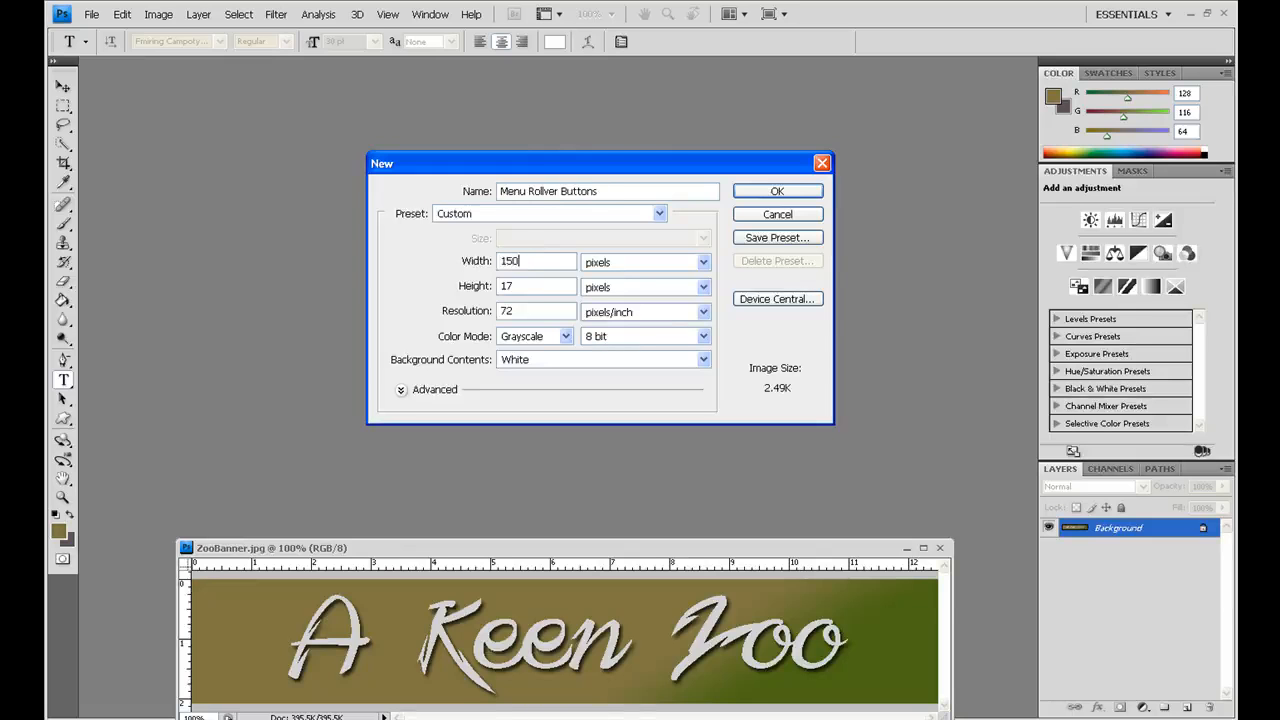
left_click(525, 285)
key("BackSpace")
key("BackSpace")
type("60")
left_click(560, 336)
left_click(537, 381)
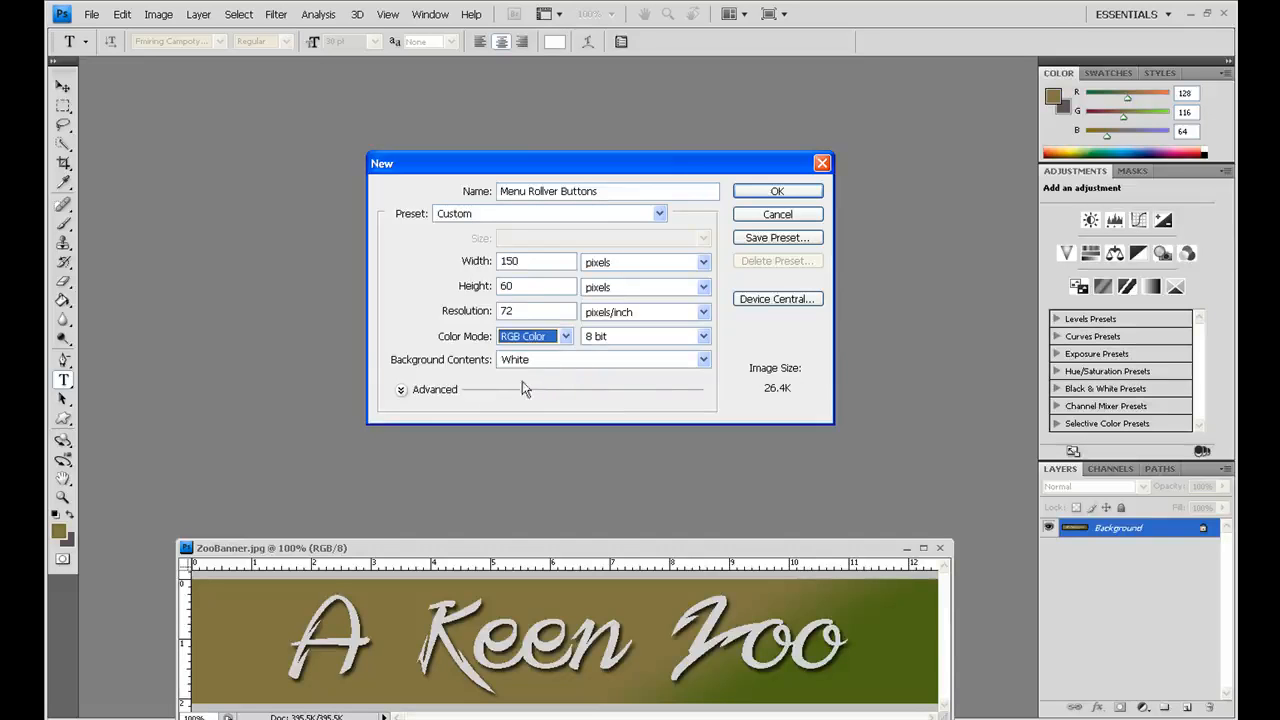
left_click(777, 191)
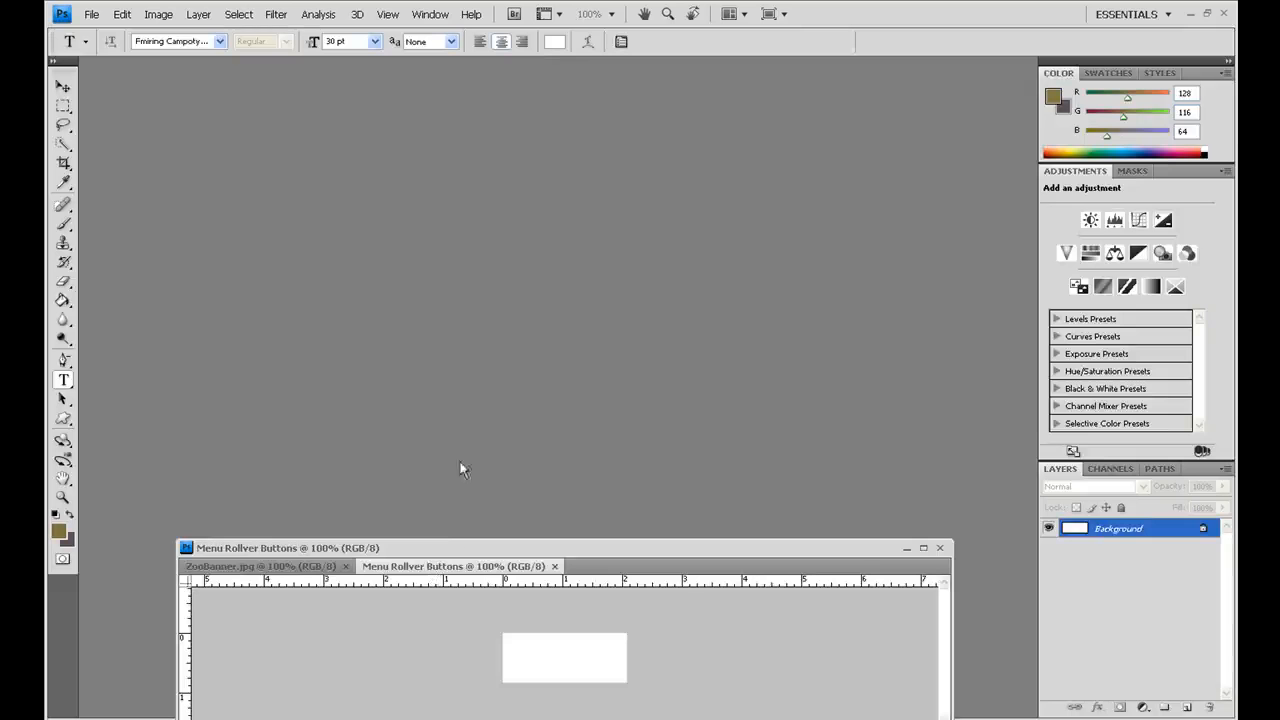
Step: Float the new document in its own window above the banner and fill its background with the brown foreground colour 807440
left_click_drag(448, 324, 310, 208)
left_click_drag(470, 212, 430, 208)
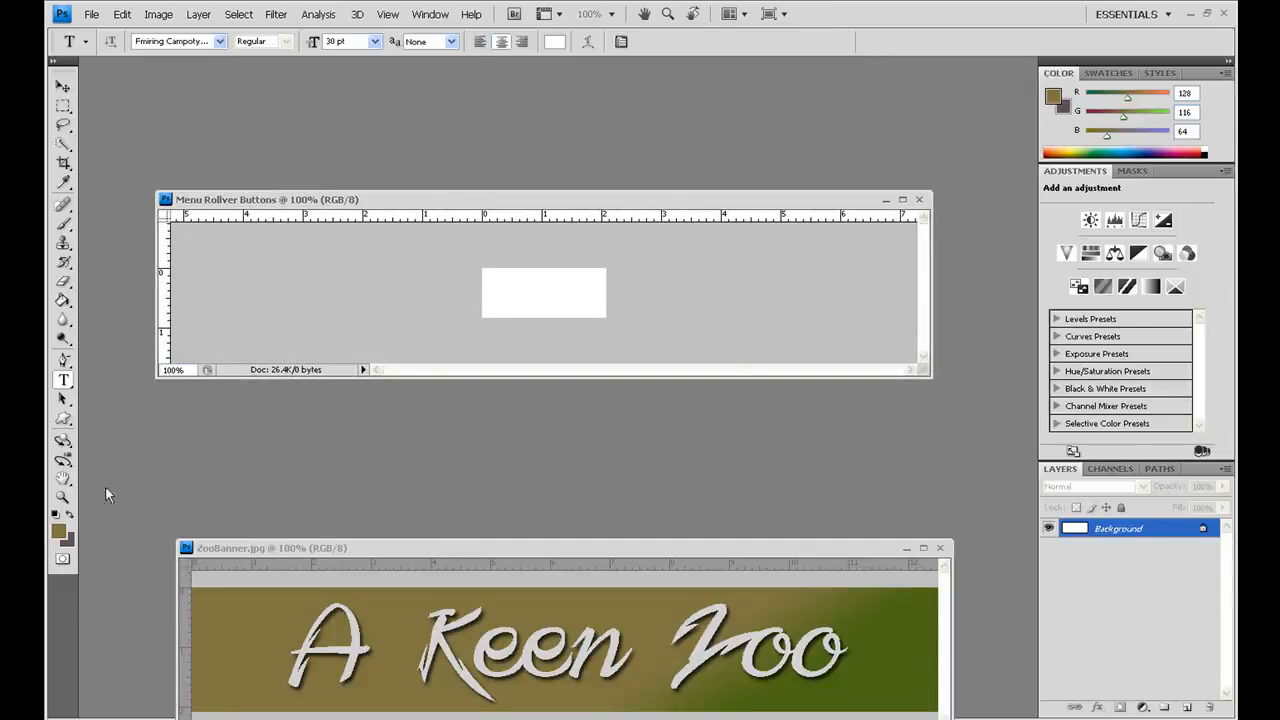
left_click(57, 532)
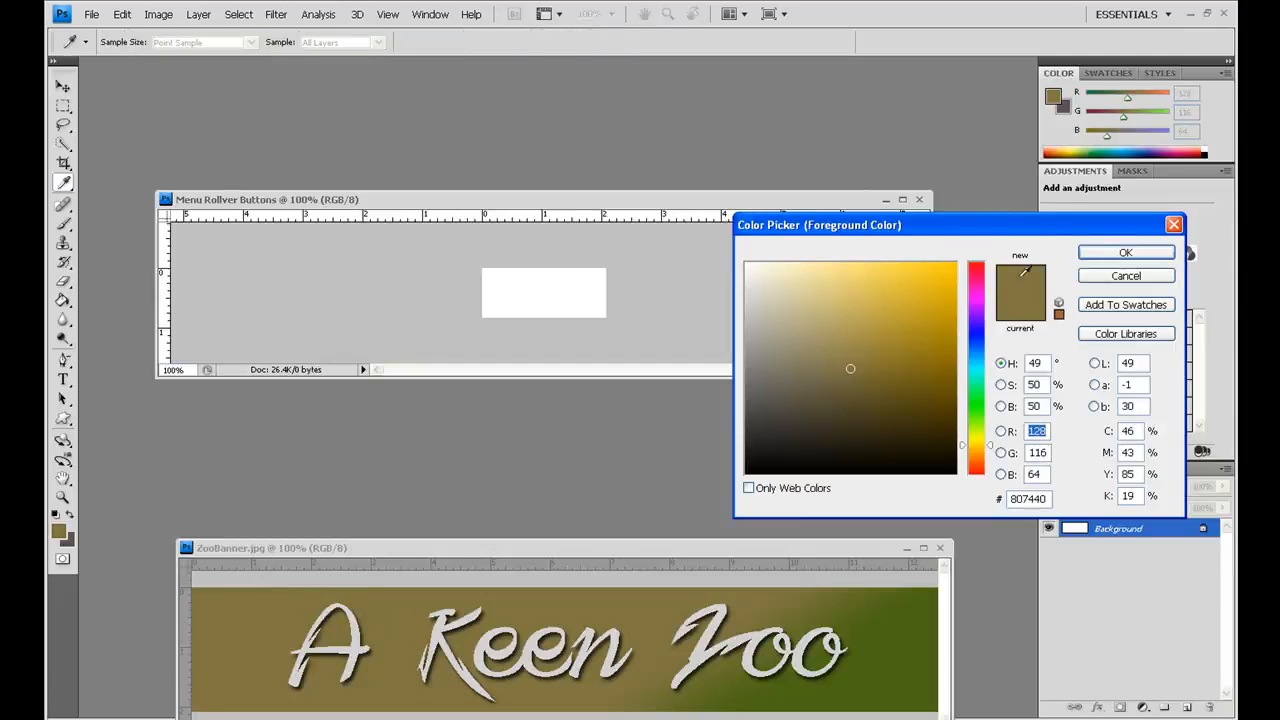
key("t")
left_click(1112, 256)
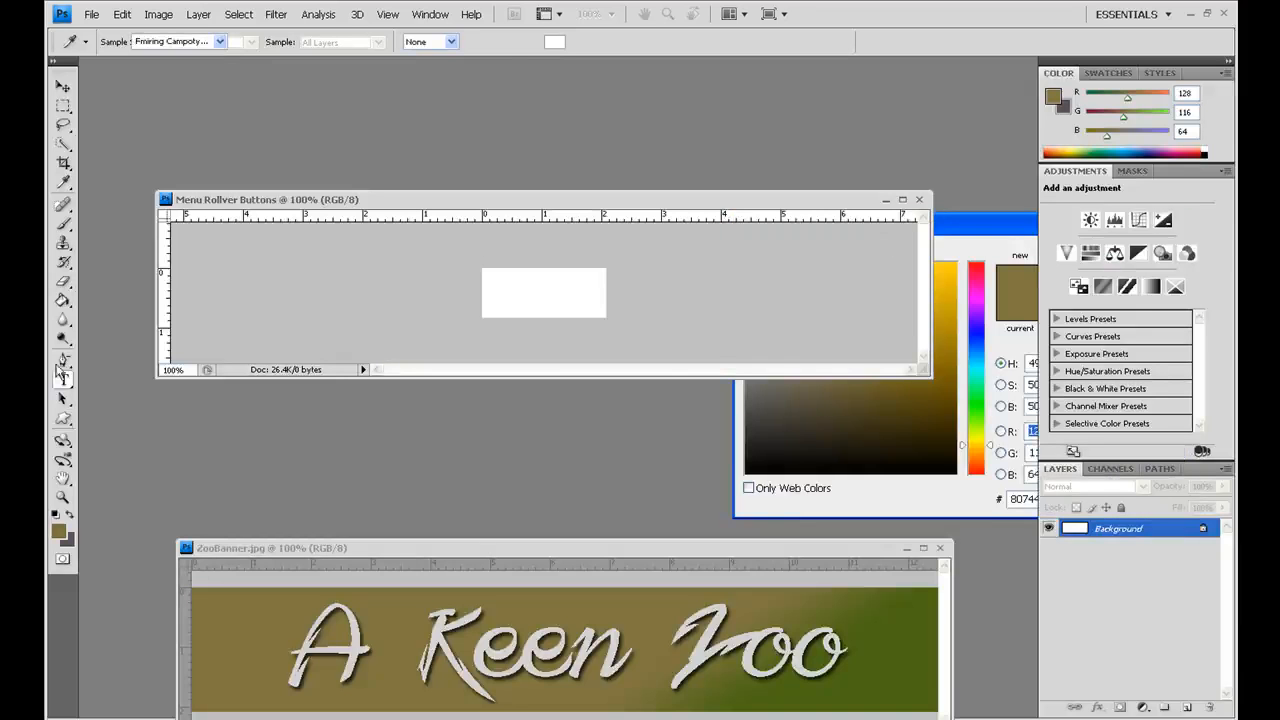
left_click(63, 301)
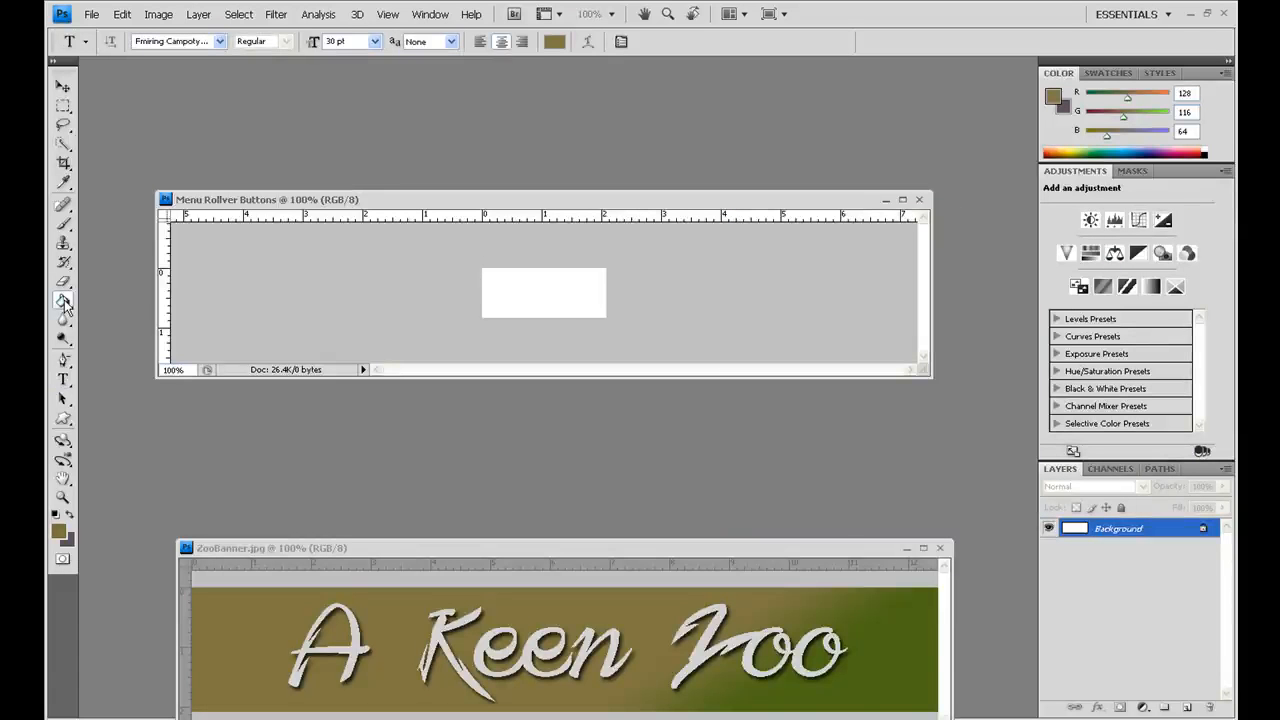
left_click(531, 290)
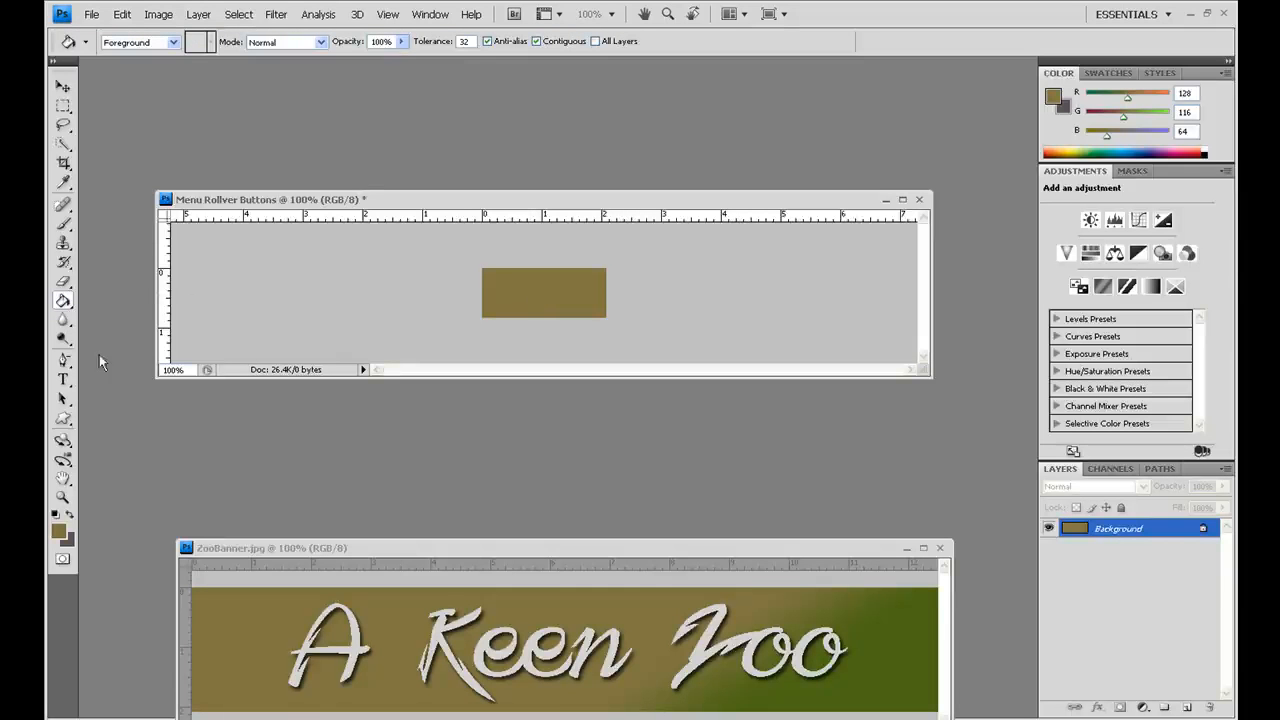
Step: Add the text "Home" in white (ffffff) and move it to the centre of the brown button
left_click(63, 381)
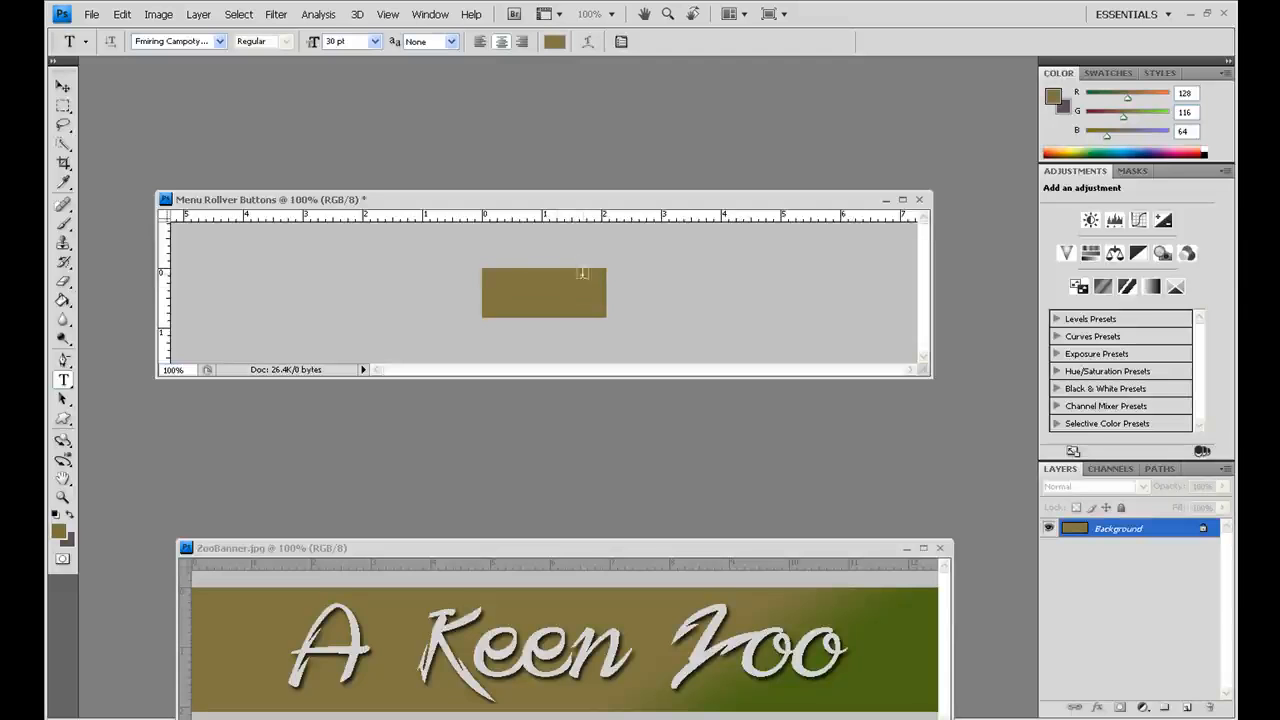
left_click(509, 287)
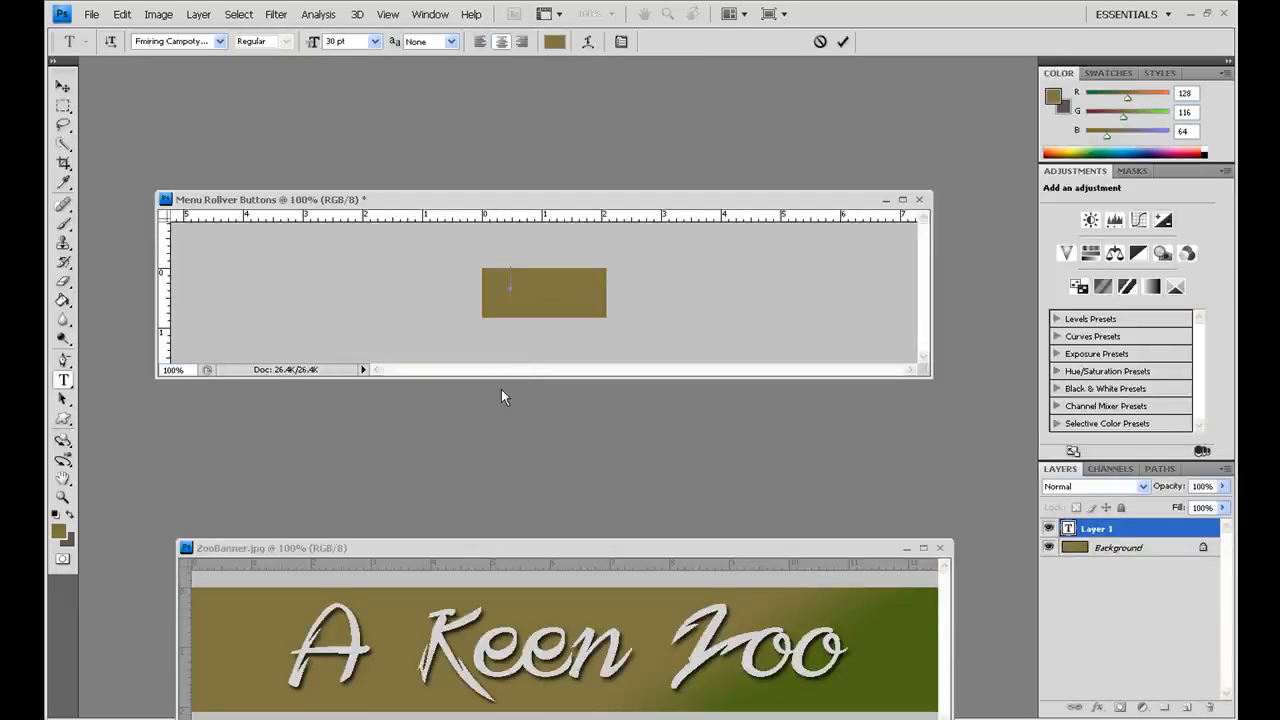
left_click(555, 41)
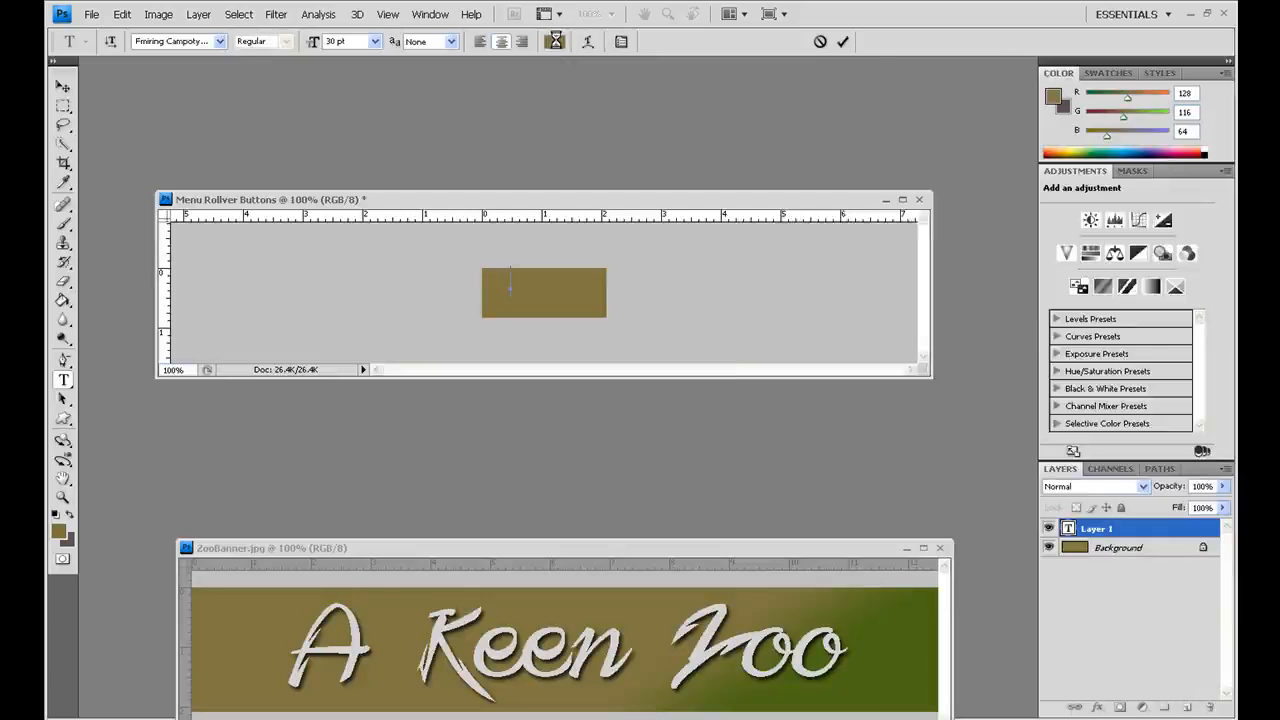
left_click(746, 264)
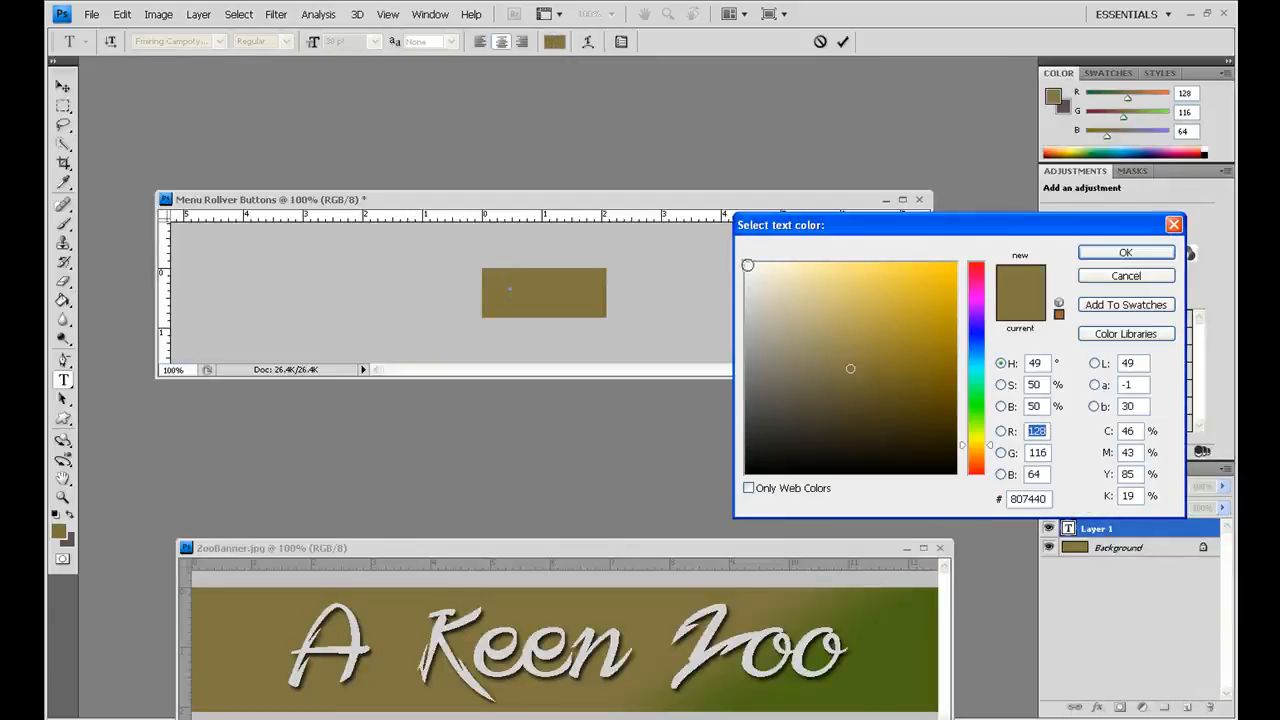
left_click(1103, 256)
type("Home")
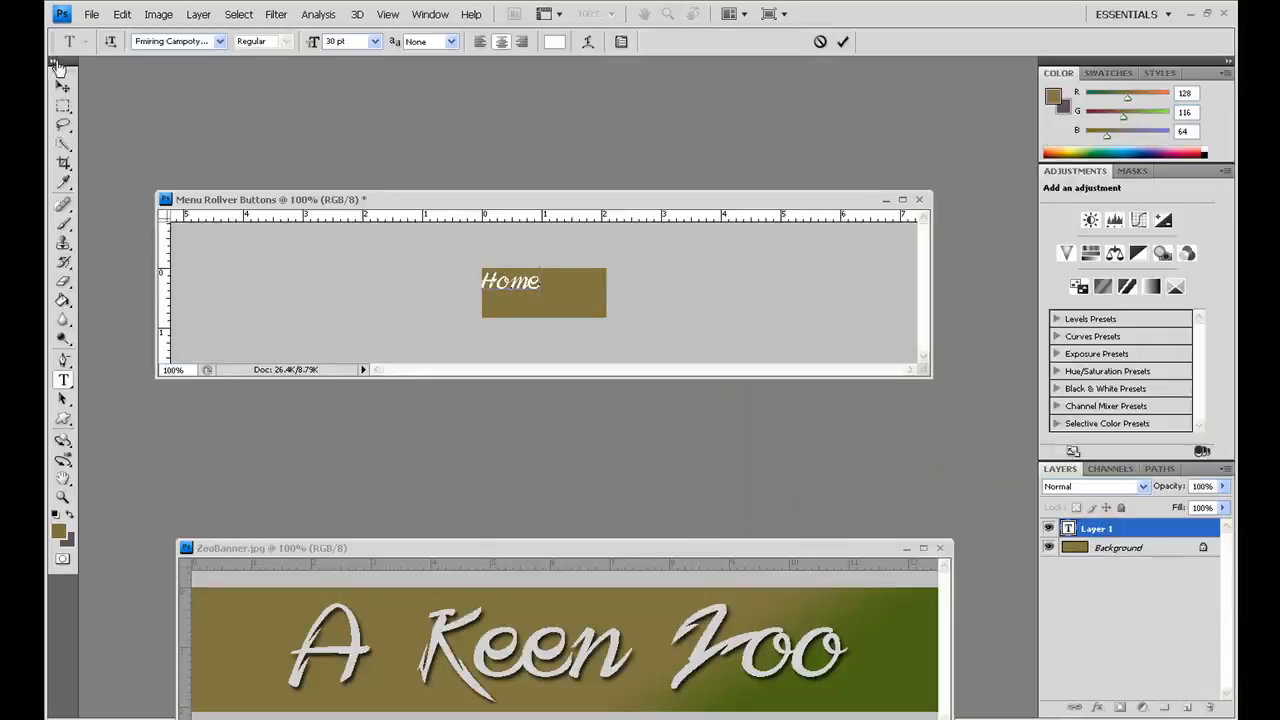
left_click(63, 87)
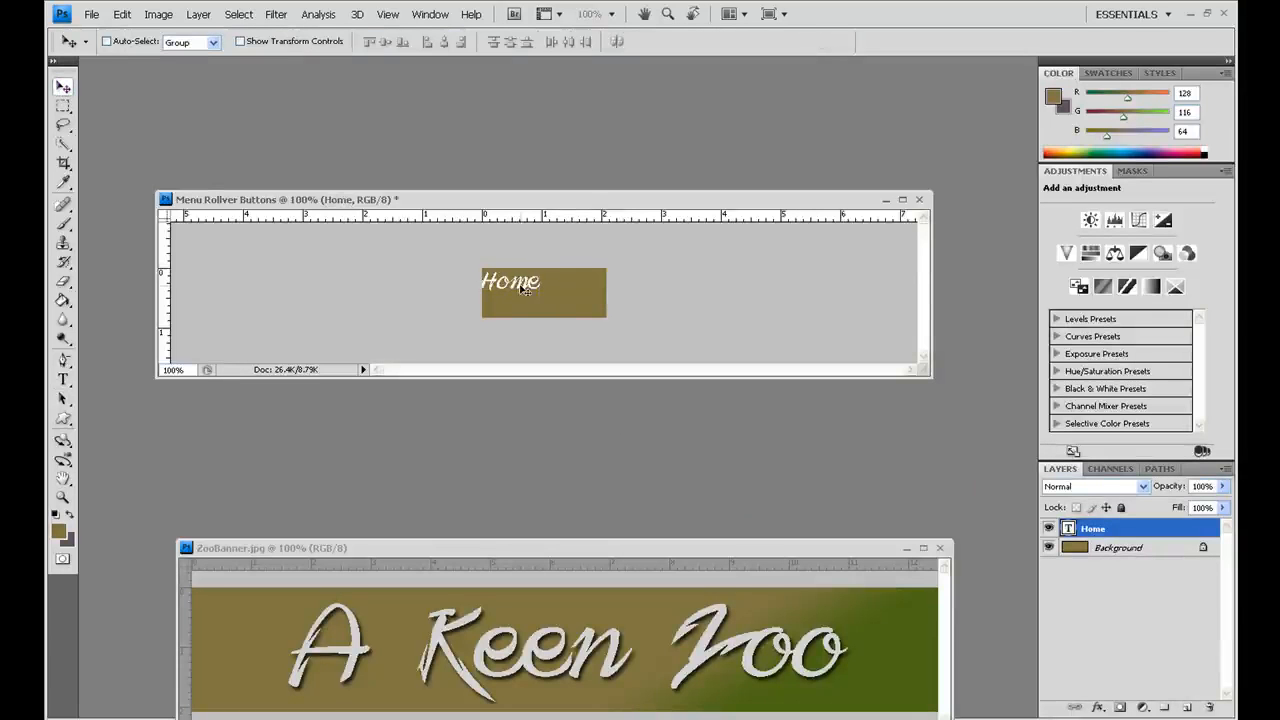
left_click_drag(524, 289, 548, 299)
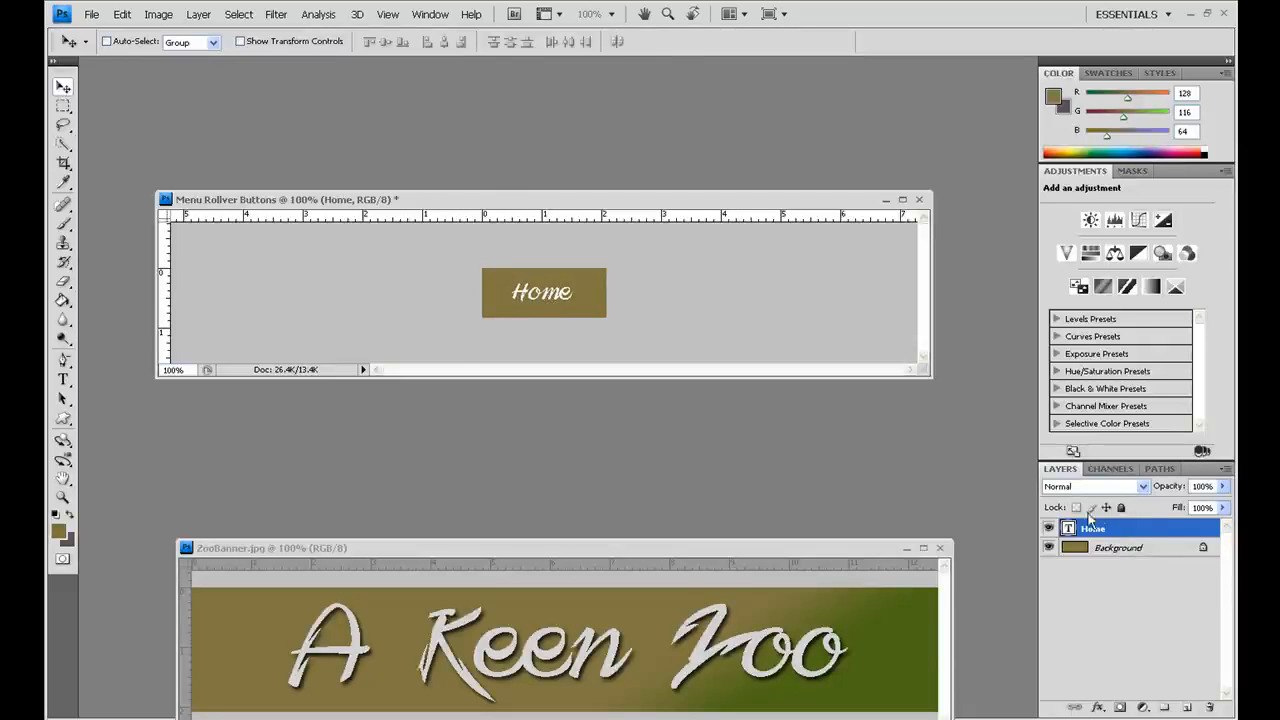
Step: Apply Drop Shadow and Stroke layer effects to the Home text layer
double_click(1144, 530)
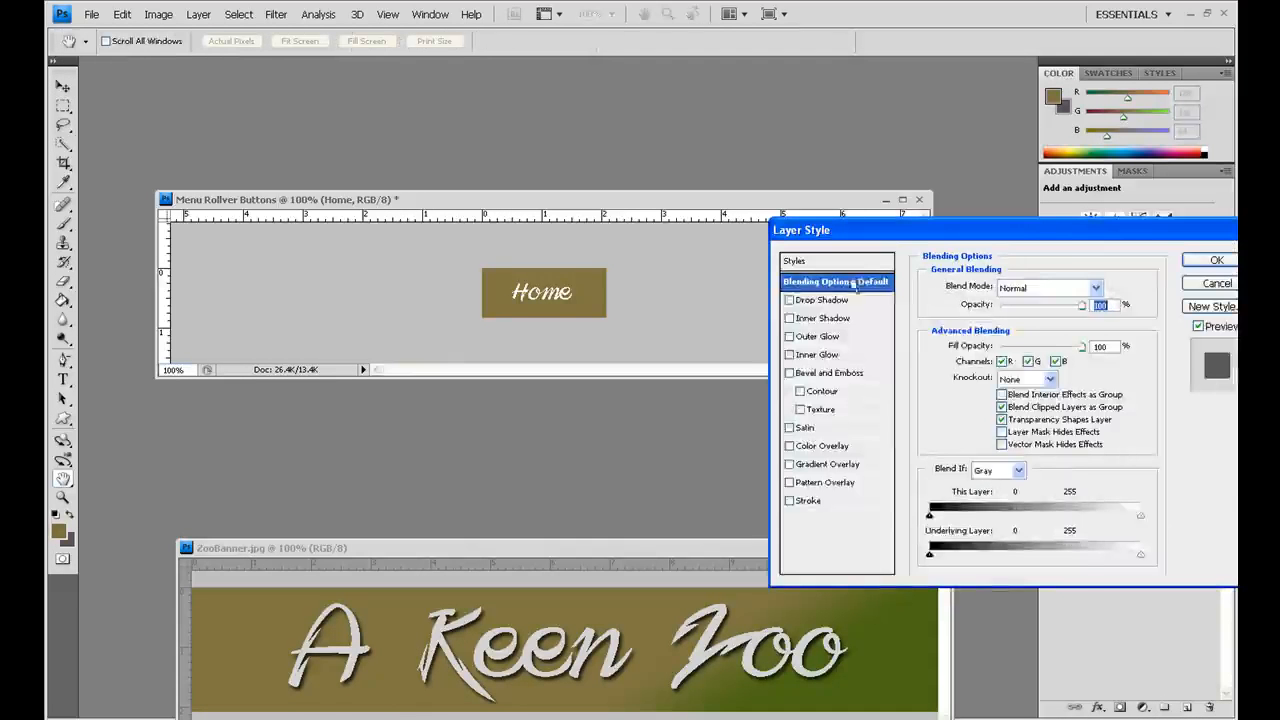
left_click(790, 301)
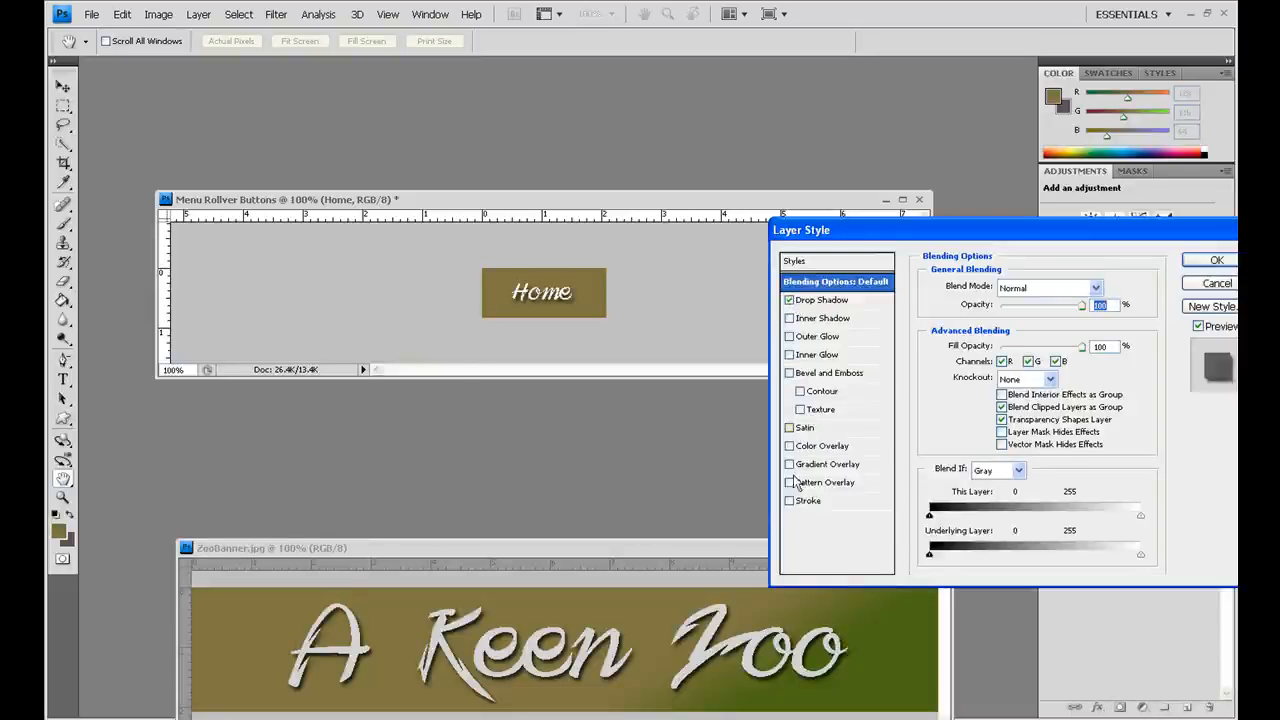
left_click(792, 502)
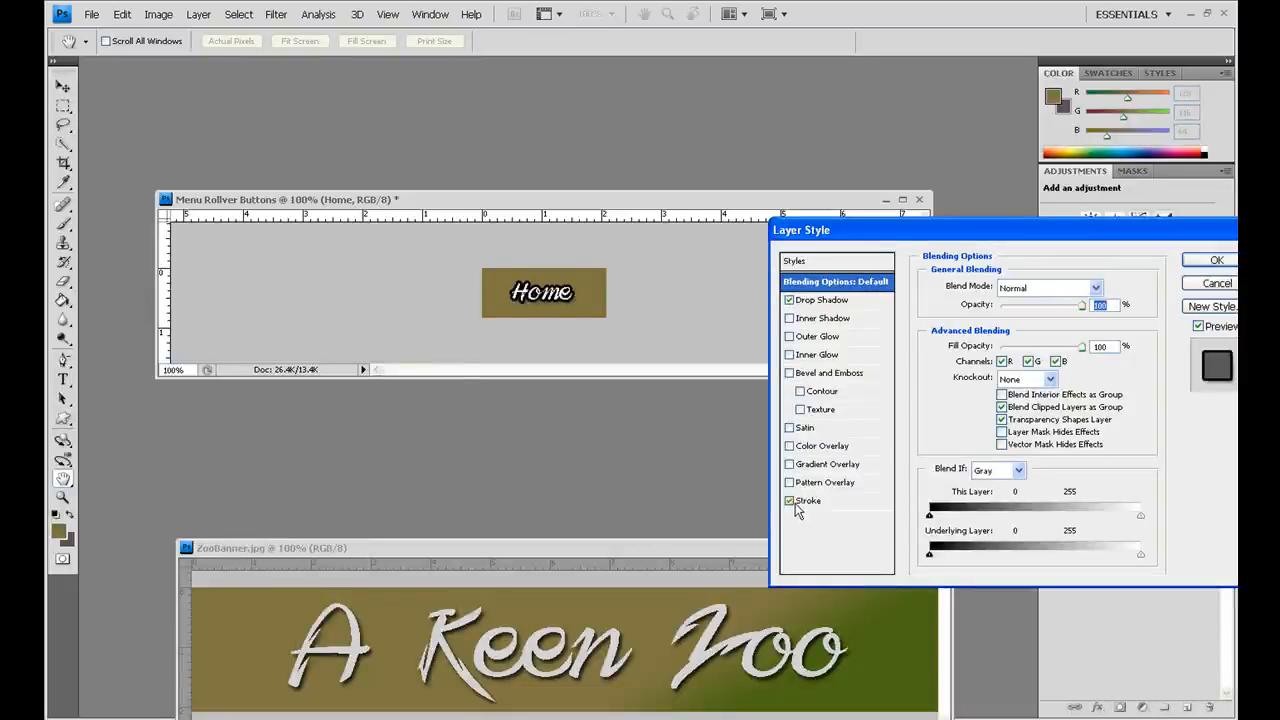
left_click(1205, 261)
key("v")
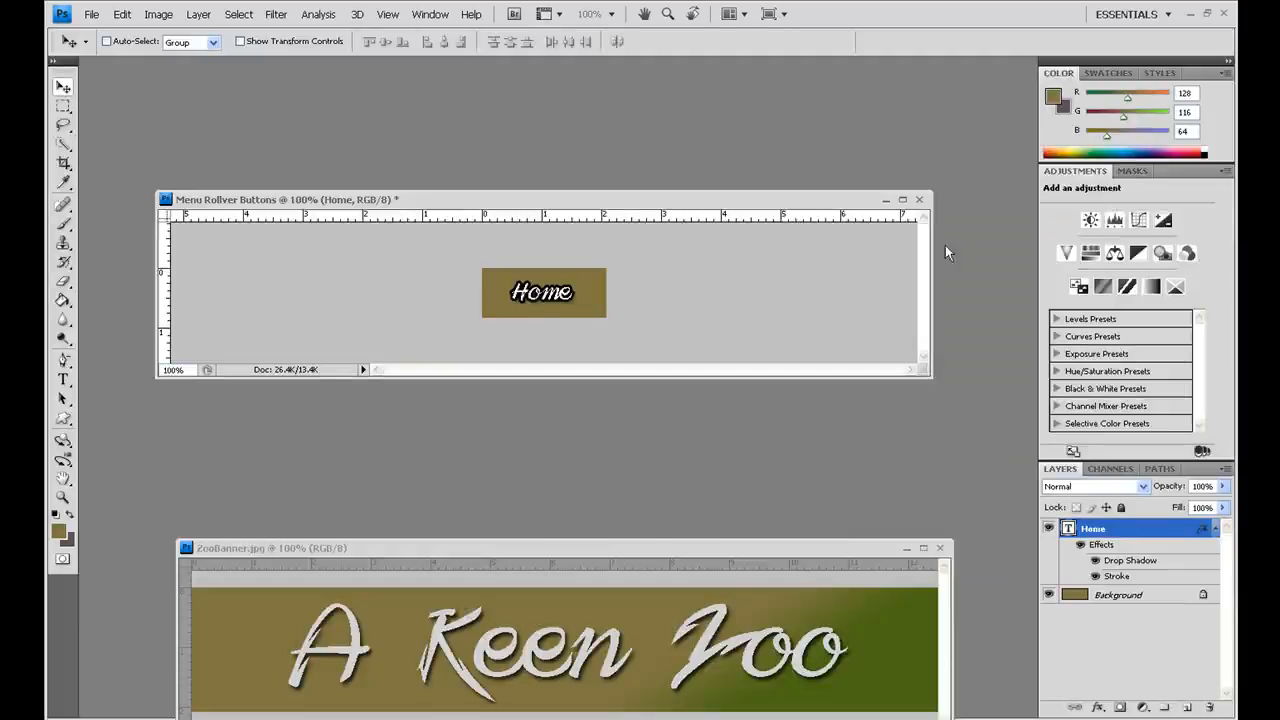
left_click_drag(779, 204, 764, 193)
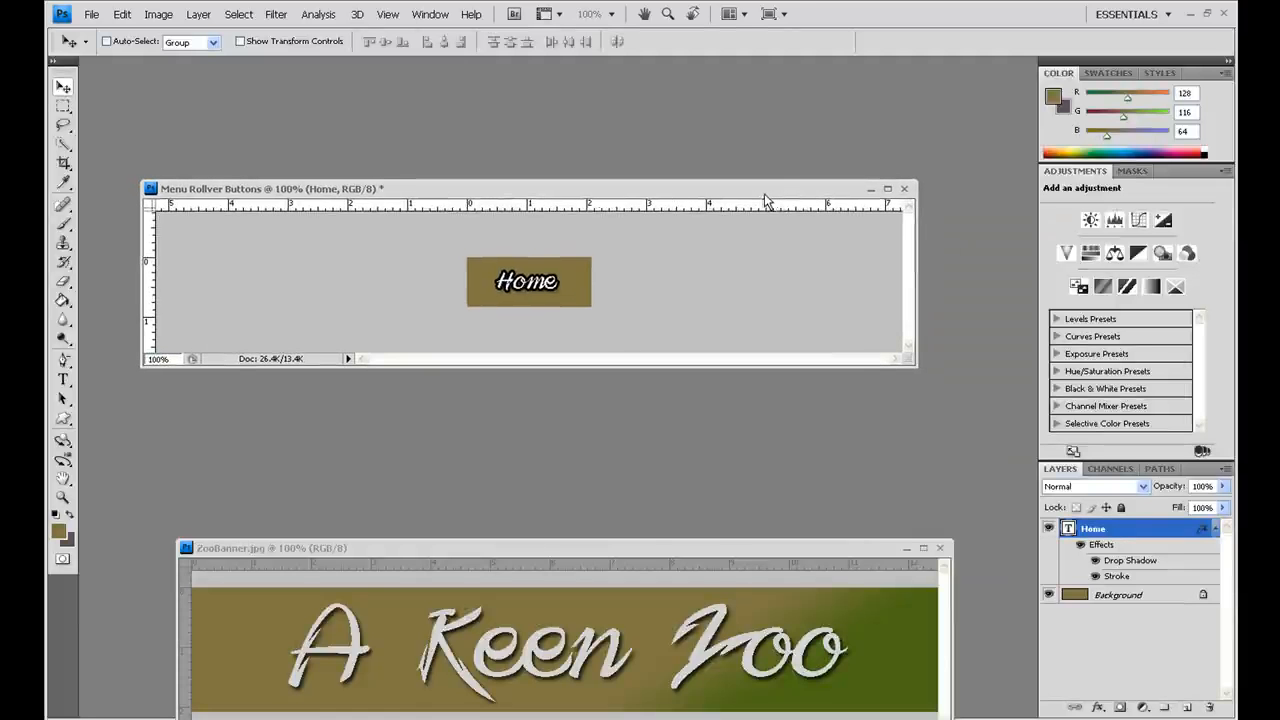
Step: Begin saving the button document under a new name and create a folder named "rollovers" inside the images folder
left_click(93, 15)
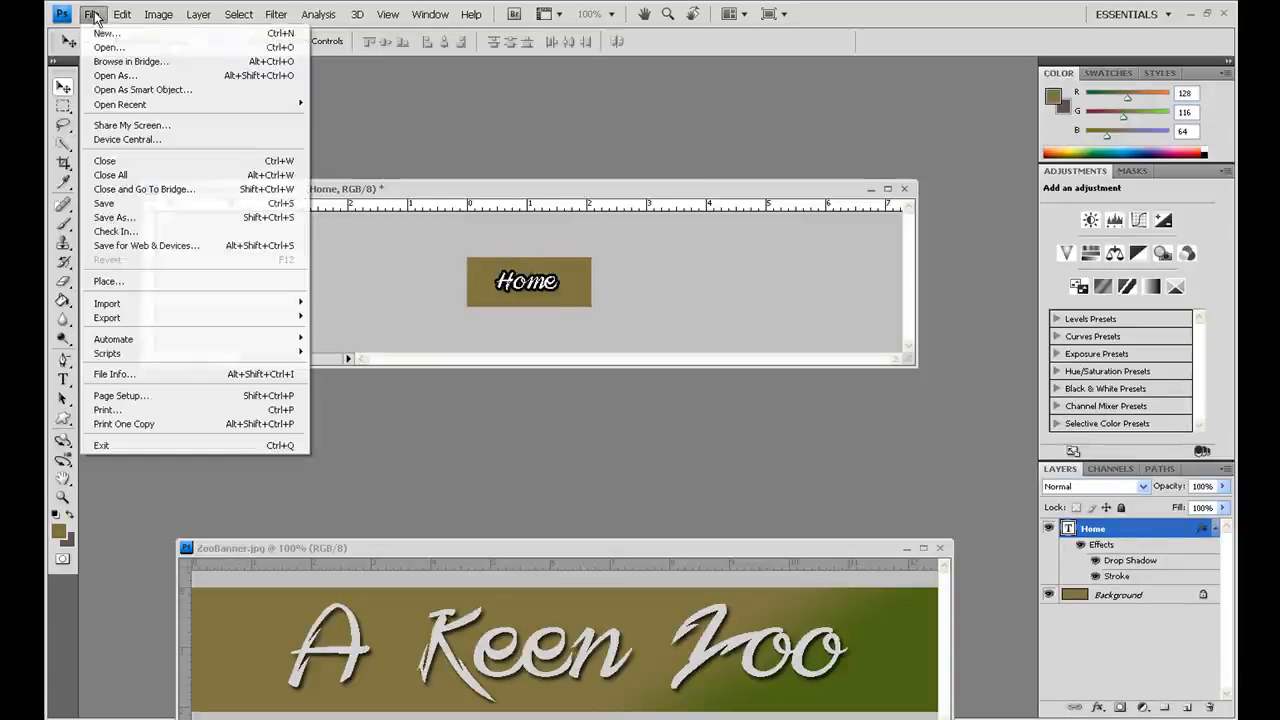
left_click(98, 218)
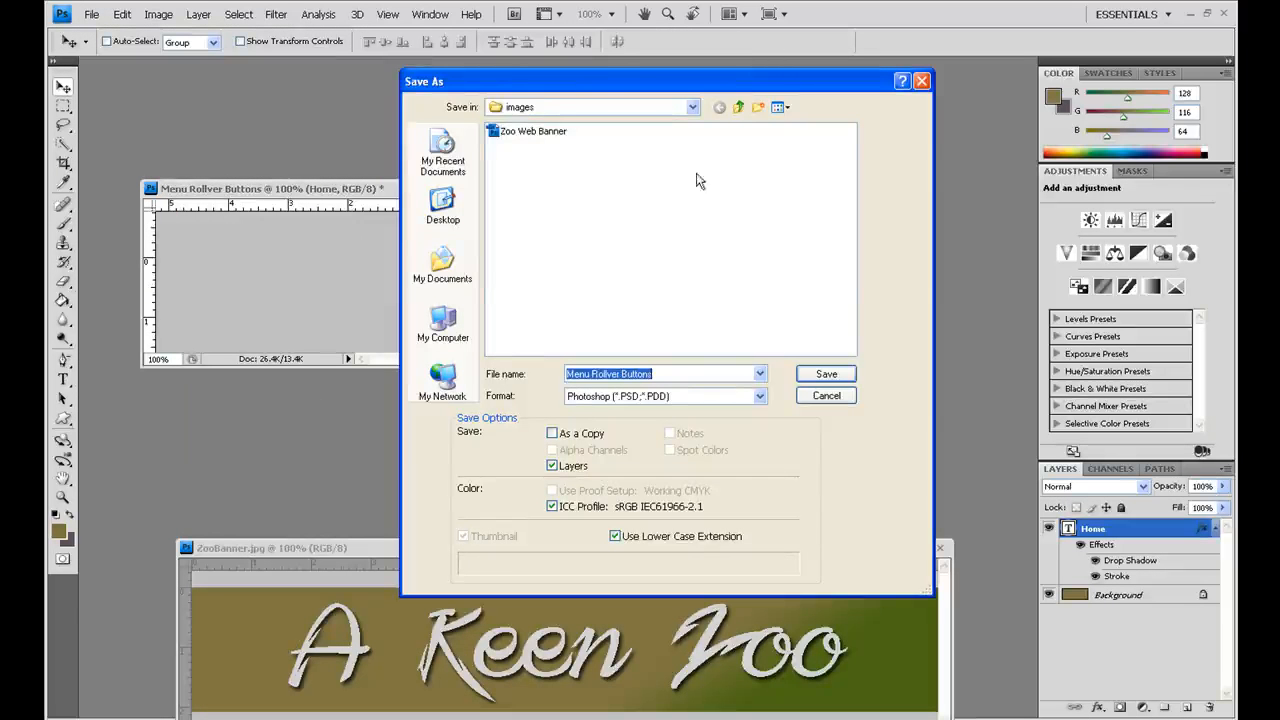
left_click(757, 108)
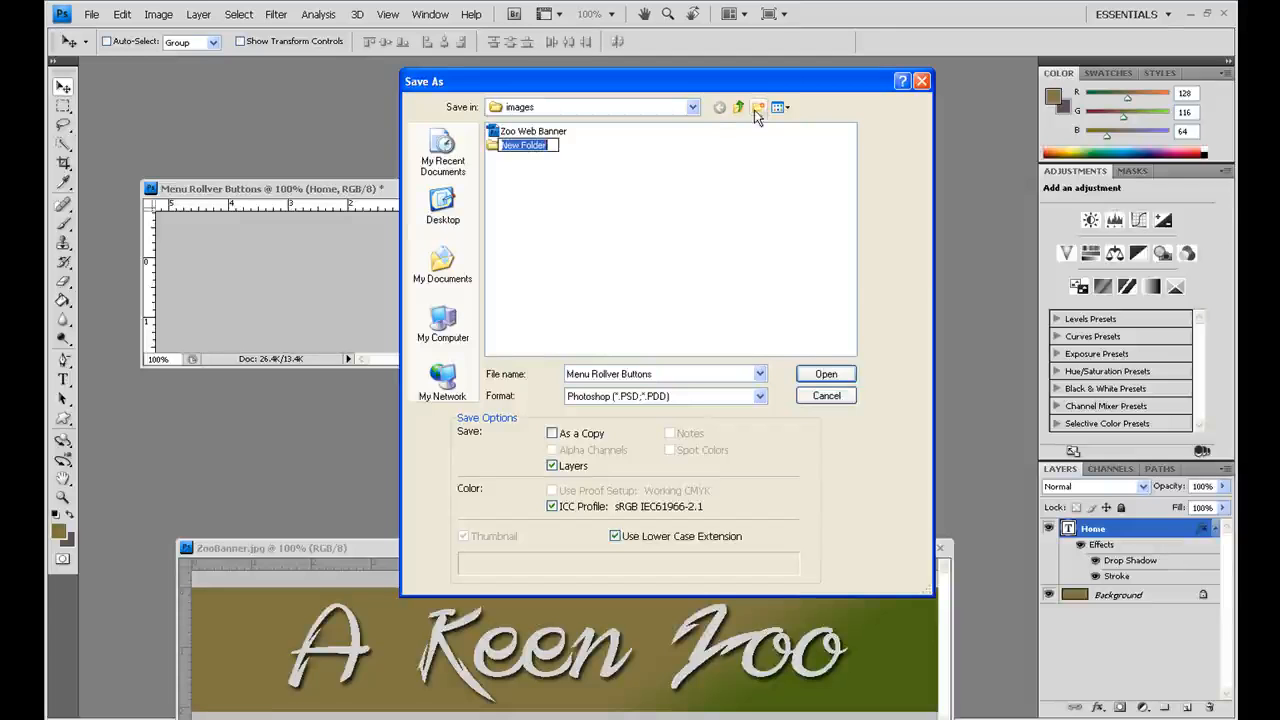
type("rollovers")
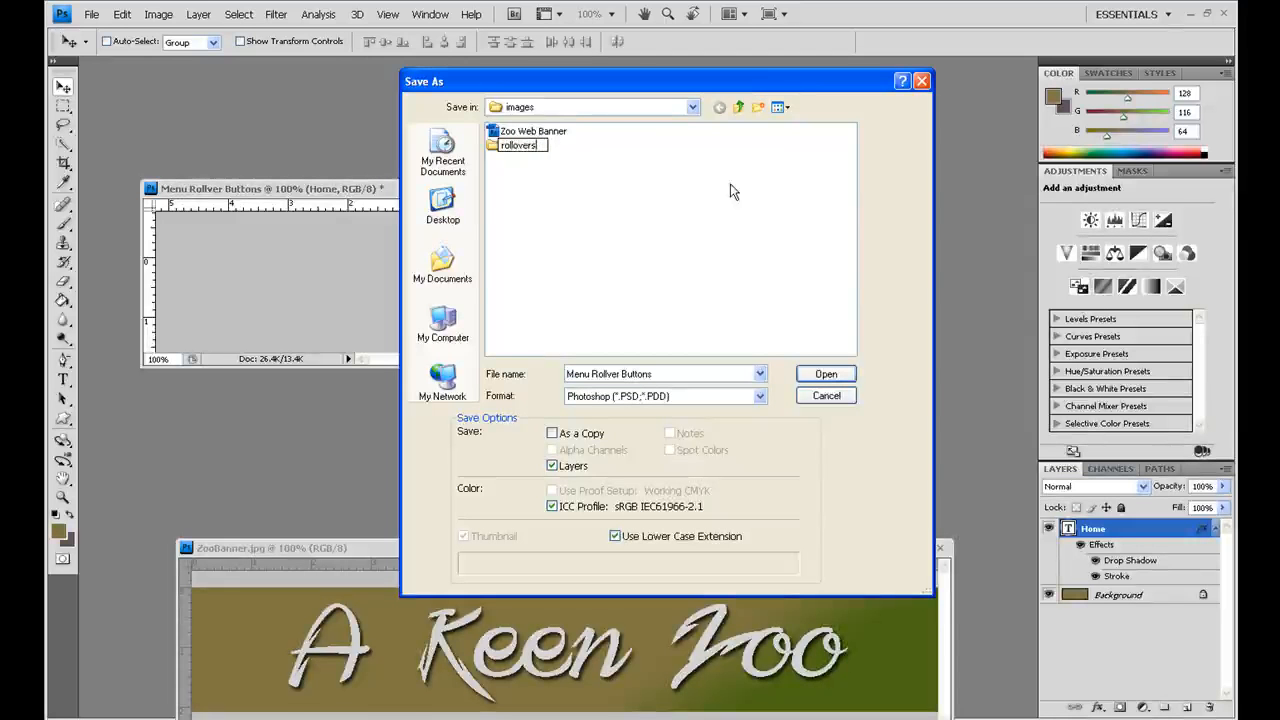
key("Return")
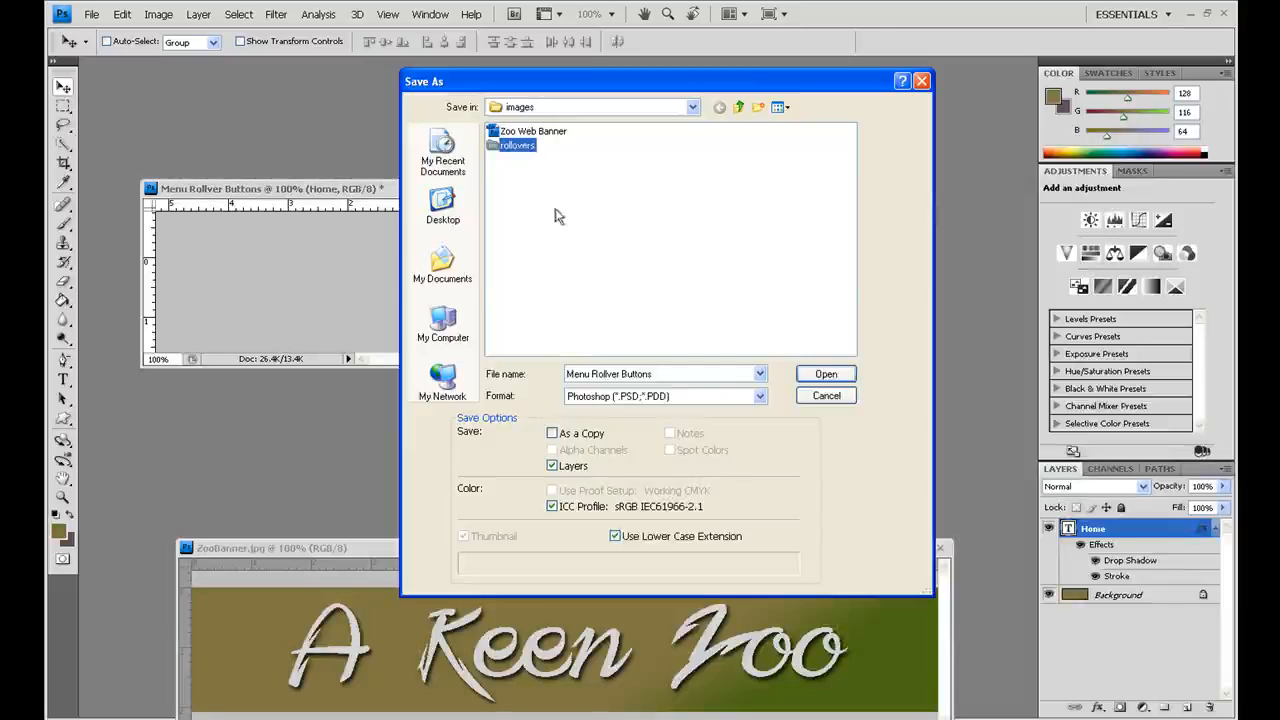
Step: Save the document as "default" in Photoshop format in the rollovers folder, with Maximize compatibility on
double_click(517, 145)
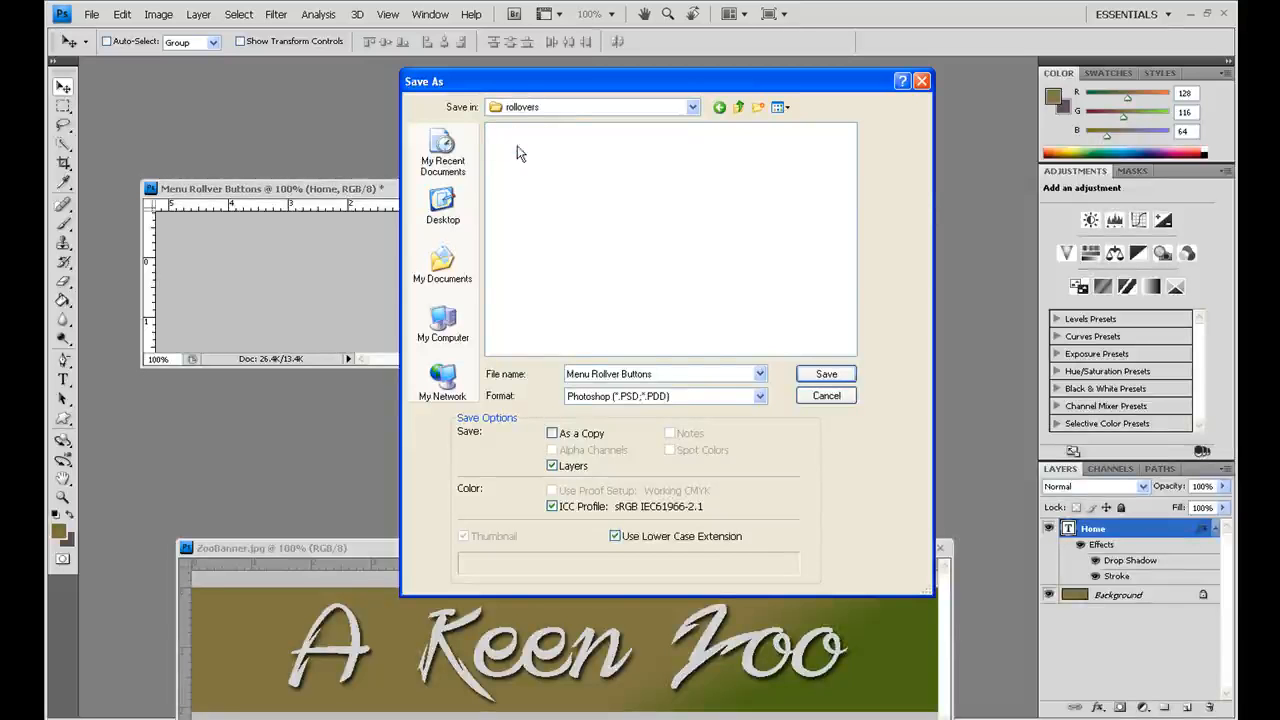
left_click(612, 372)
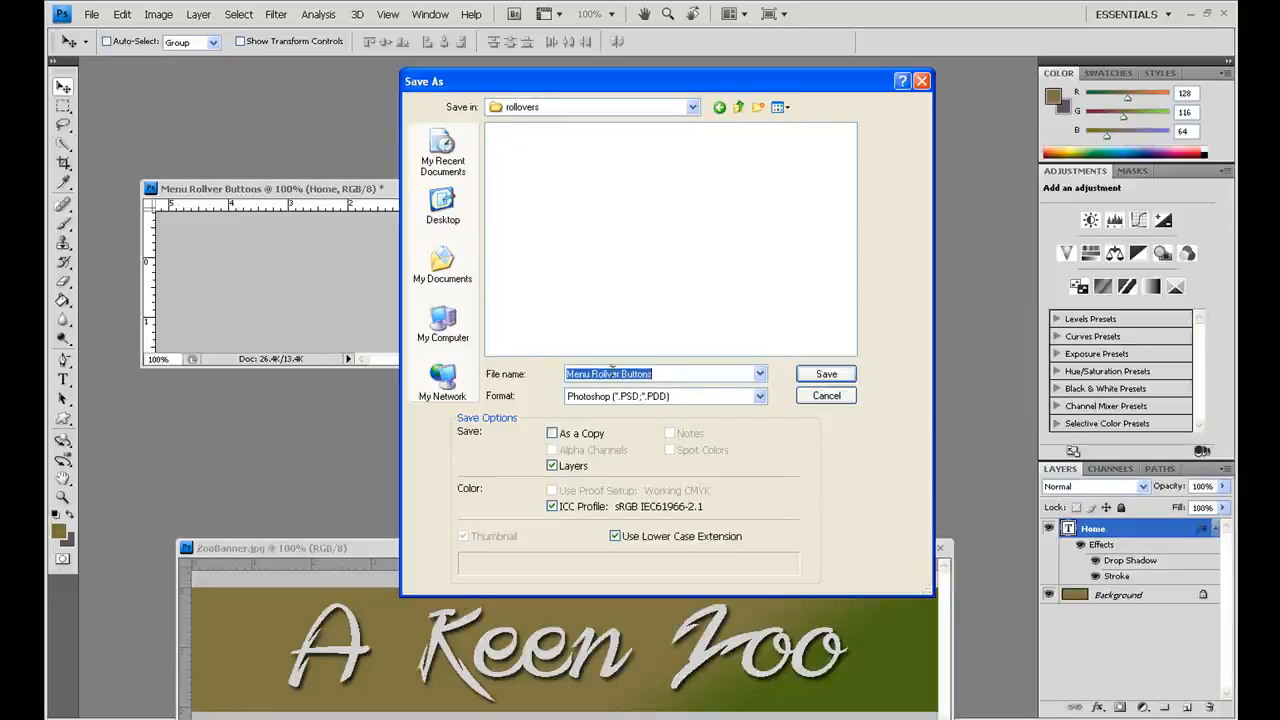
type("default")
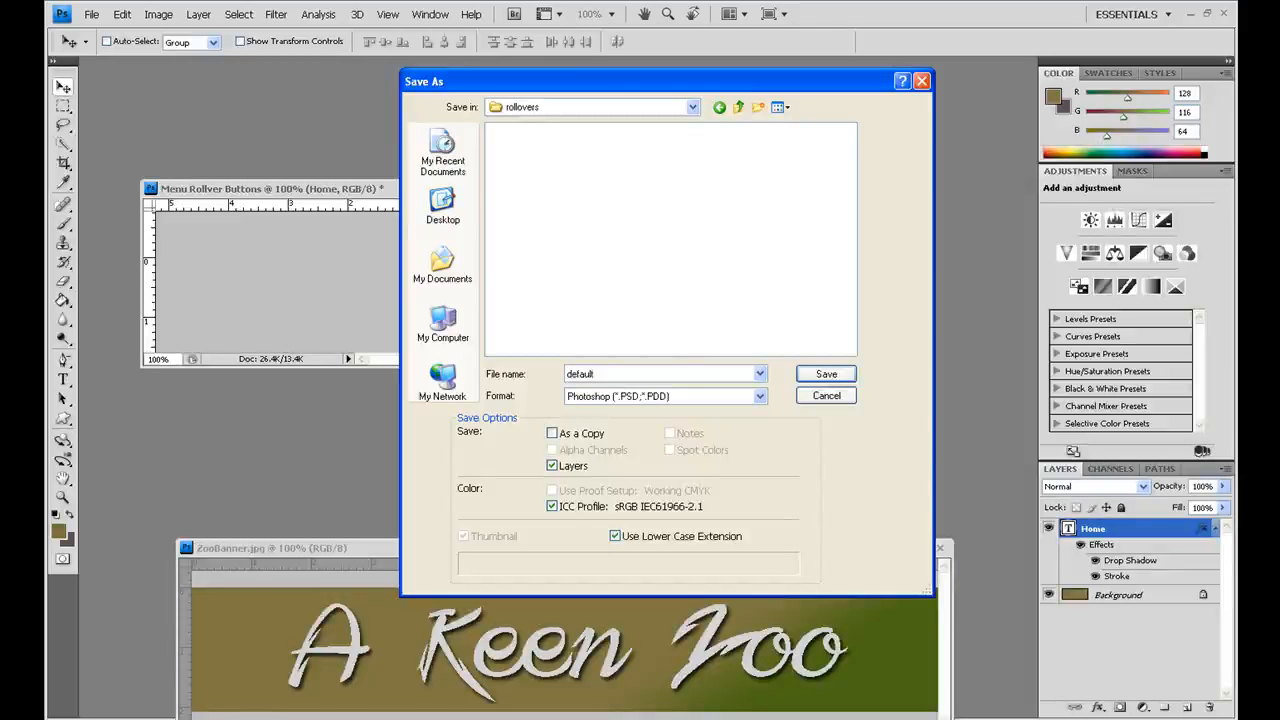
left_click(846, 374)
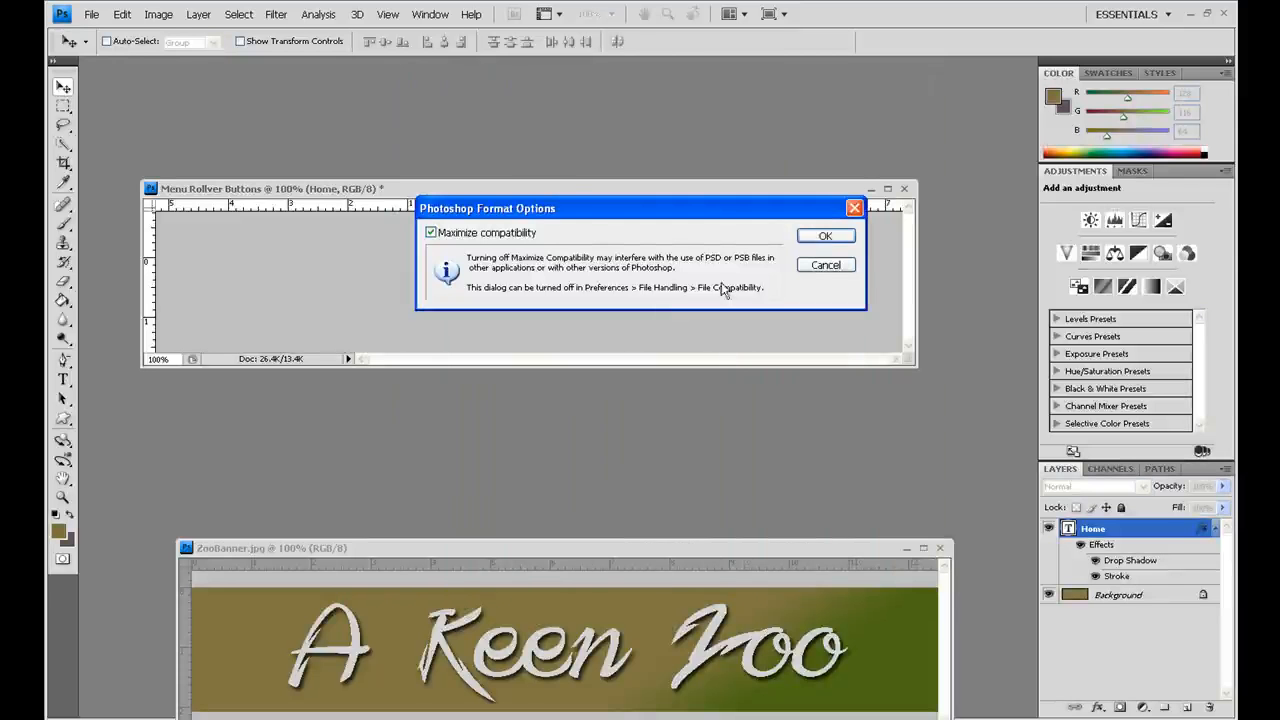
left_click(824, 238)
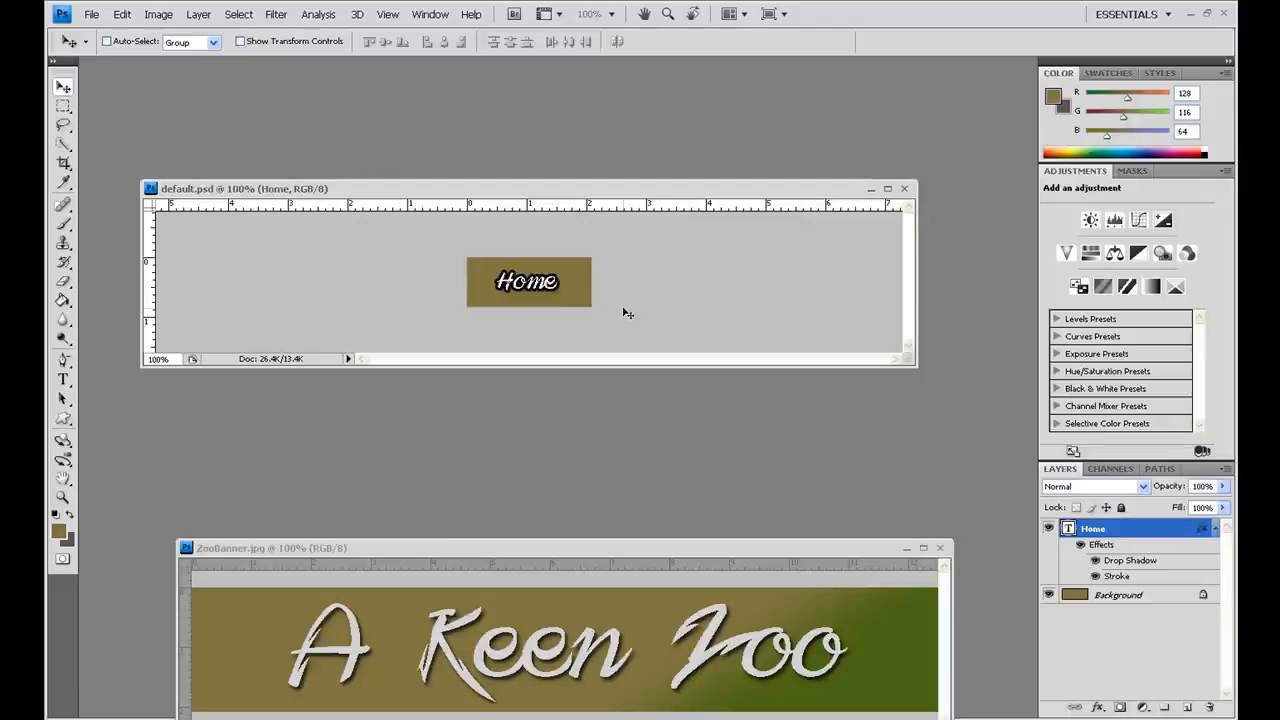
Step: Sample the dark green (4b6615) from the zoo banner as the foreground colour
left_click(59, 531)
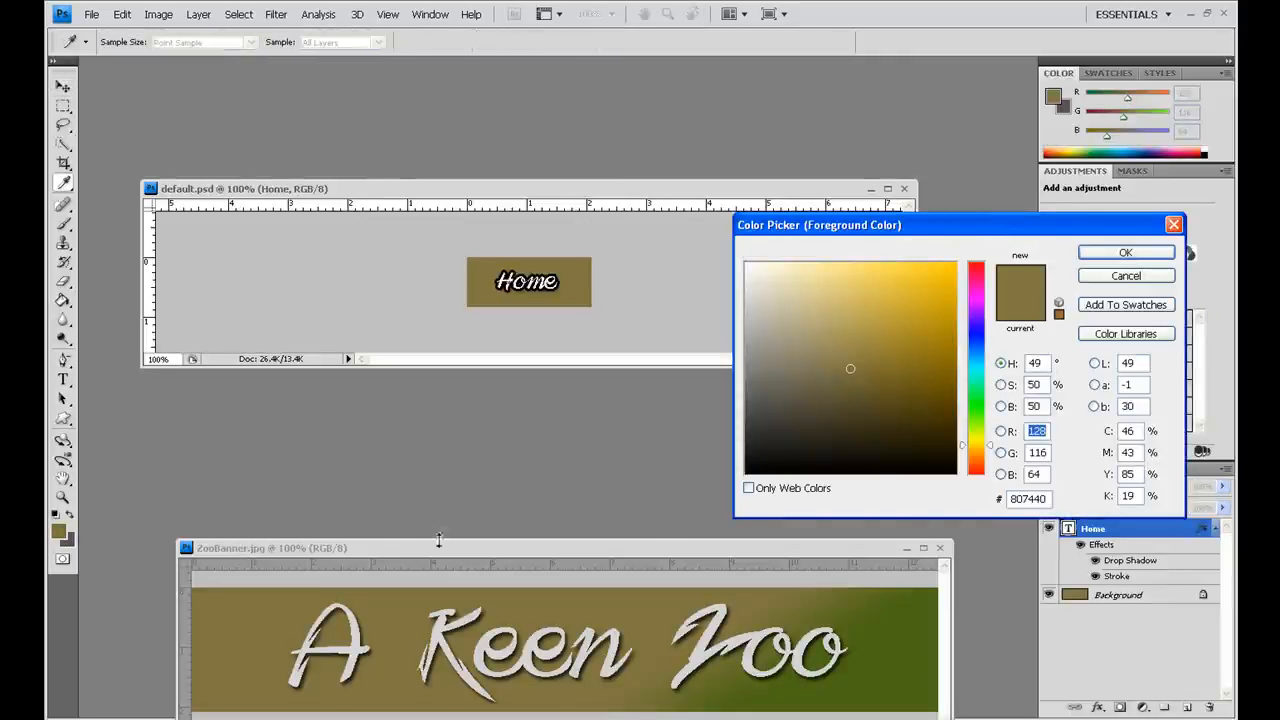
left_click(908, 688)
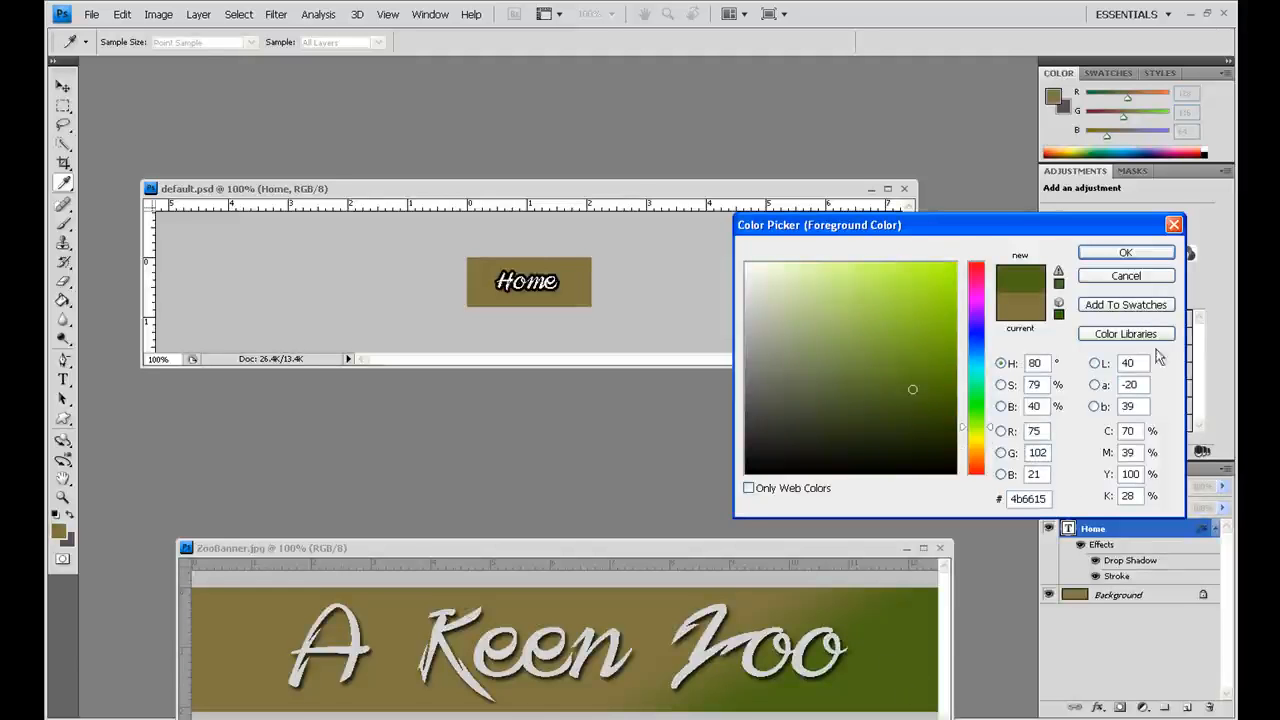
left_click(1129, 256)
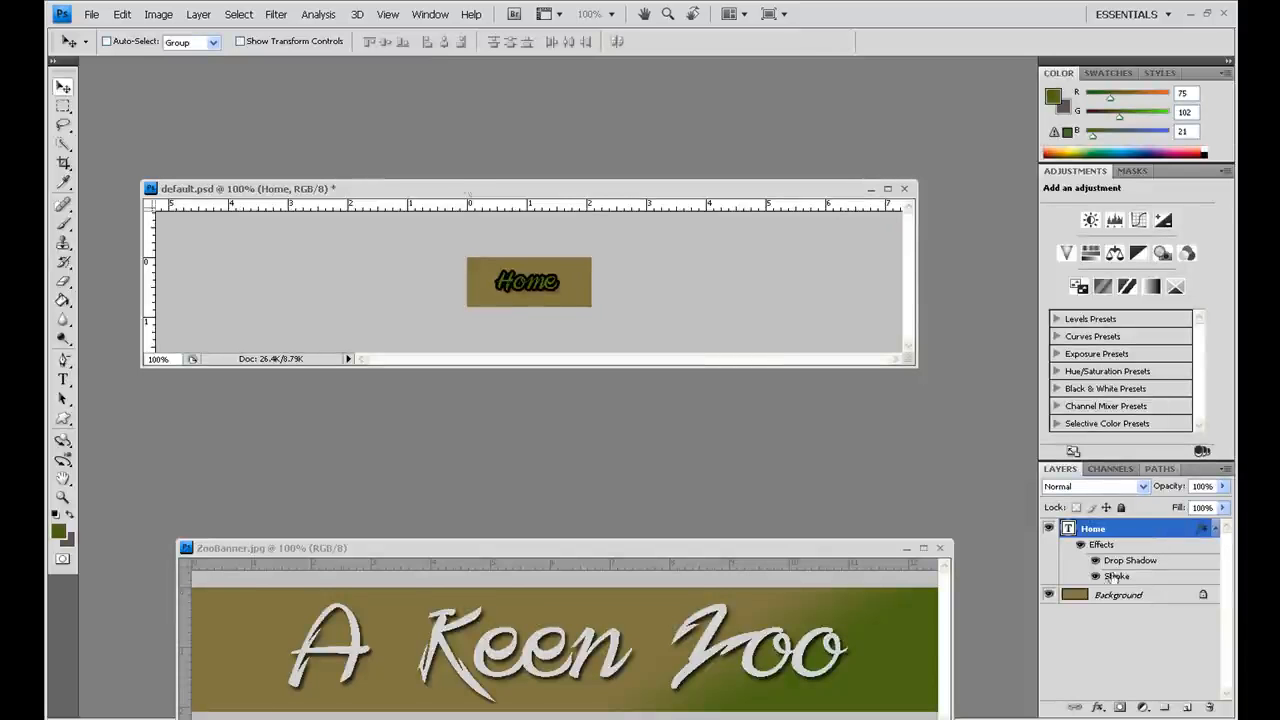
Step: Undo the Home text's colour change and fill the Background layer with the green foreground colour
left_click(122, 16)
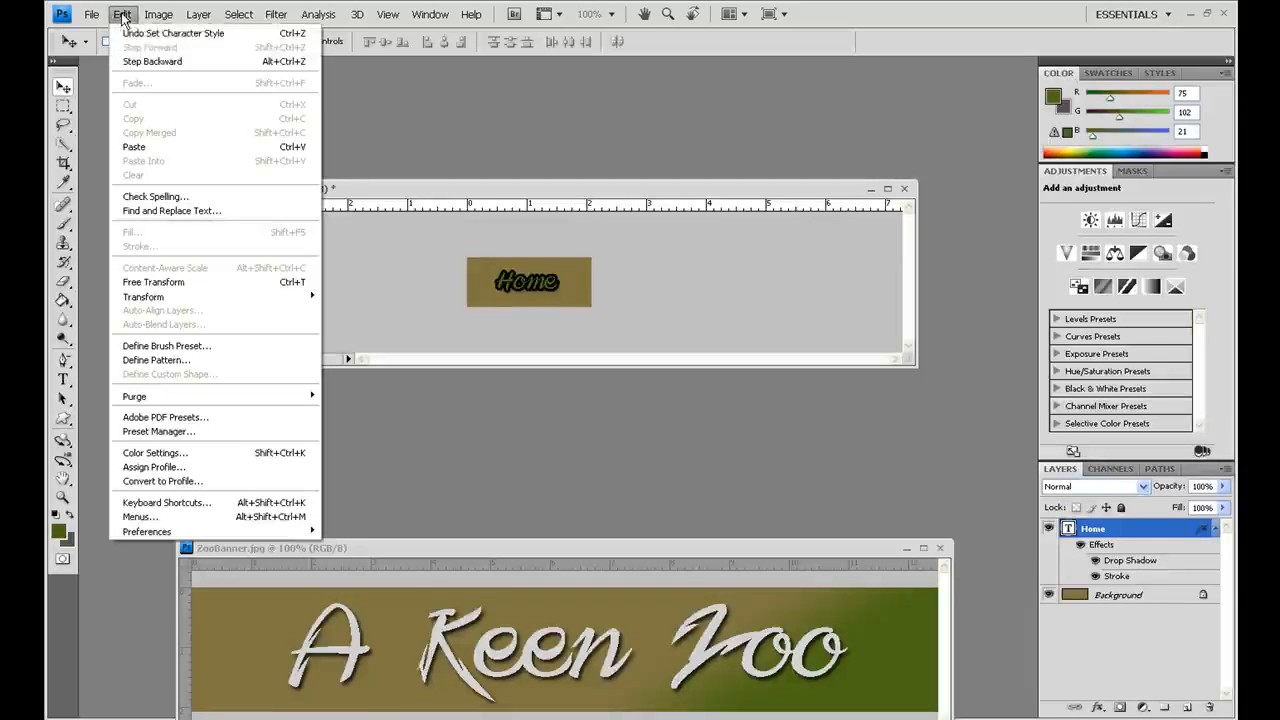
left_click(126, 61)
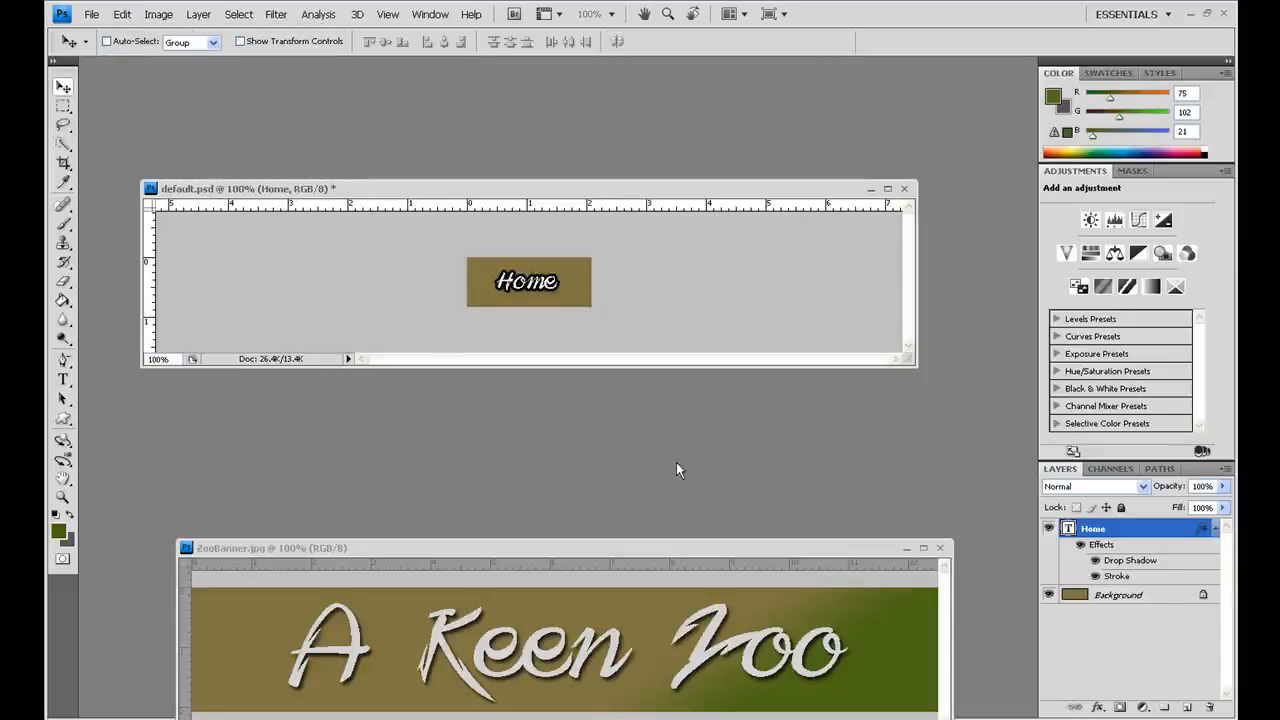
left_click(1160, 597)
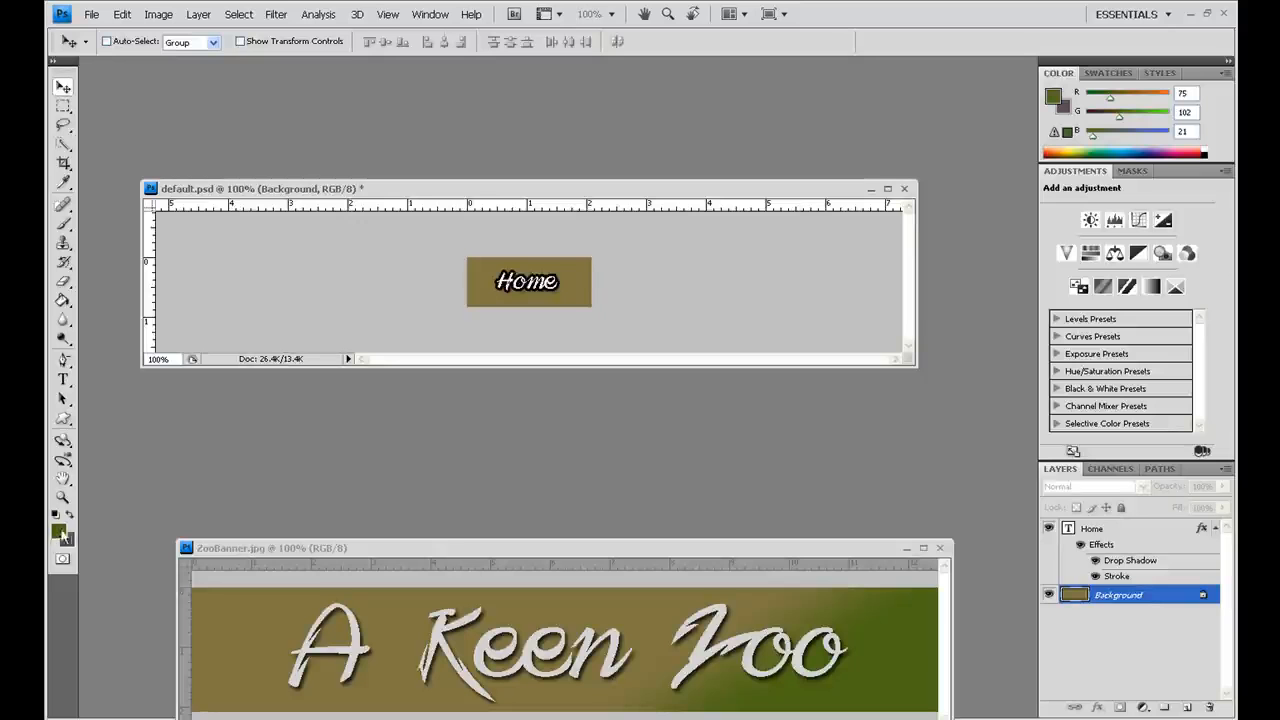
left_click(63, 300)
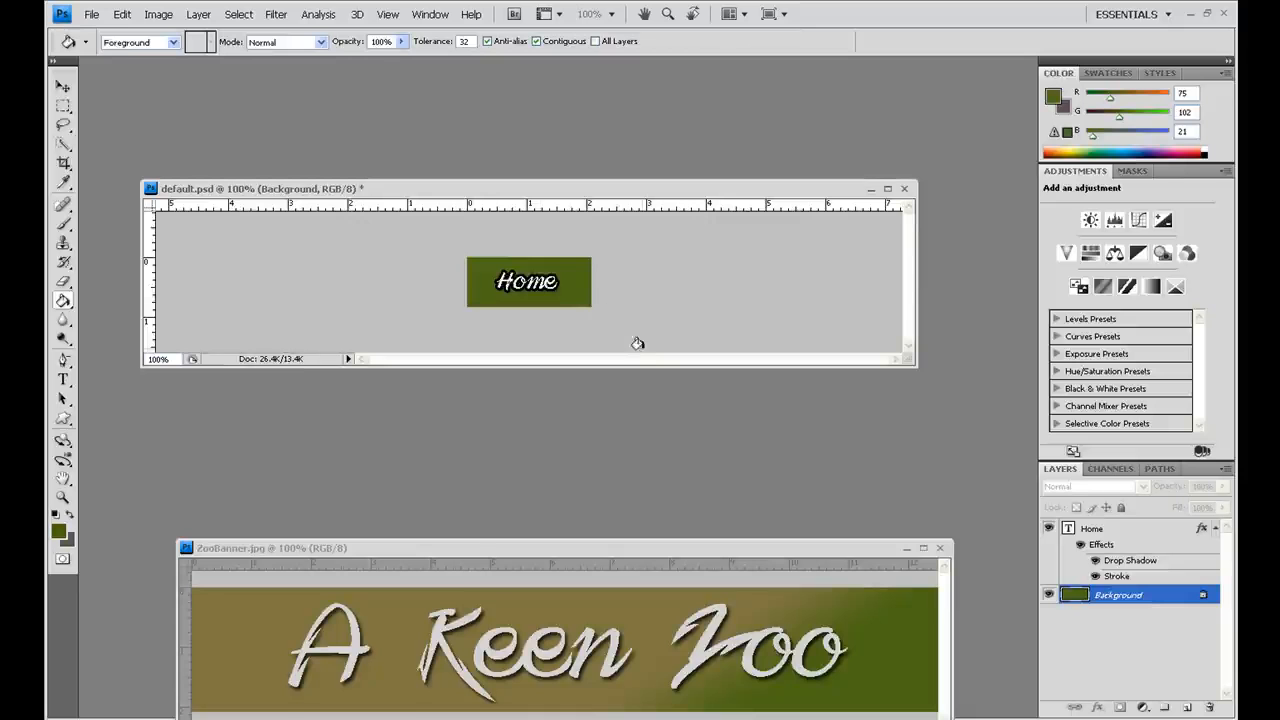
Step: Save the green button under the name "rollover" in Photoshop format in the rollovers folder
left_click(92, 15)
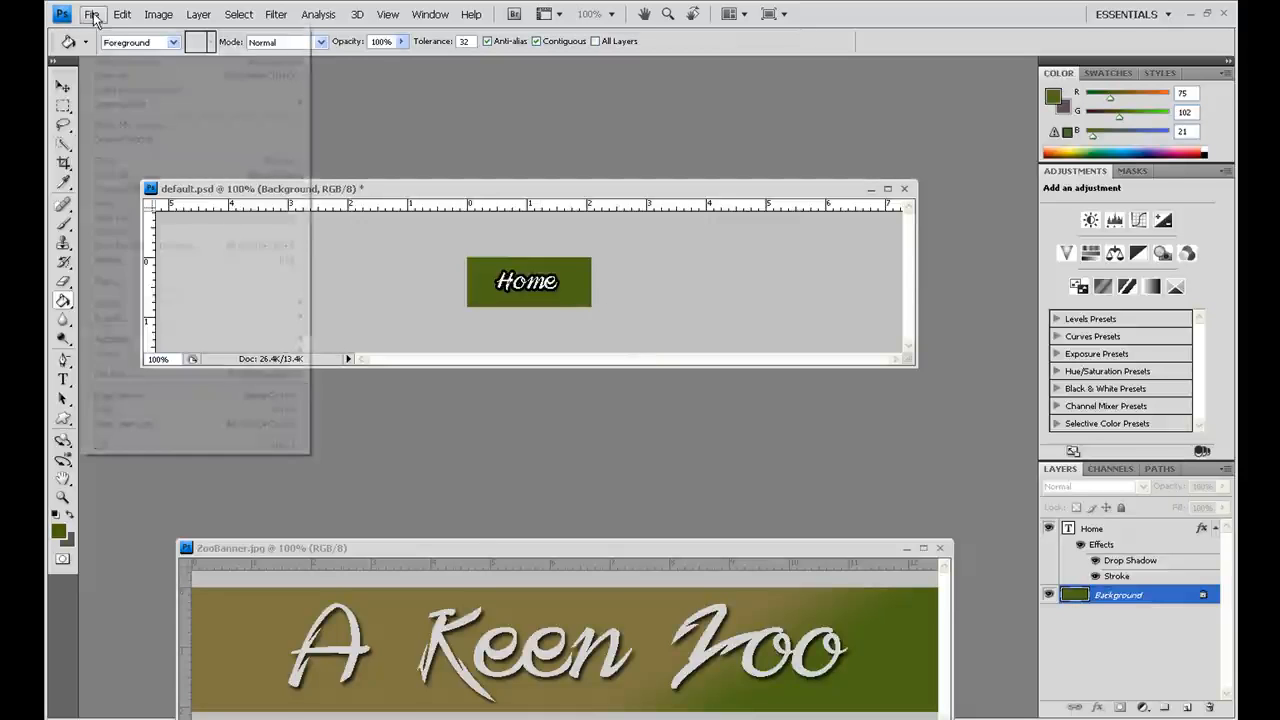
left_click(116, 218)
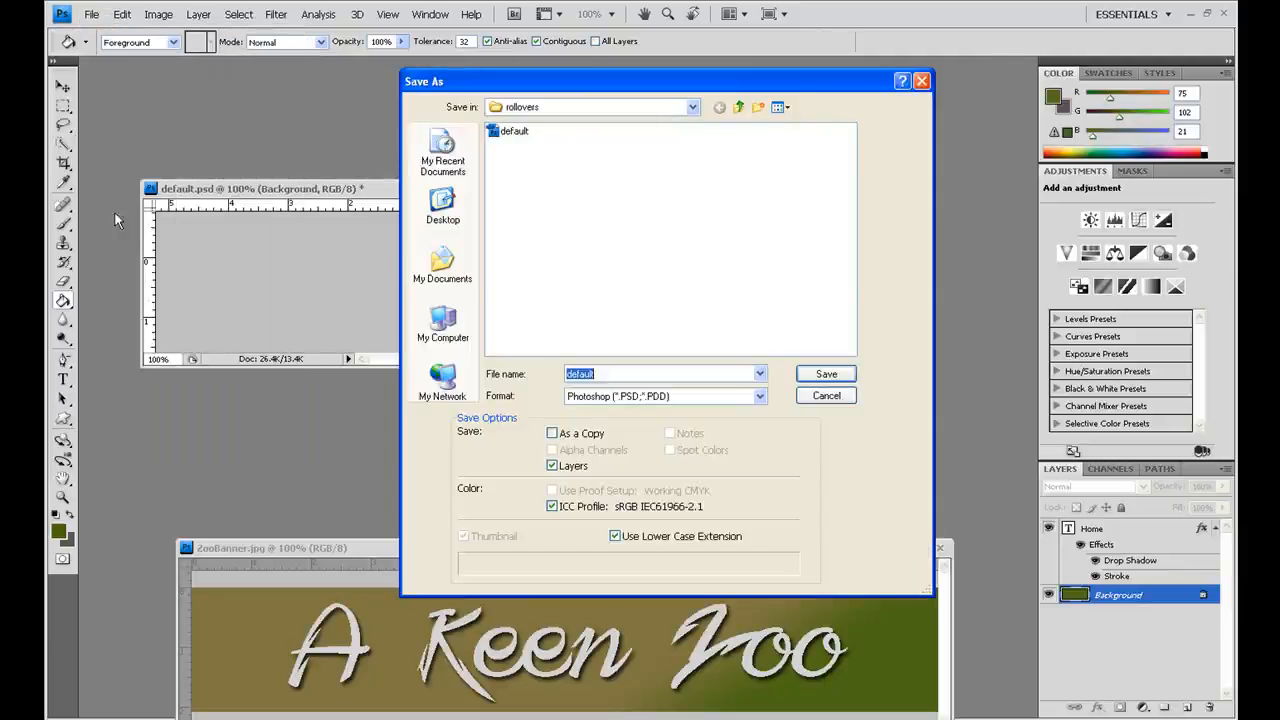
type("rollover")
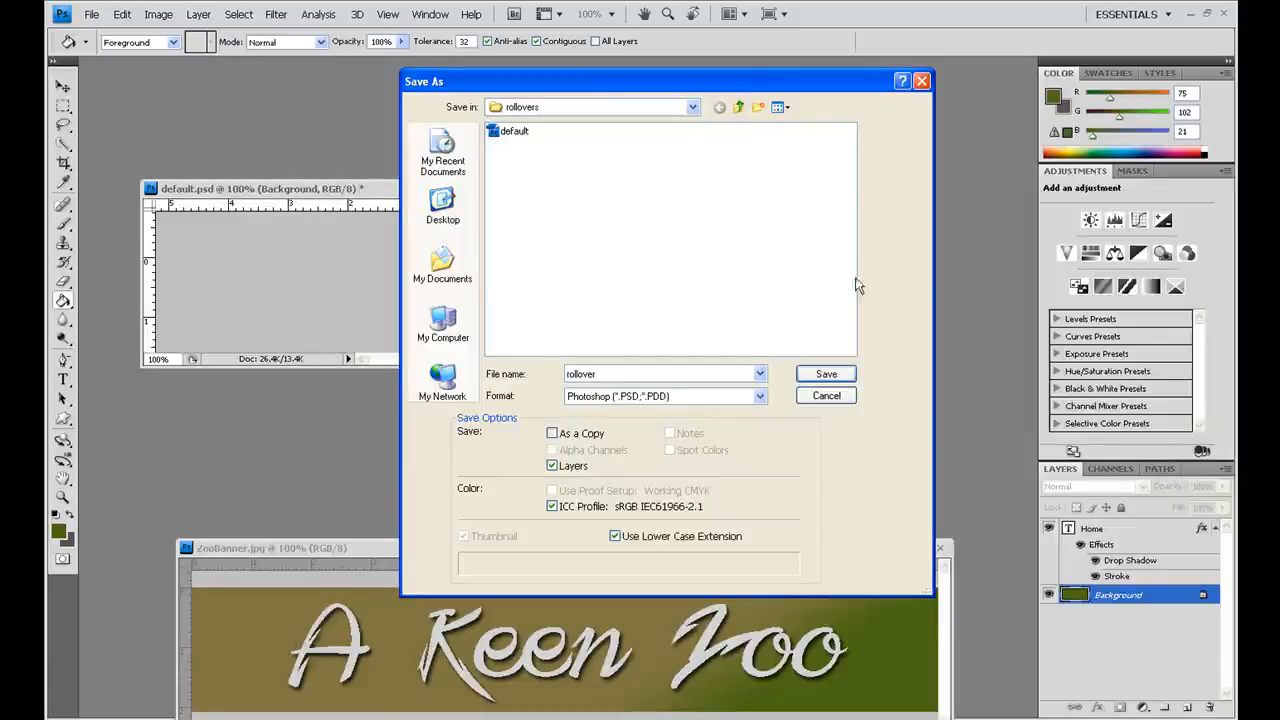
left_click(826, 373)
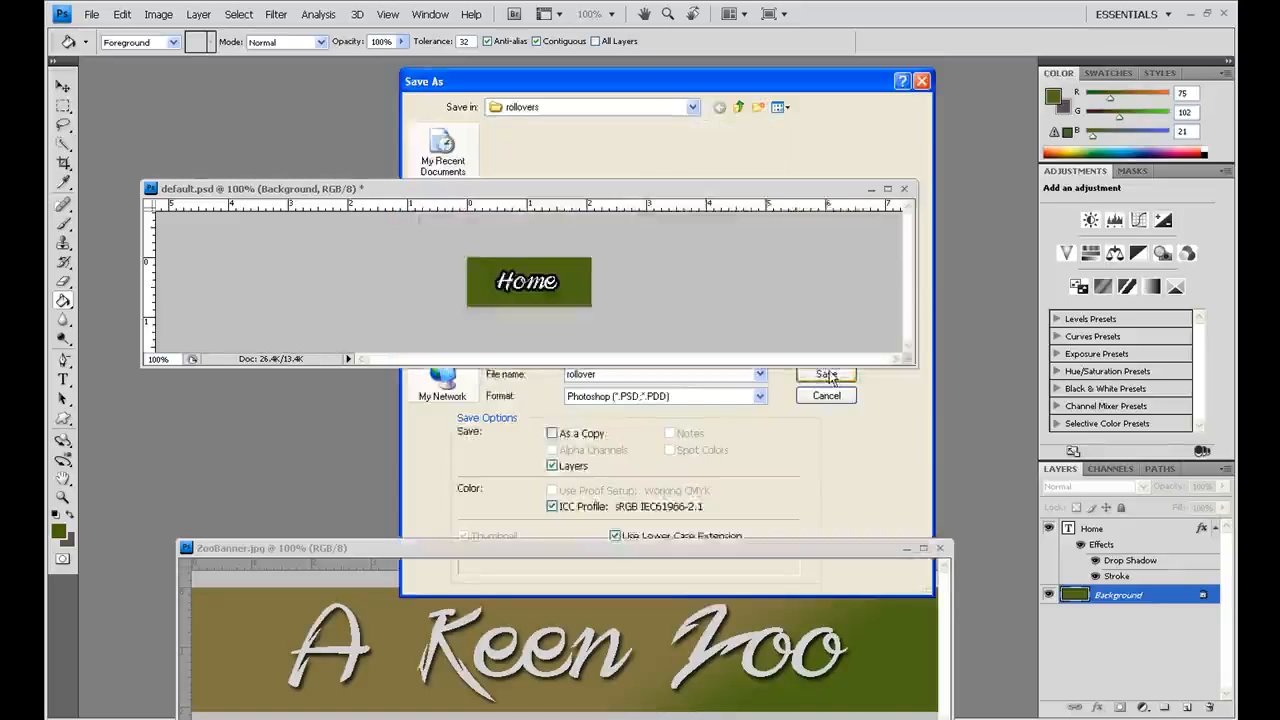
left_click(826, 238)
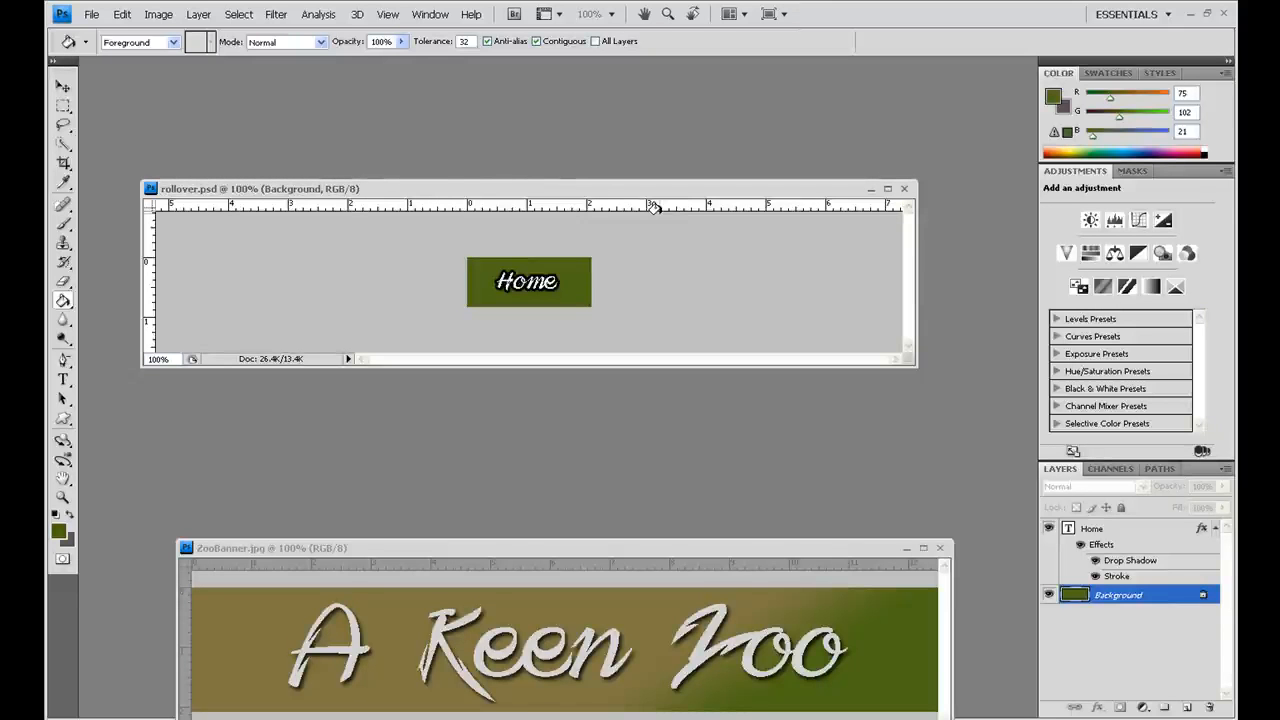
Step: Save a JPEG copy of the green button as homerollover.jpg in the rollovers folder at Maximum quality 12, Baseline ("Standard")
left_click(91, 14)
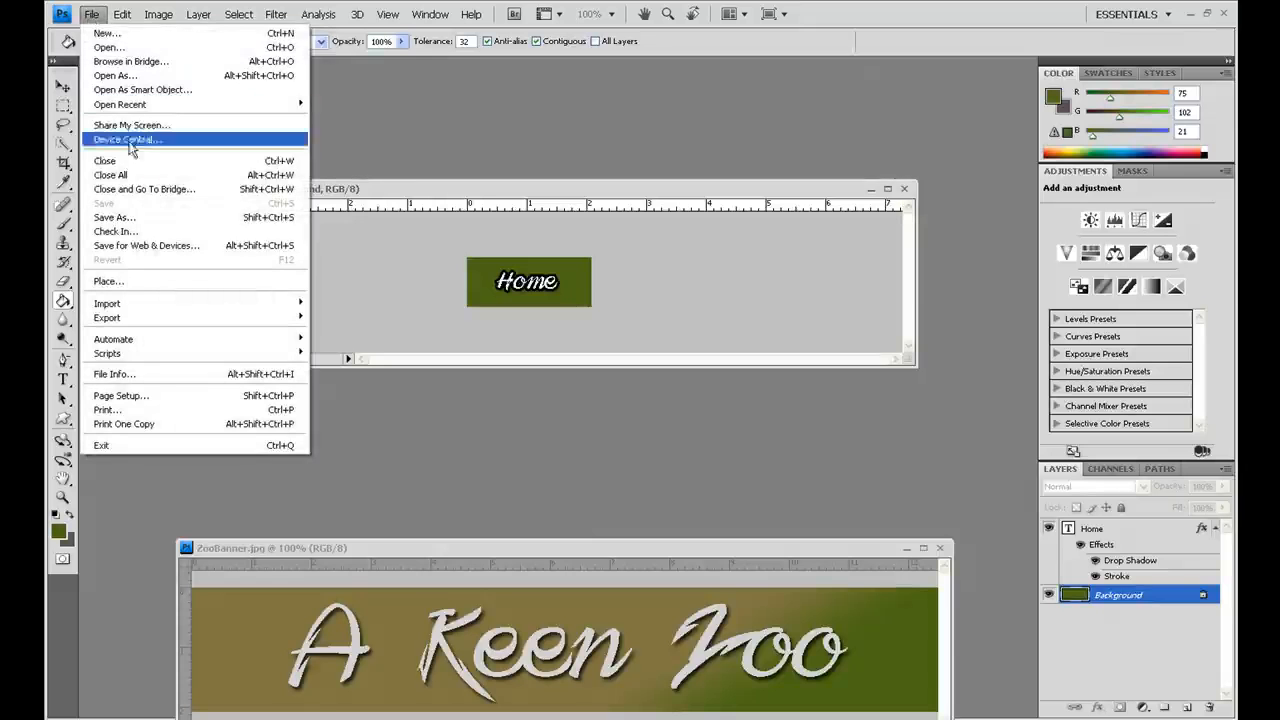
left_click(128, 218)
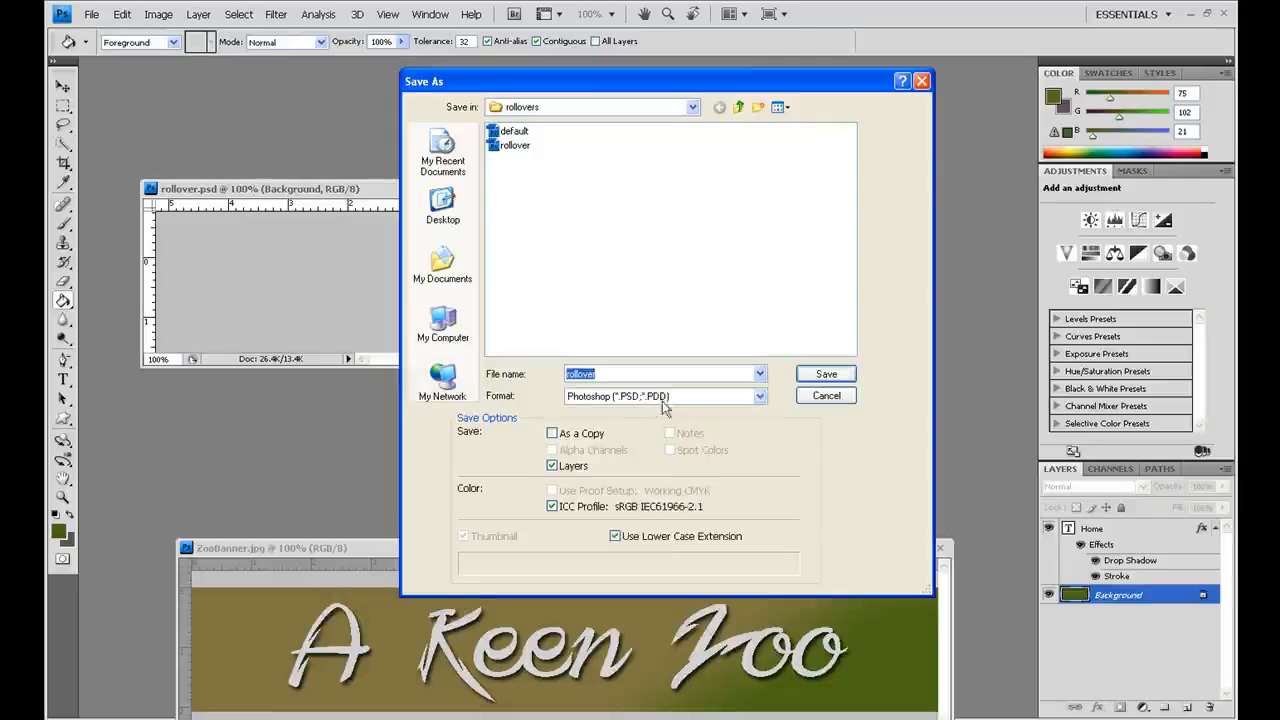
left_click(673, 400)
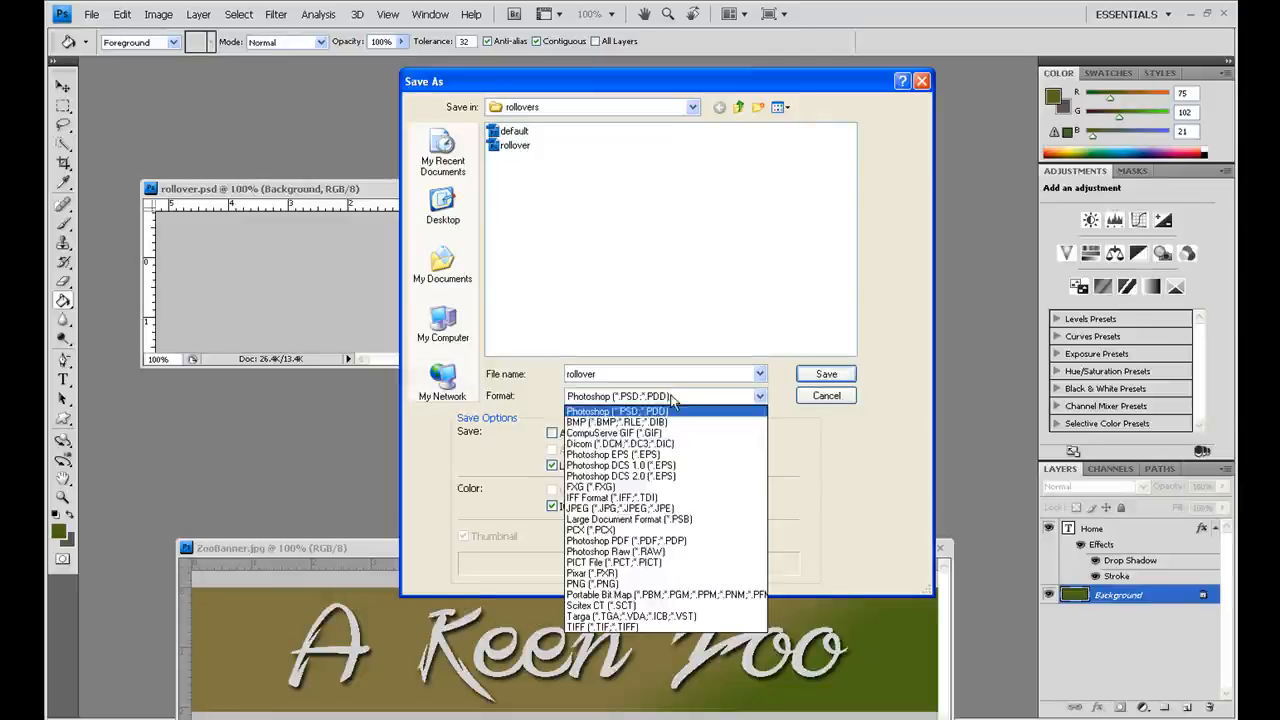
left_click(640, 507)
double_click(591, 375)
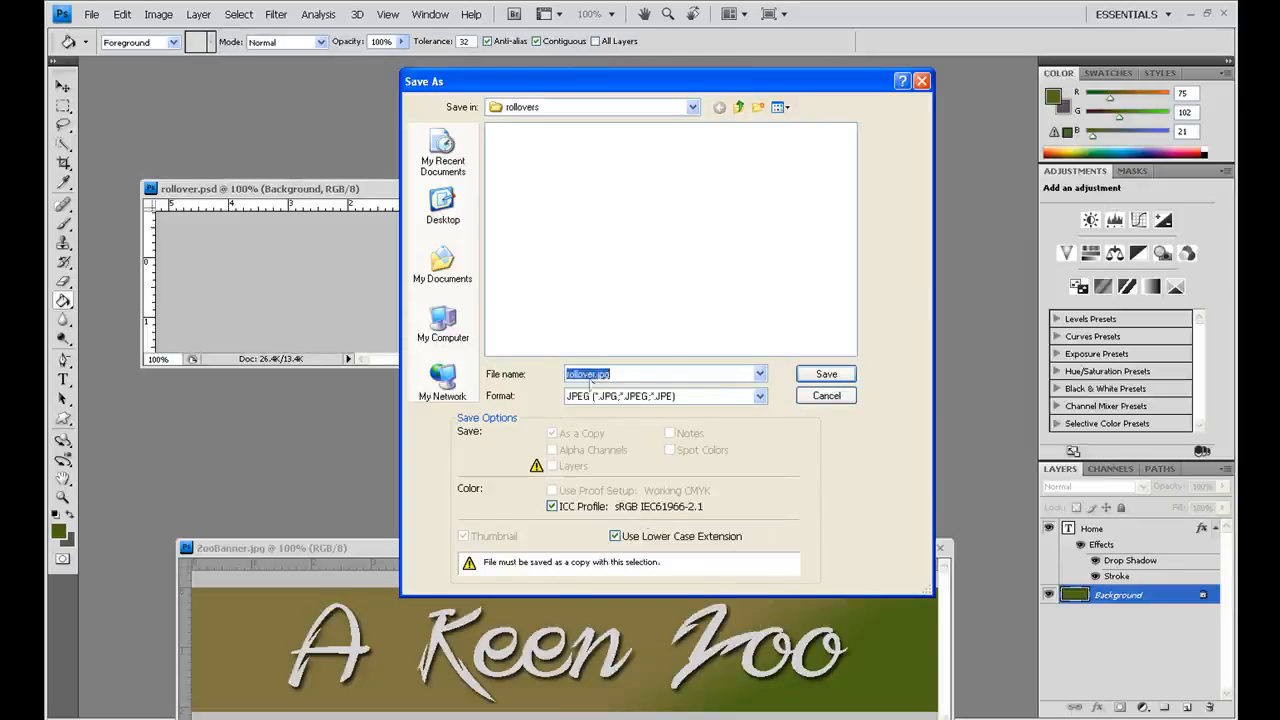
left_click(595, 372)
key("BackSpace")
key("BackSpace")
key("BackSpace")
key("BackSpace")
key("BackSpace")
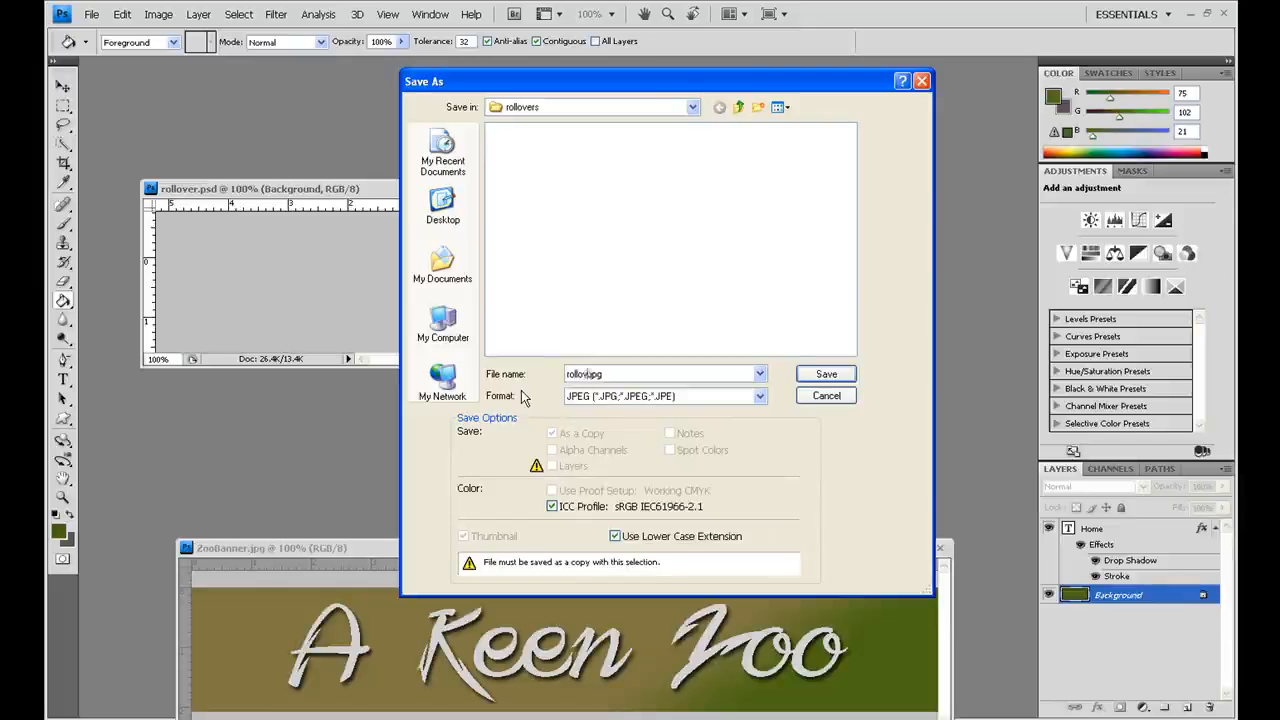
type("homero")
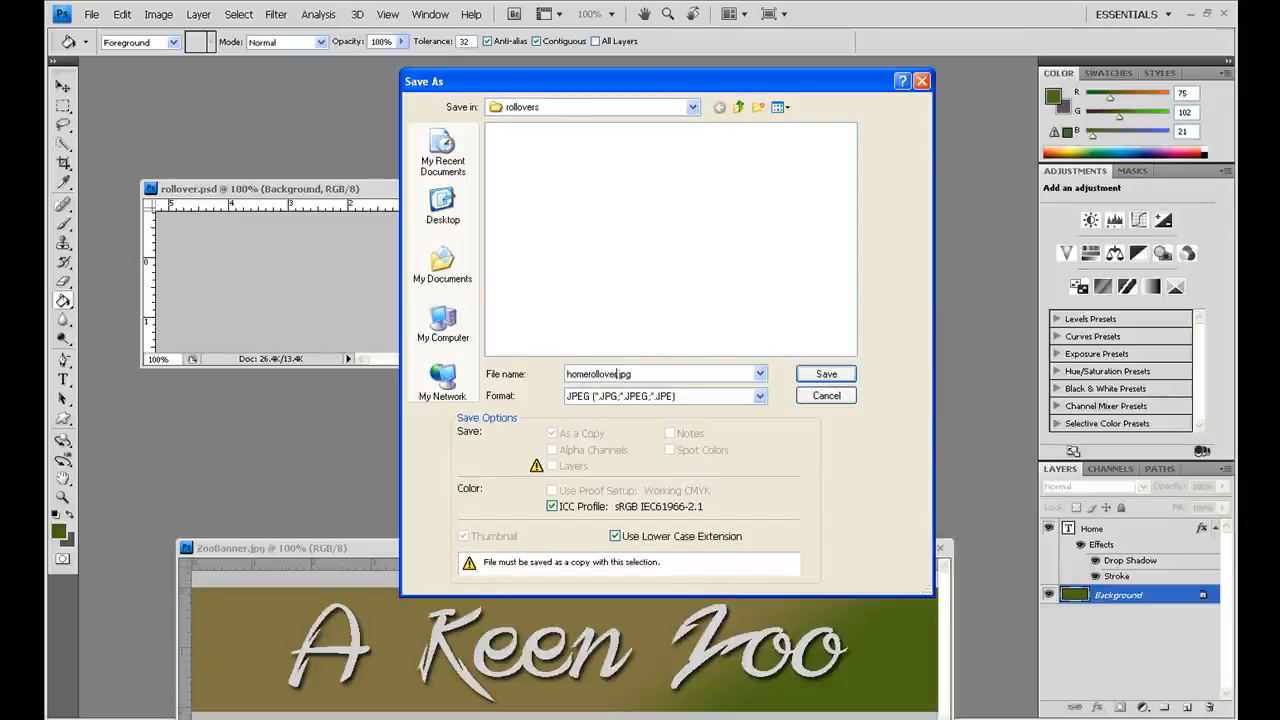
left_click(827, 375)
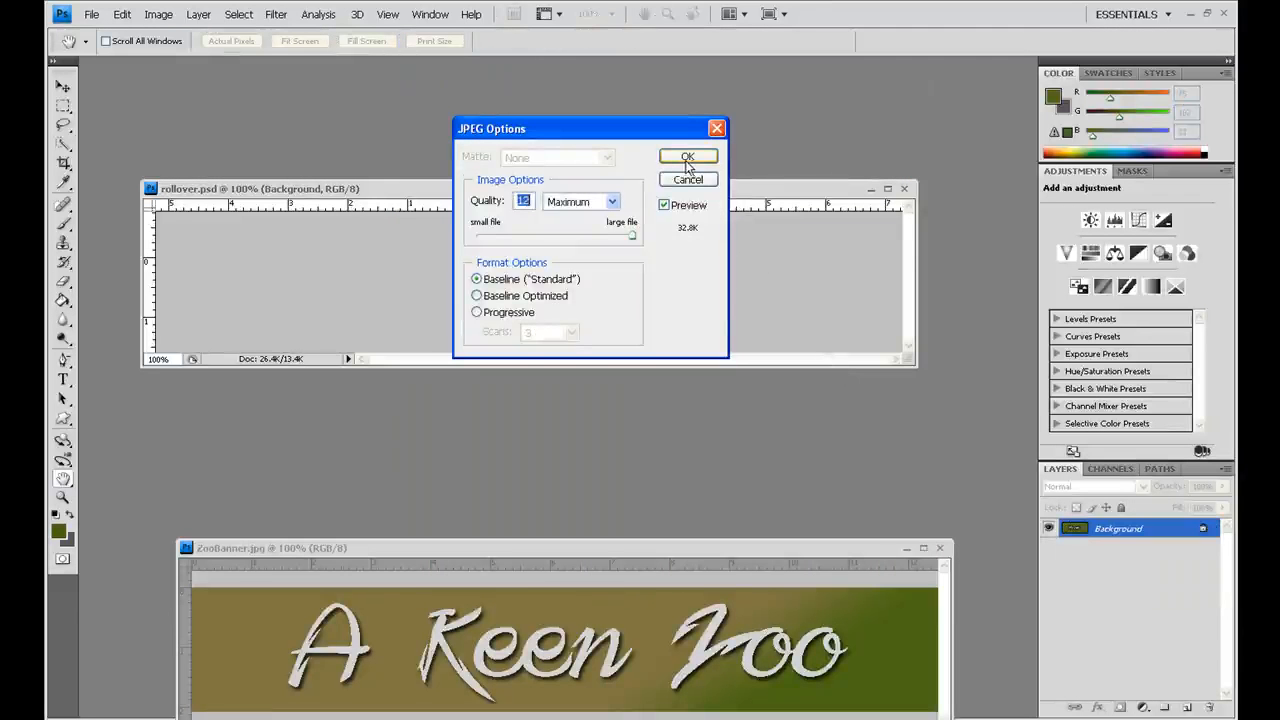
left_click(680, 161)
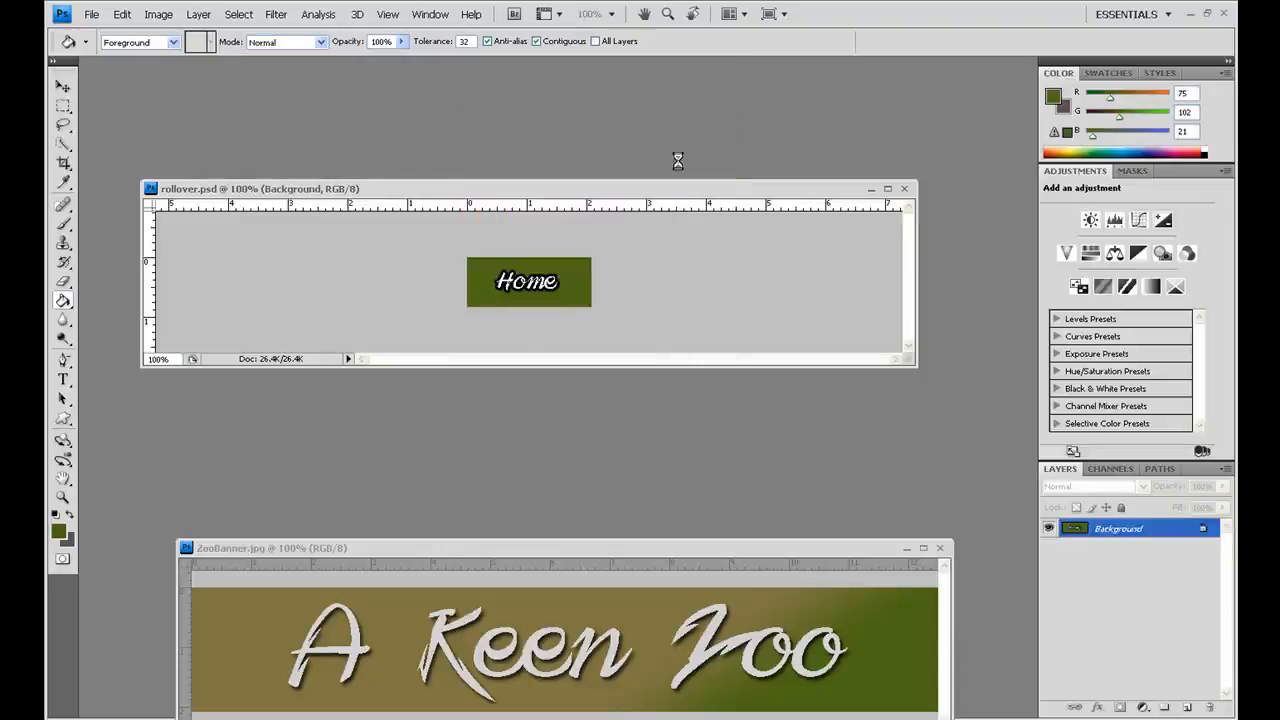
Step: Open the default Photoshop file from the rollovers folder and compare it with the green rollover version
left_click(91, 17)
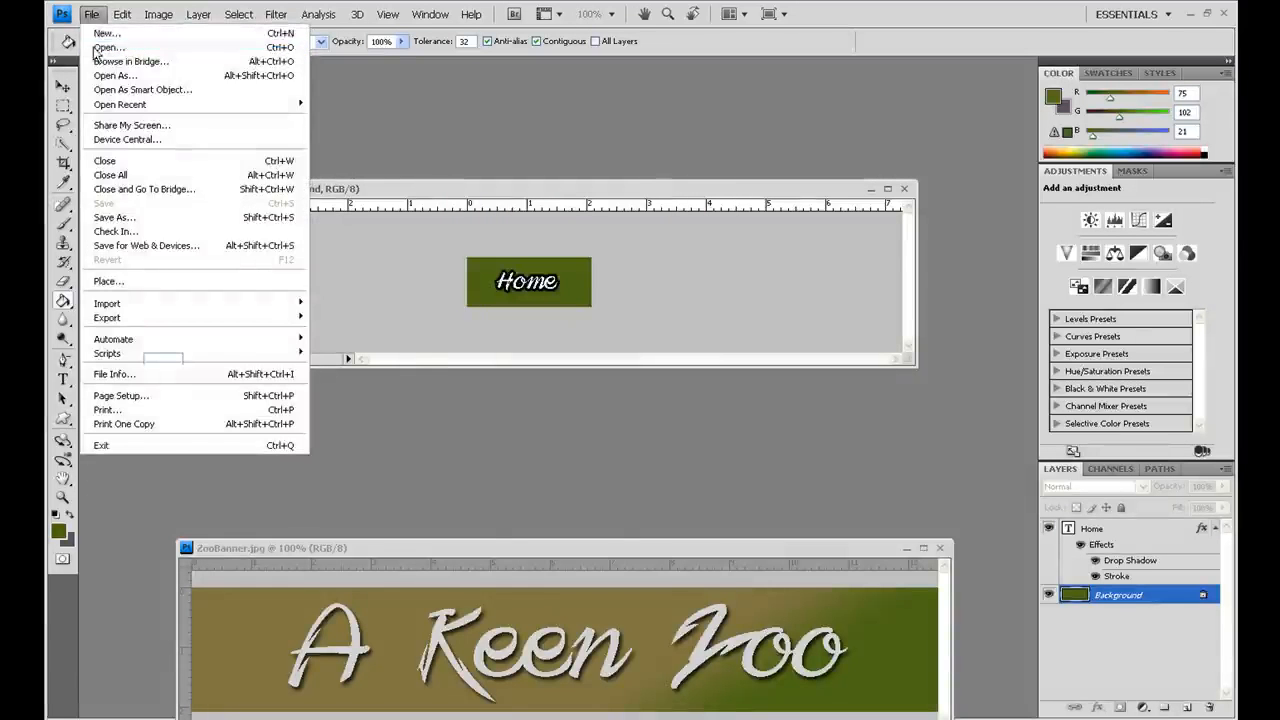
left_click(97, 49)
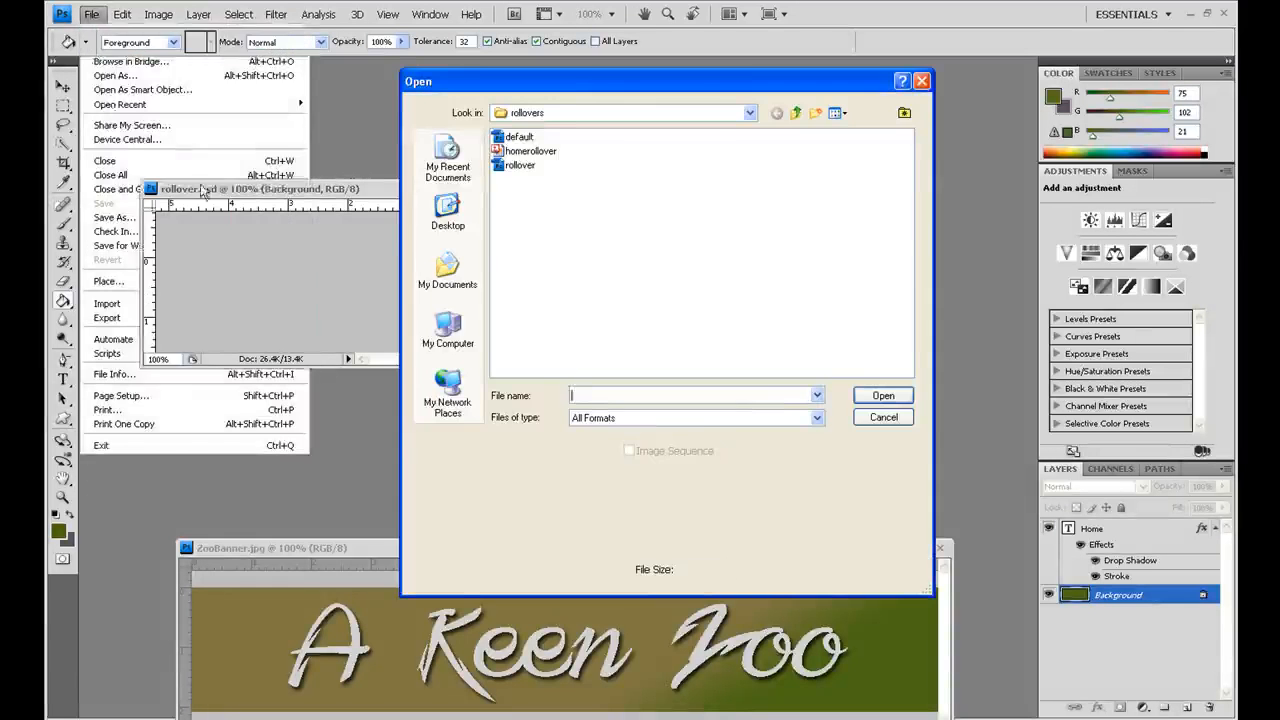
double_click(516, 141)
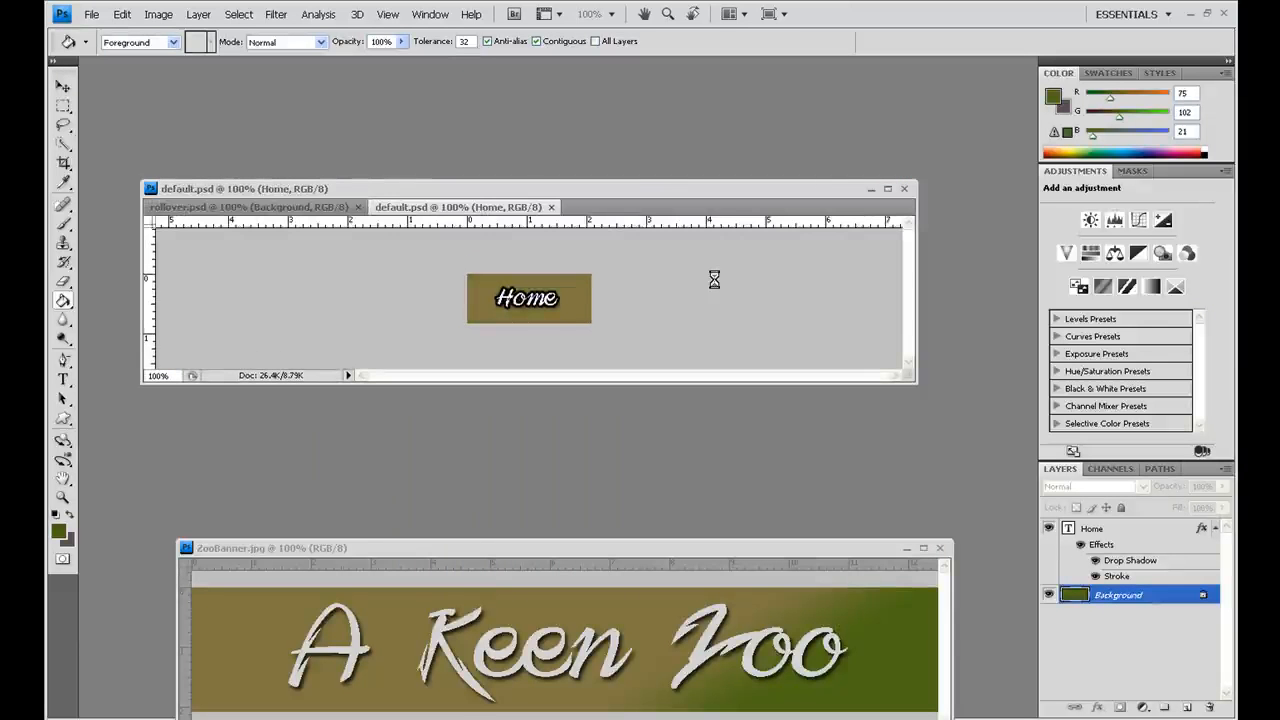
left_click(268, 207)
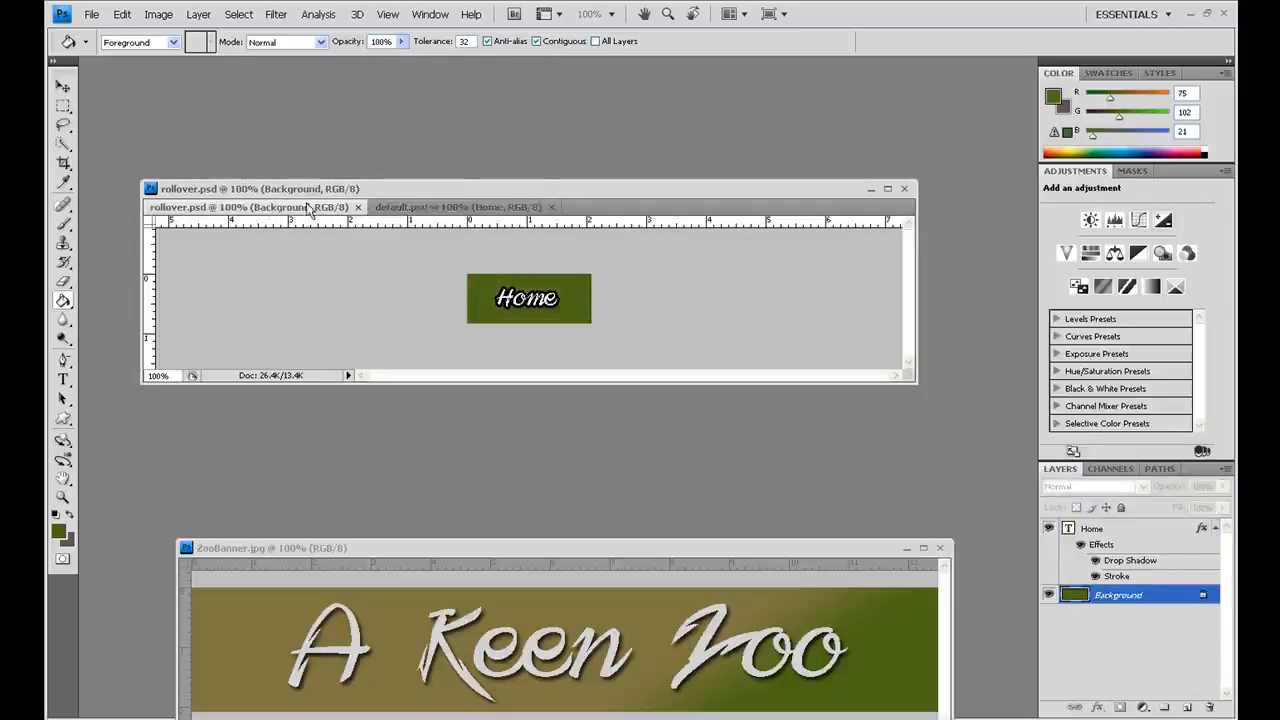
left_click(436, 207)
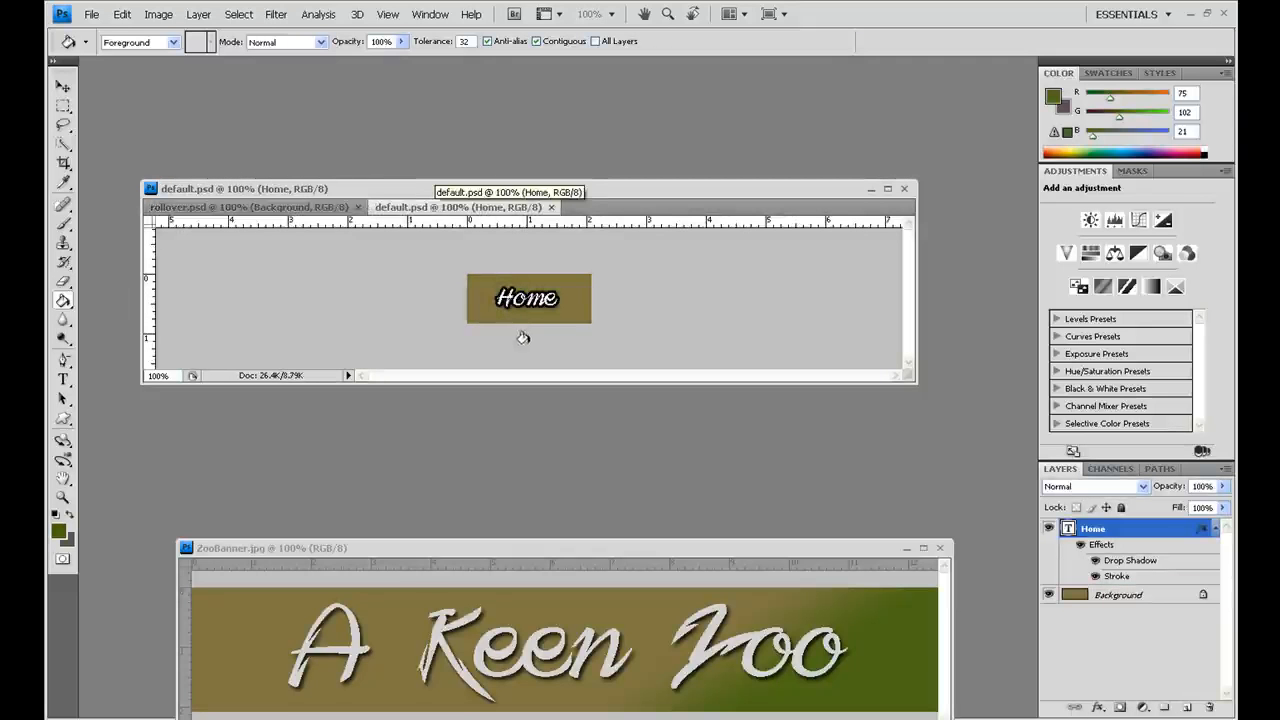
Step: Save a JPEG copy of the brown button as homeoriginal.jpg in the rollovers folder at Maximum quality 12, Baseline ("Standard")
left_click(92, 13)
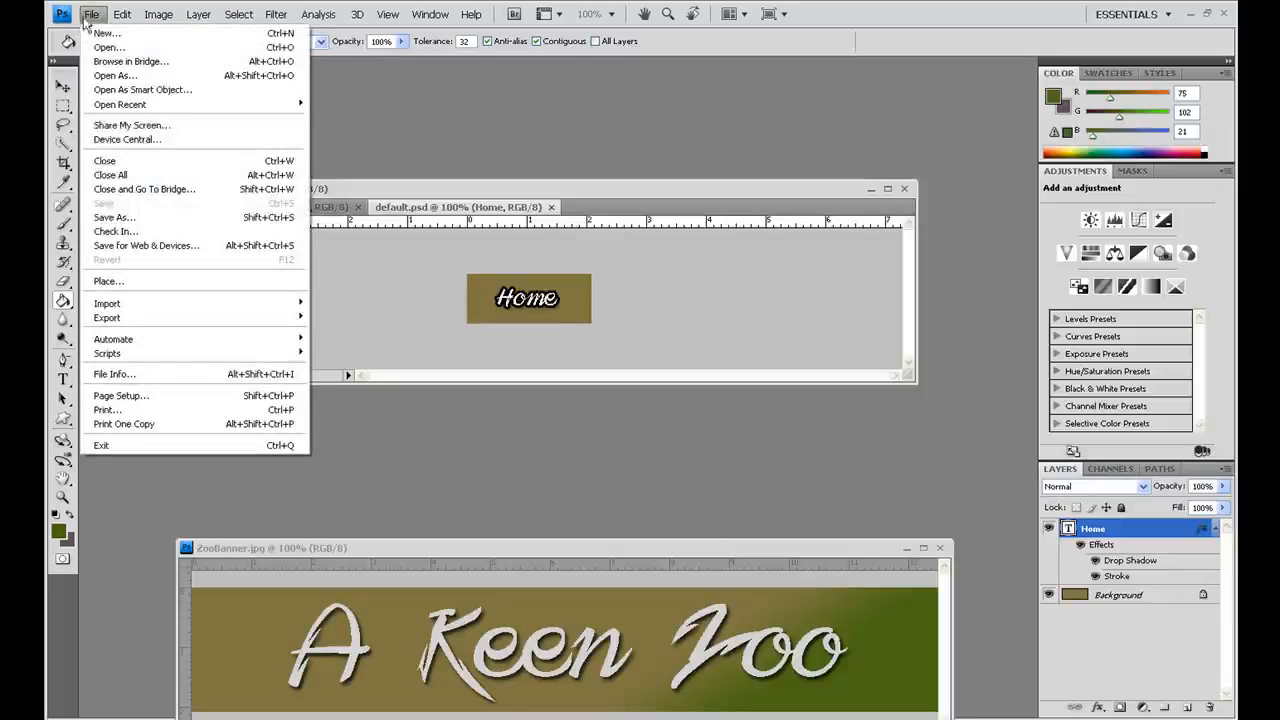
left_click(106, 217)
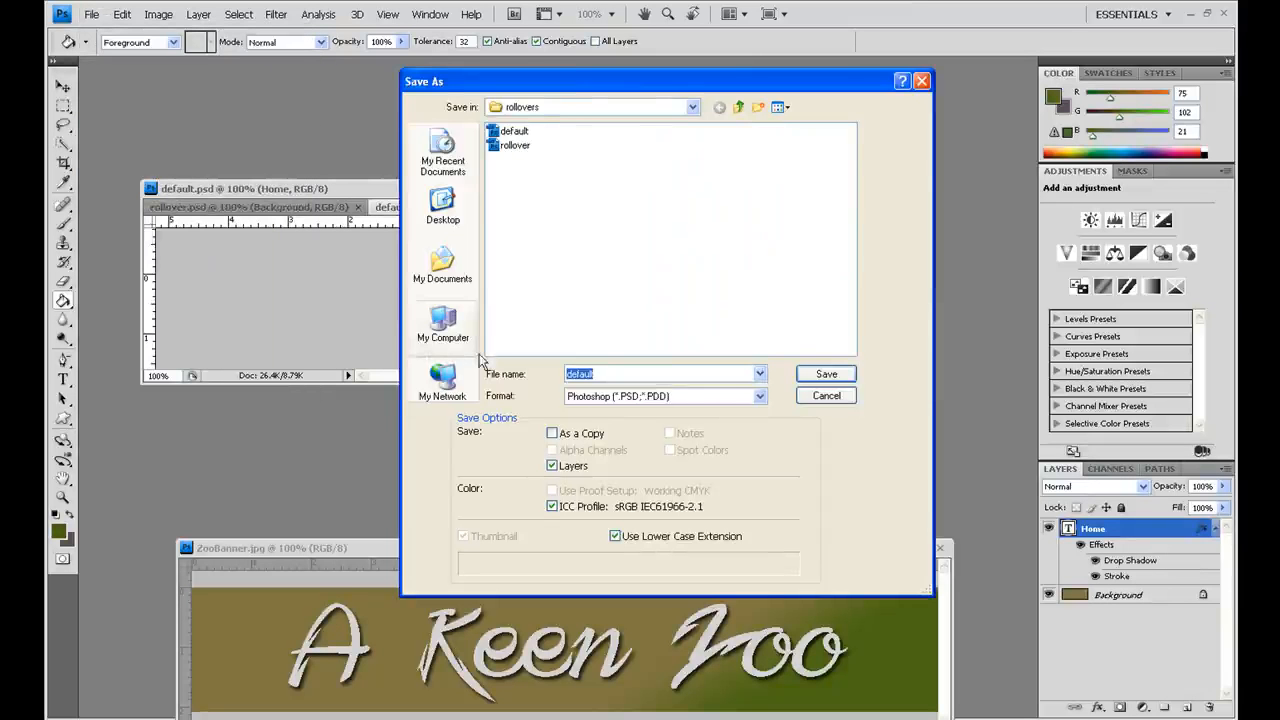
left_click(760, 396)
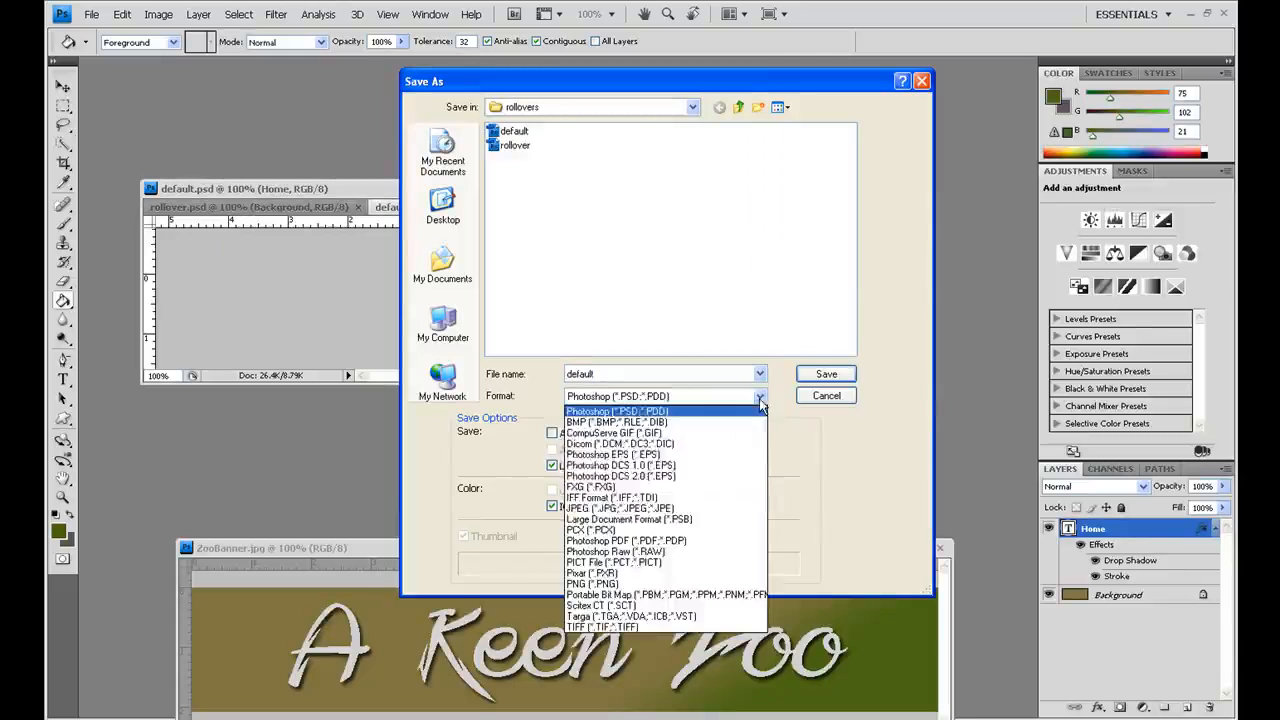
left_click(716, 508)
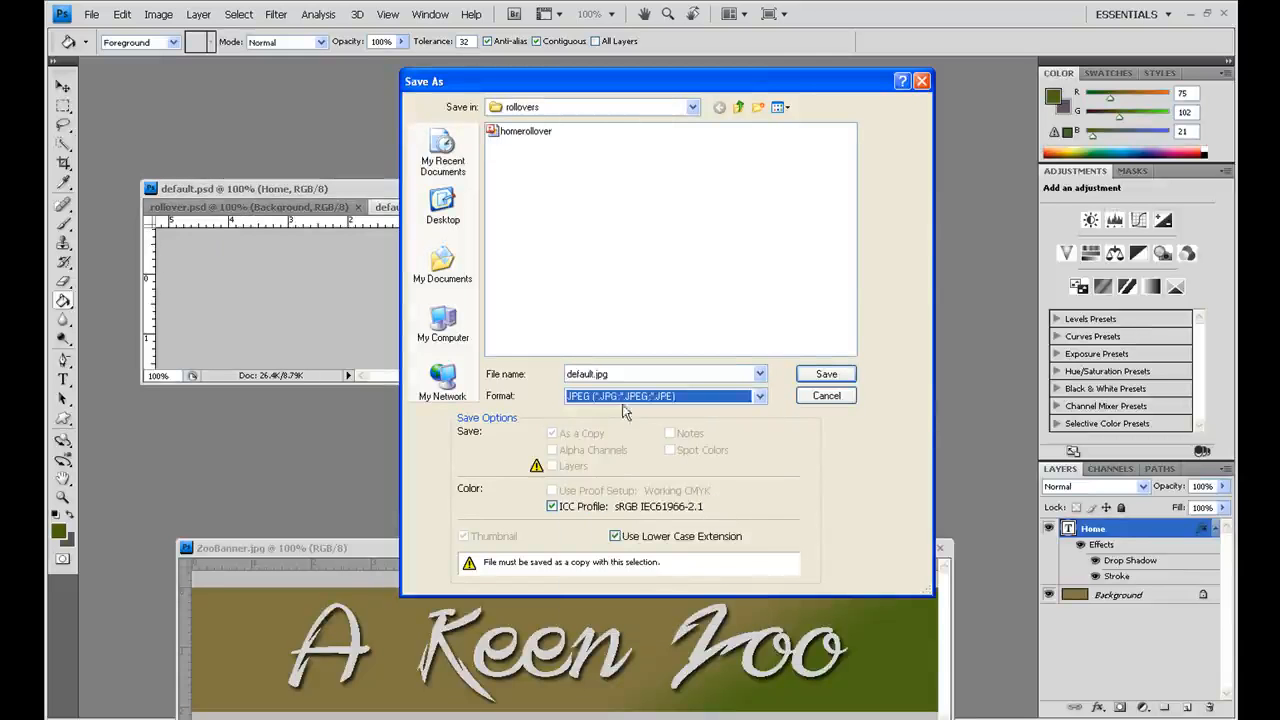
double_click(596, 373)
left_click(596, 373)
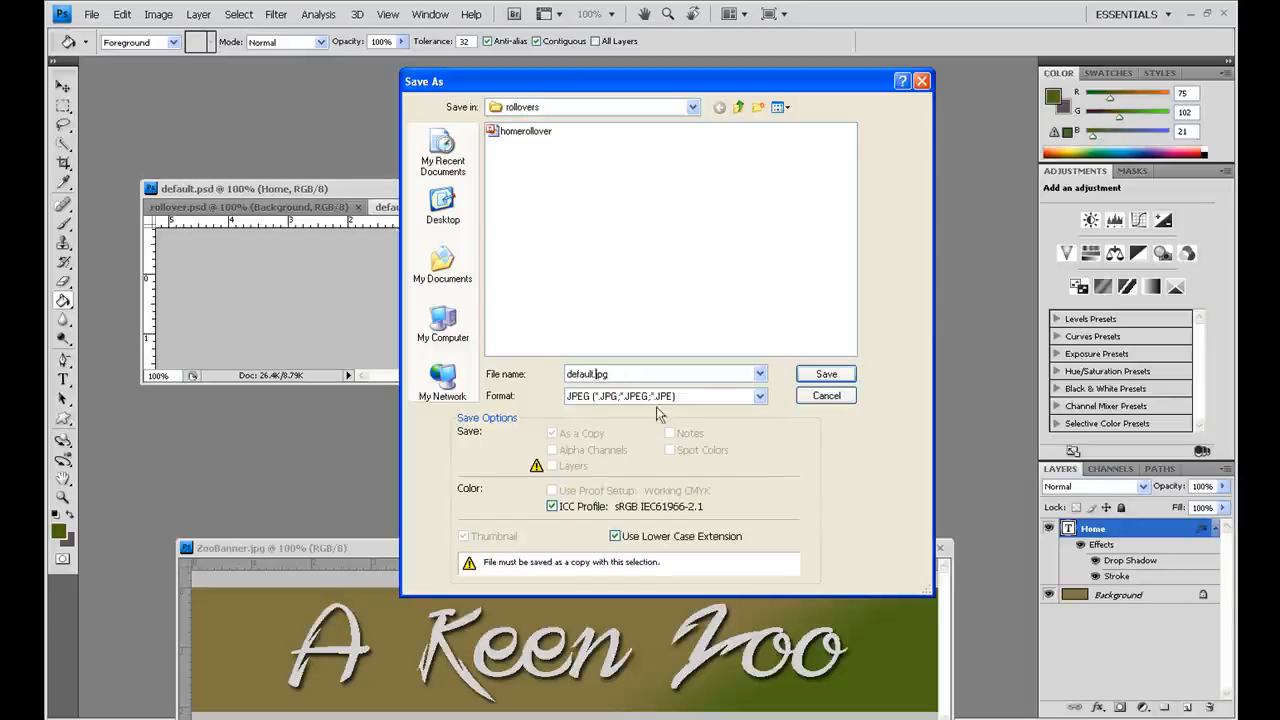
key("BackSpace")
key("BackSpace")
key("BackSpace")
key("BackSpace")
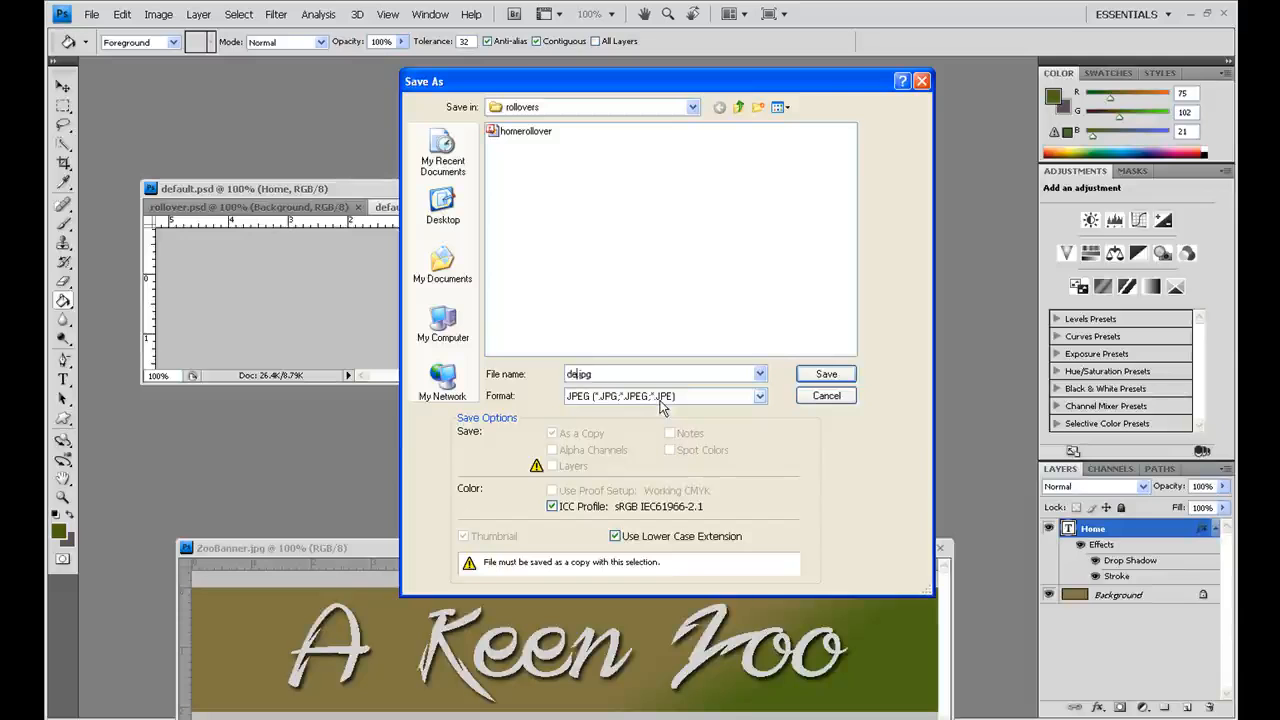
type("homeoriginal")
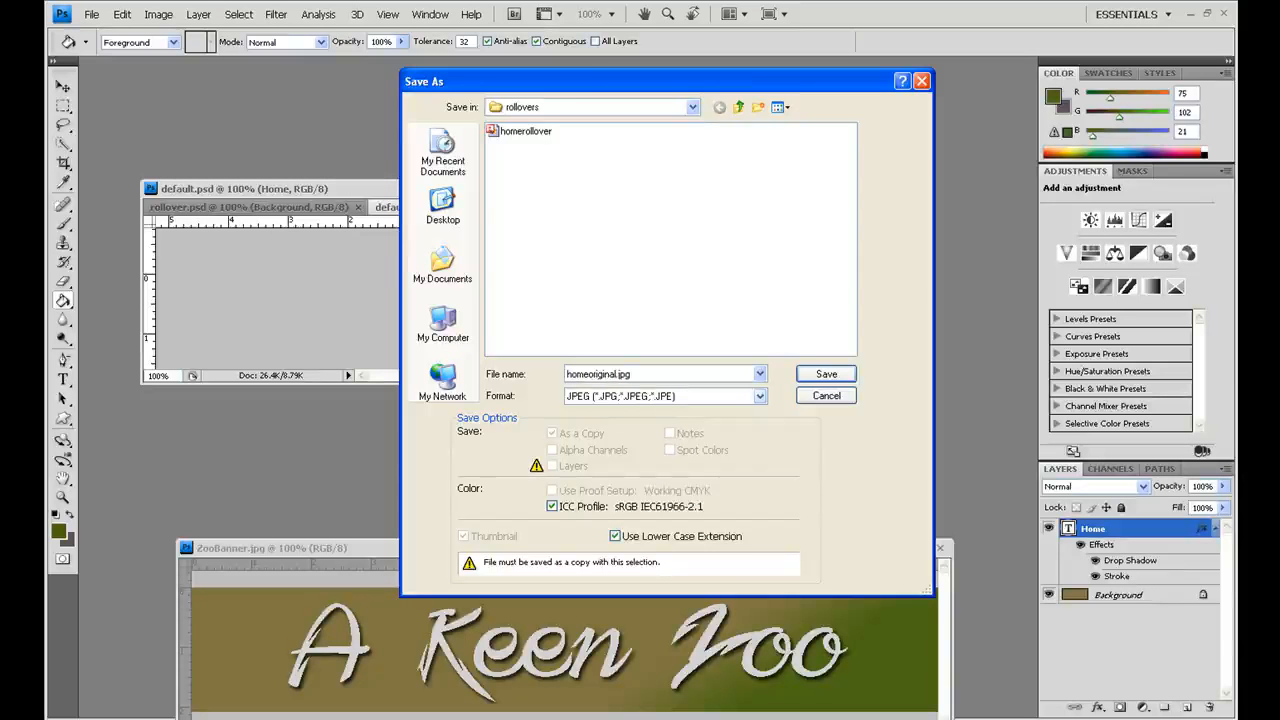
left_click(826, 373)
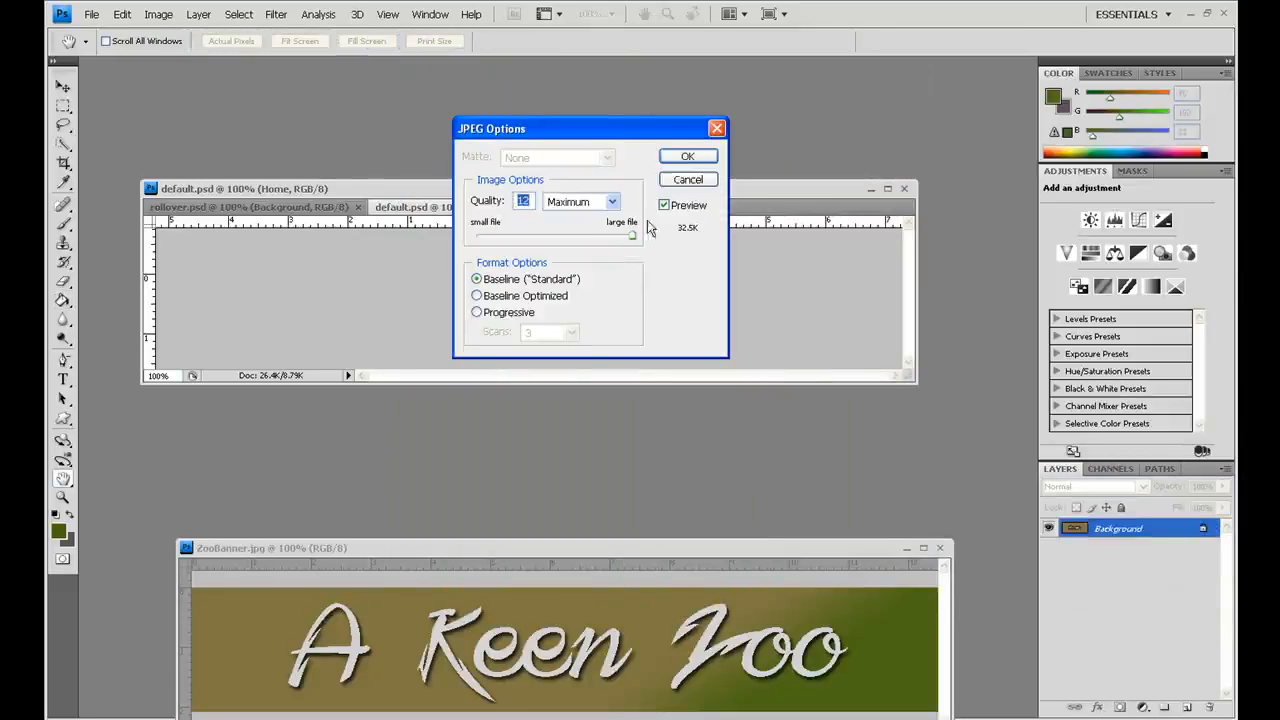
left_click(688, 158)
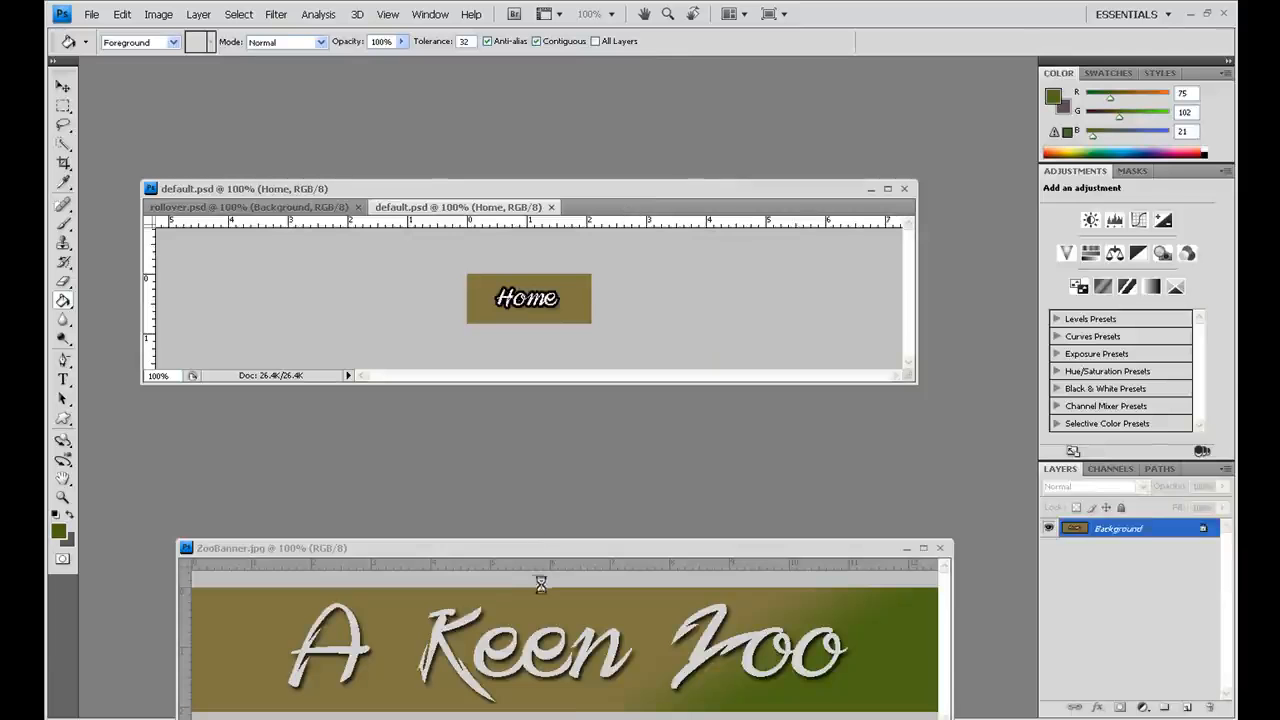
Step: In Dreamweaver, delete the Home text from the navigation bar and start a rollover image there named "Home Rollover Menu Button"
left_click(482, 719)
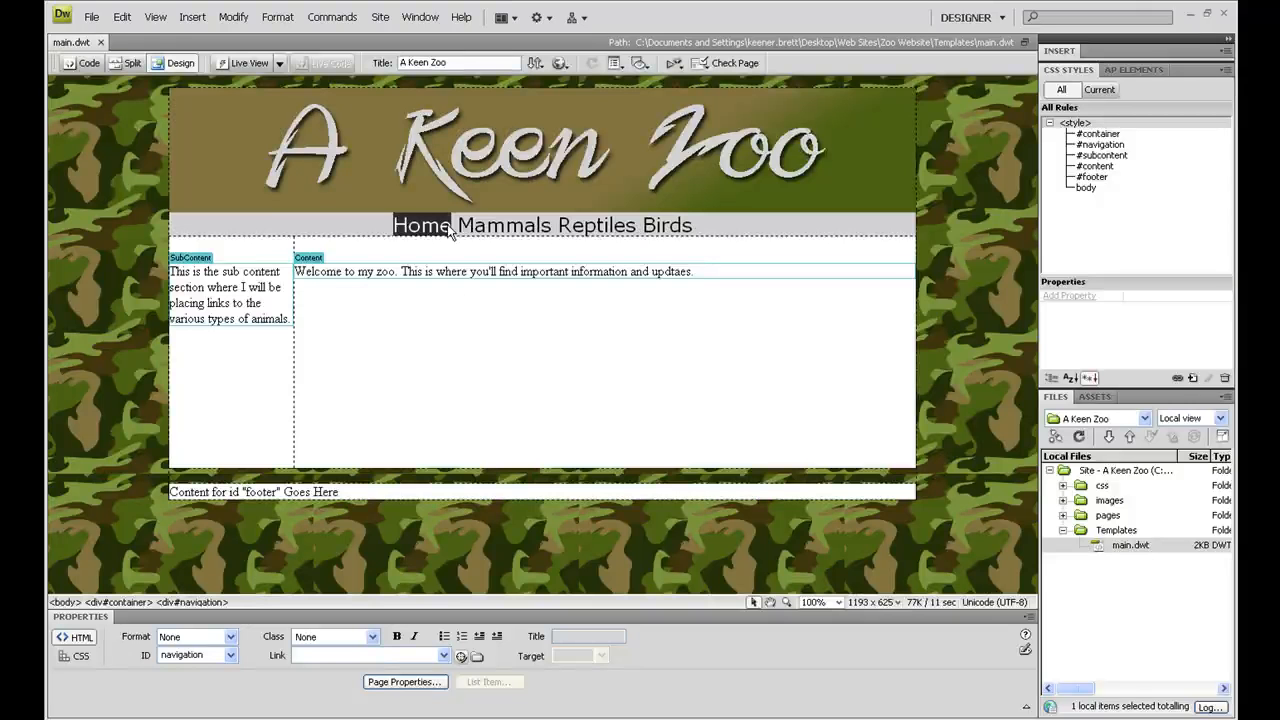
key("Delete")
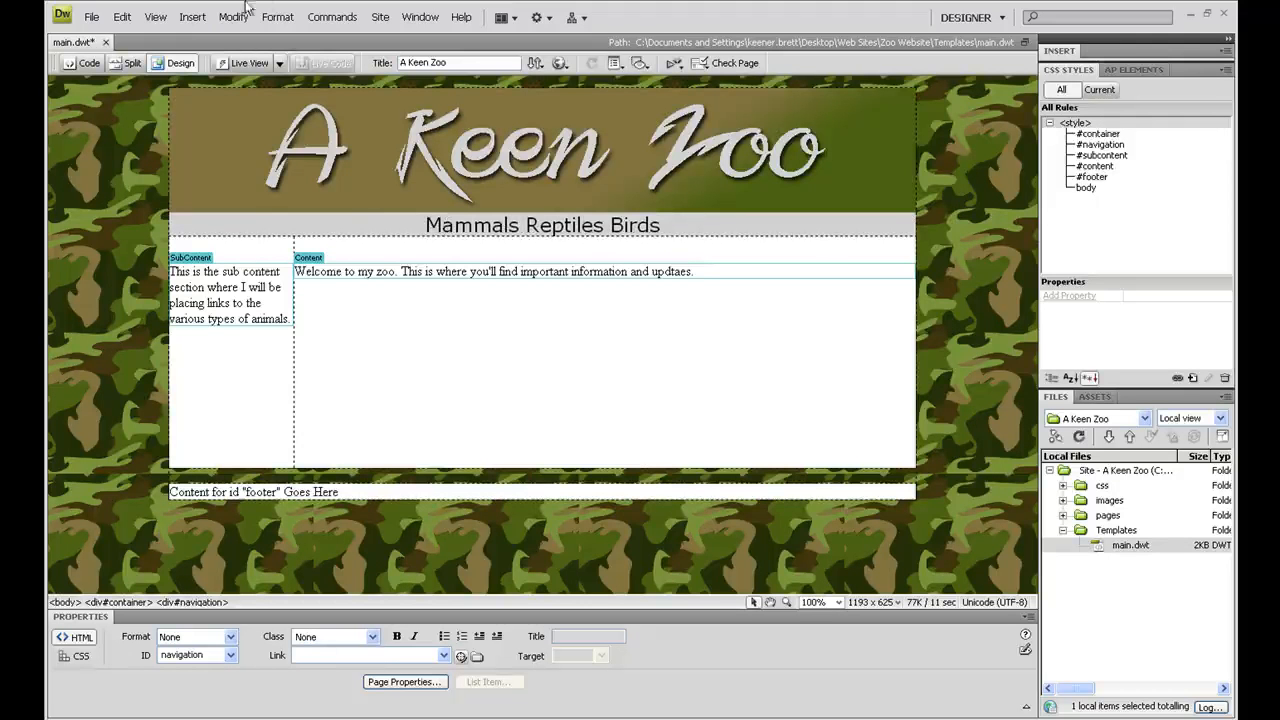
left_click(190, 18)
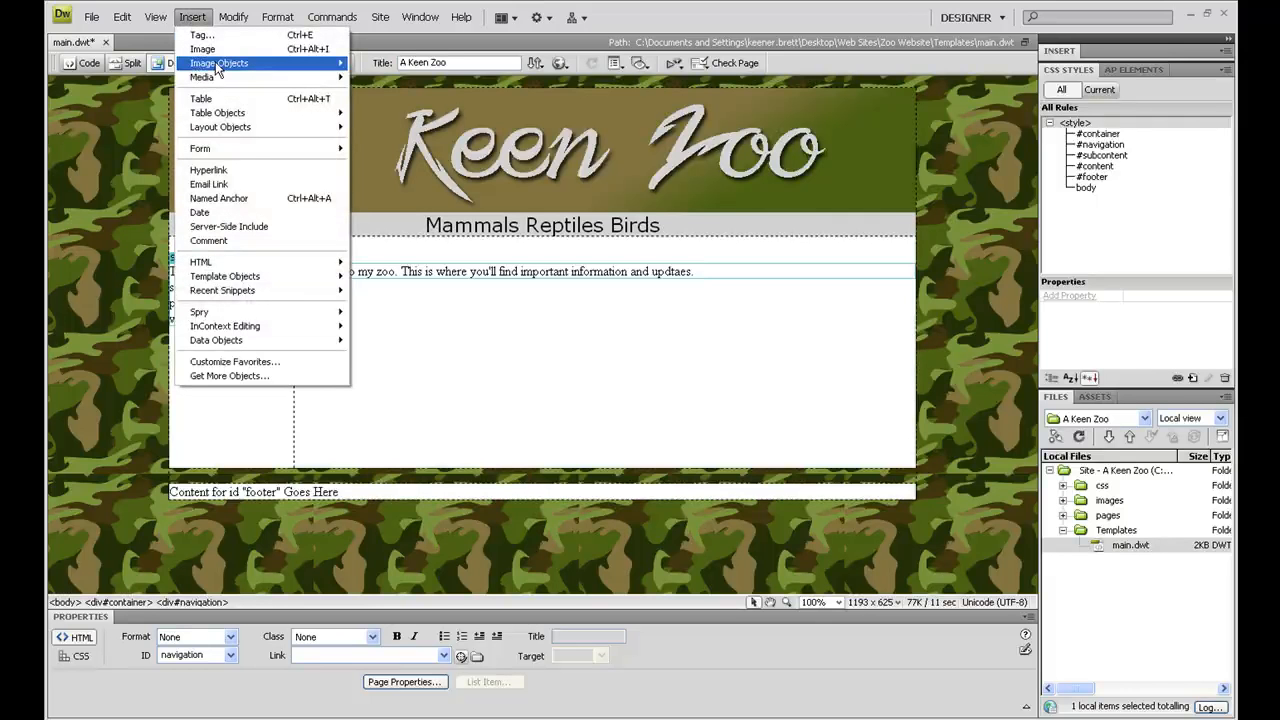
mouse_move(217, 68)
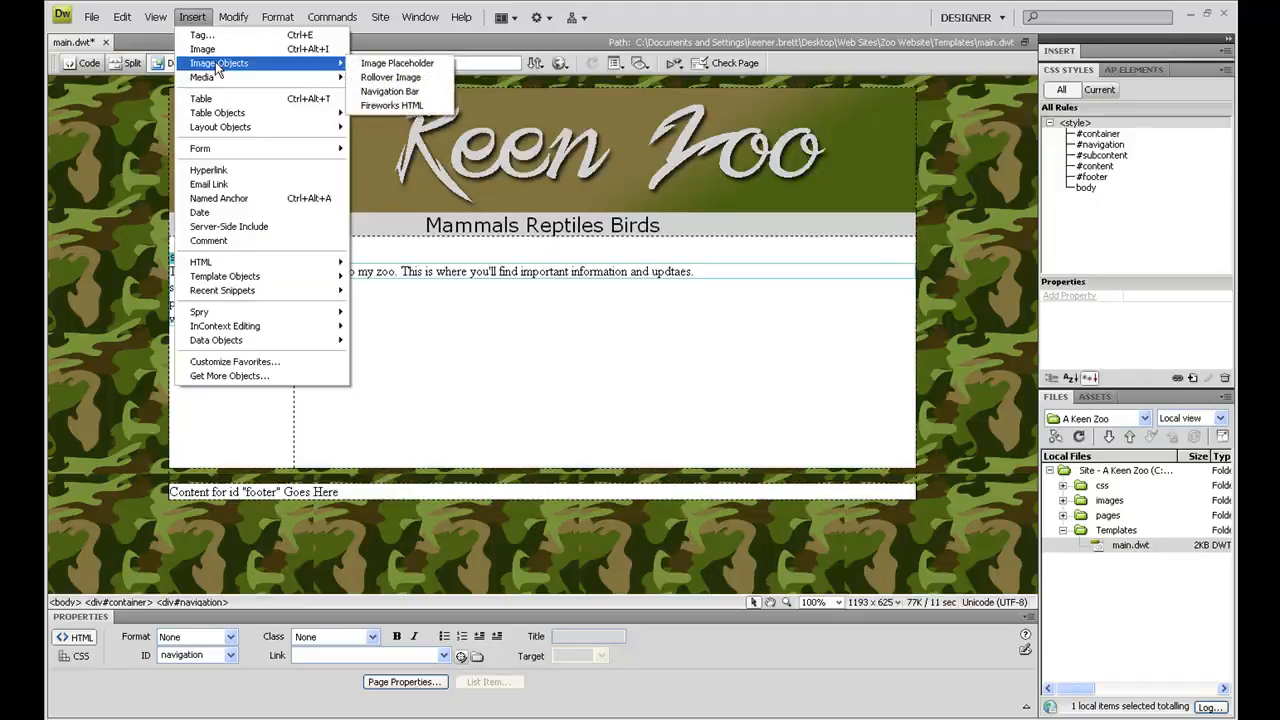
left_click(372, 78)
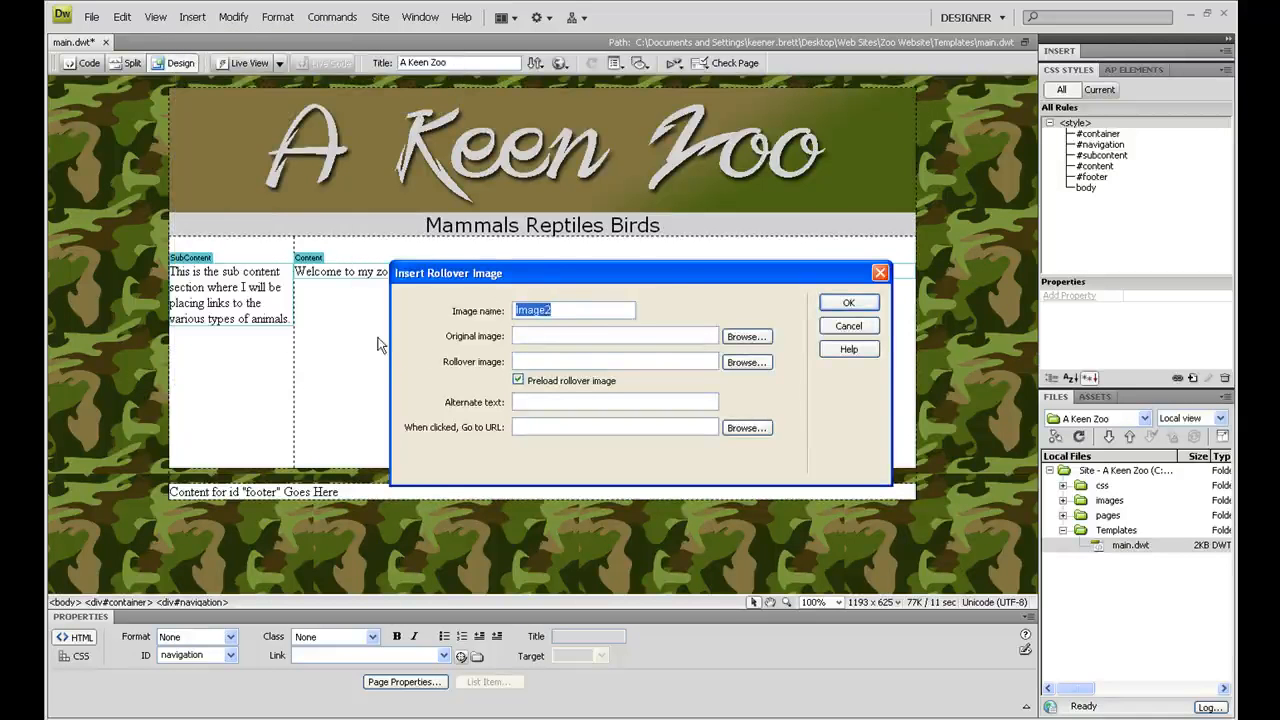
type("Home Ro")
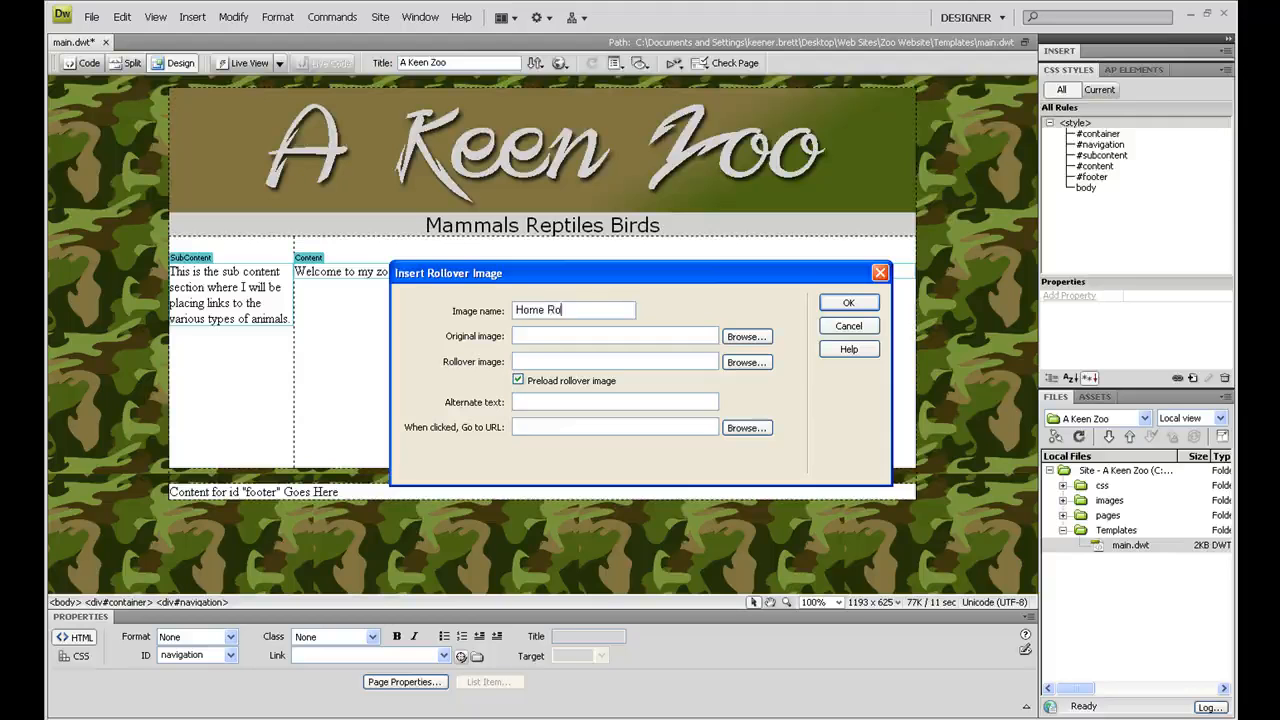
type("llover Menu Button")
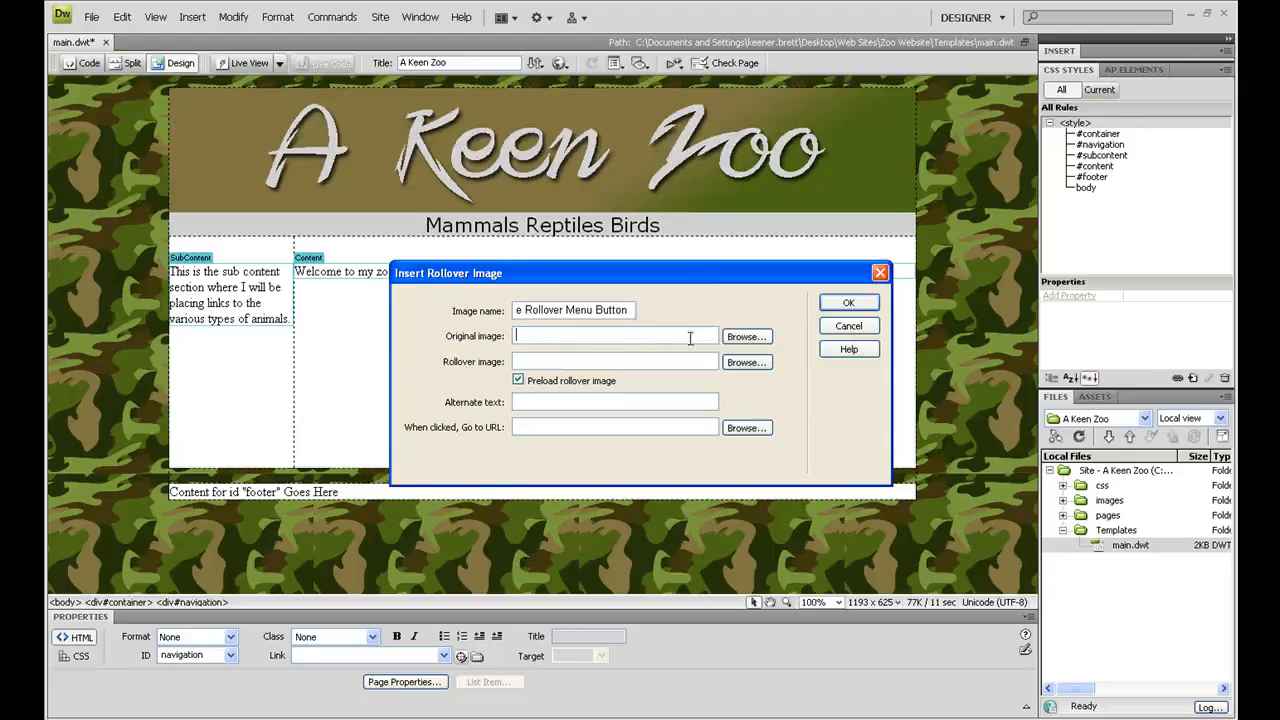
Step: Set the original image of the rollover to homeoriginal.jpg from the images/rollovers folder
left_click(749, 343)
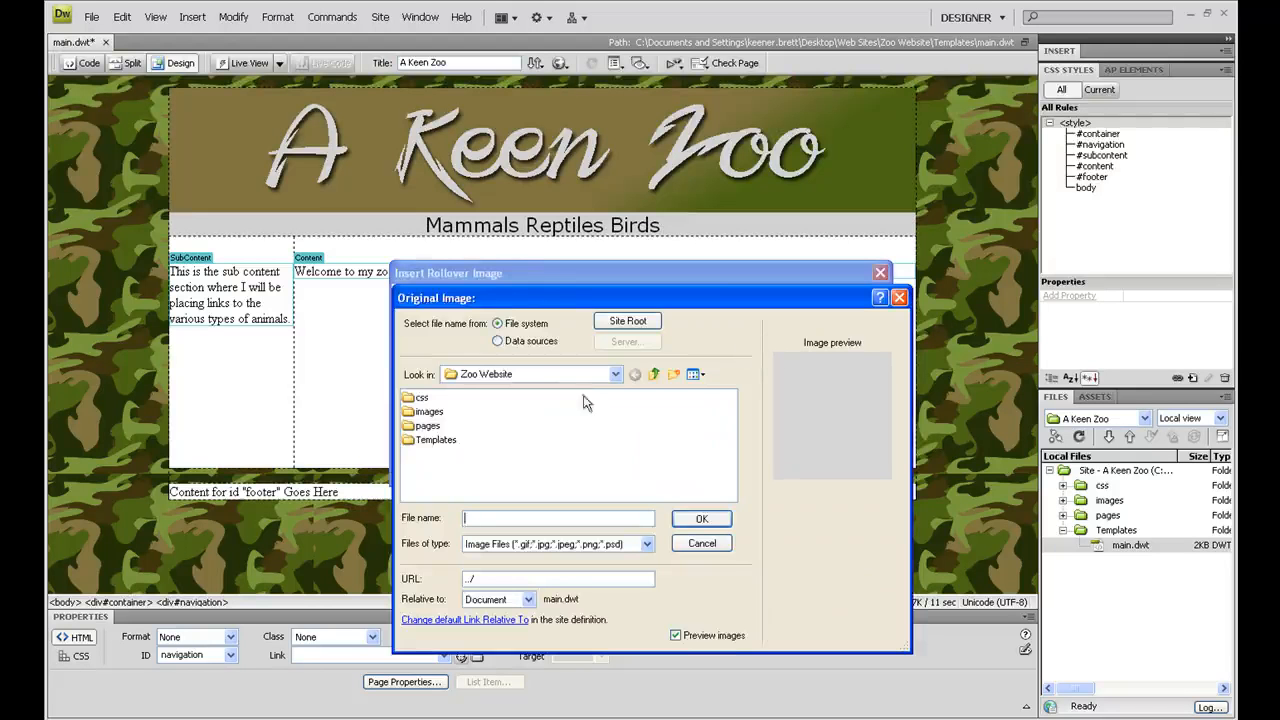
double_click(430, 413)
double_click(431, 400)
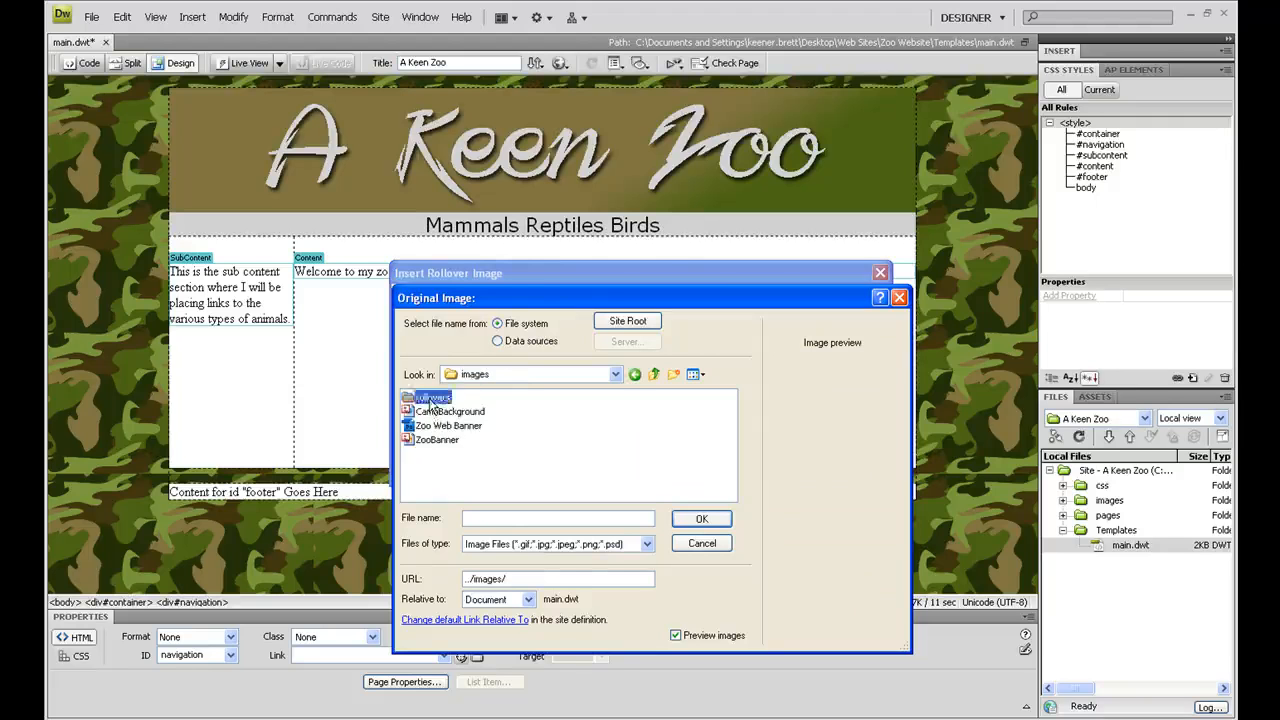
left_click(439, 412)
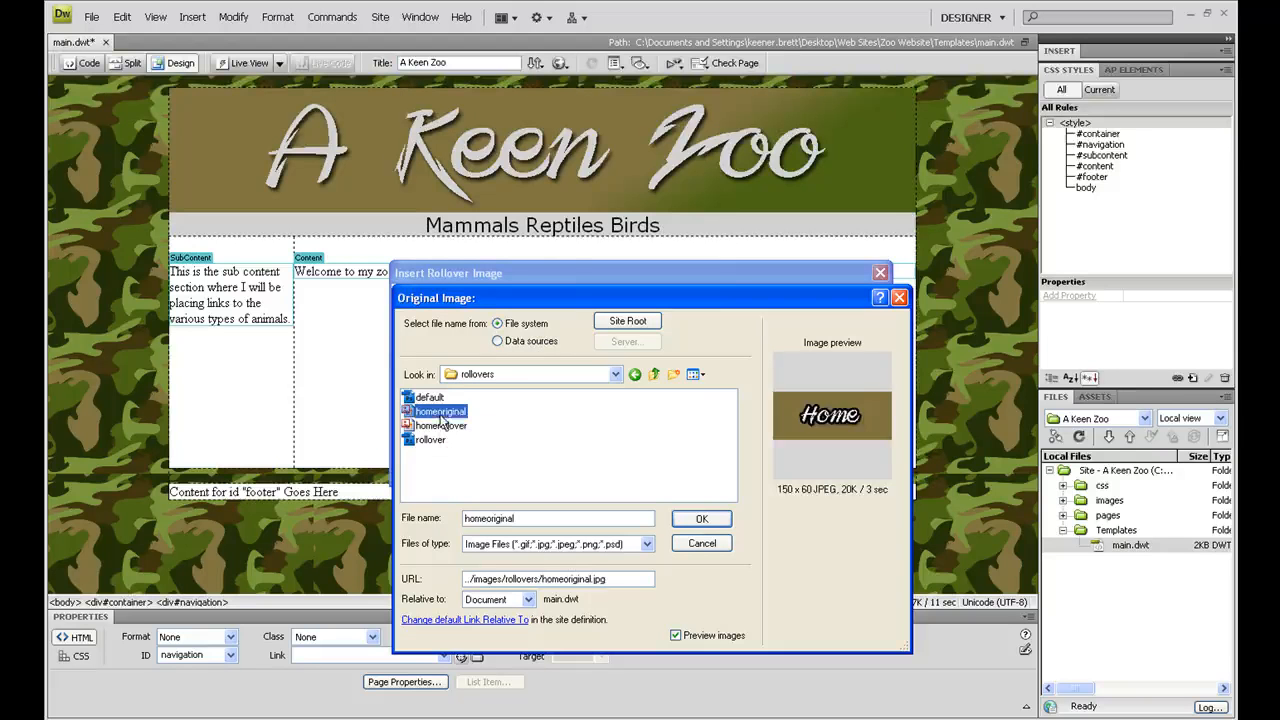
left_click(680, 518)
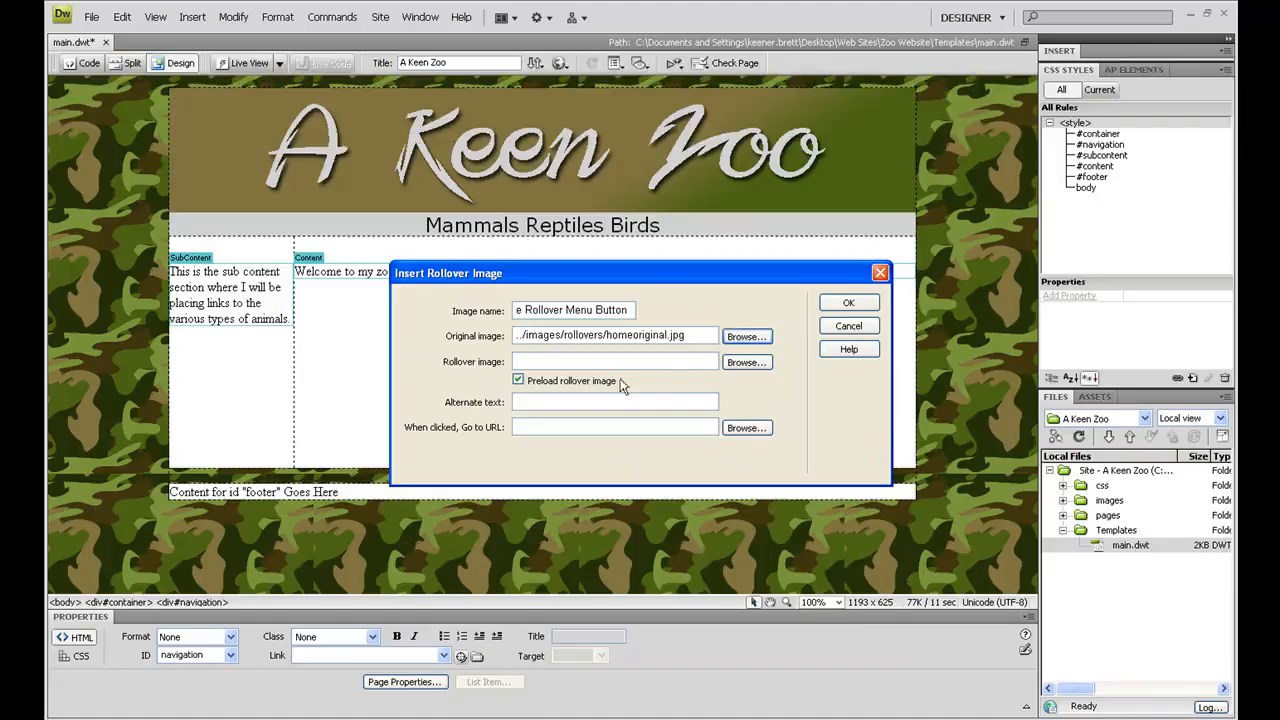
Step: Set homerollover.jpg as the rollover image, enter the alternate text "Home Link Button", and insert the rollover
left_click(750, 363)
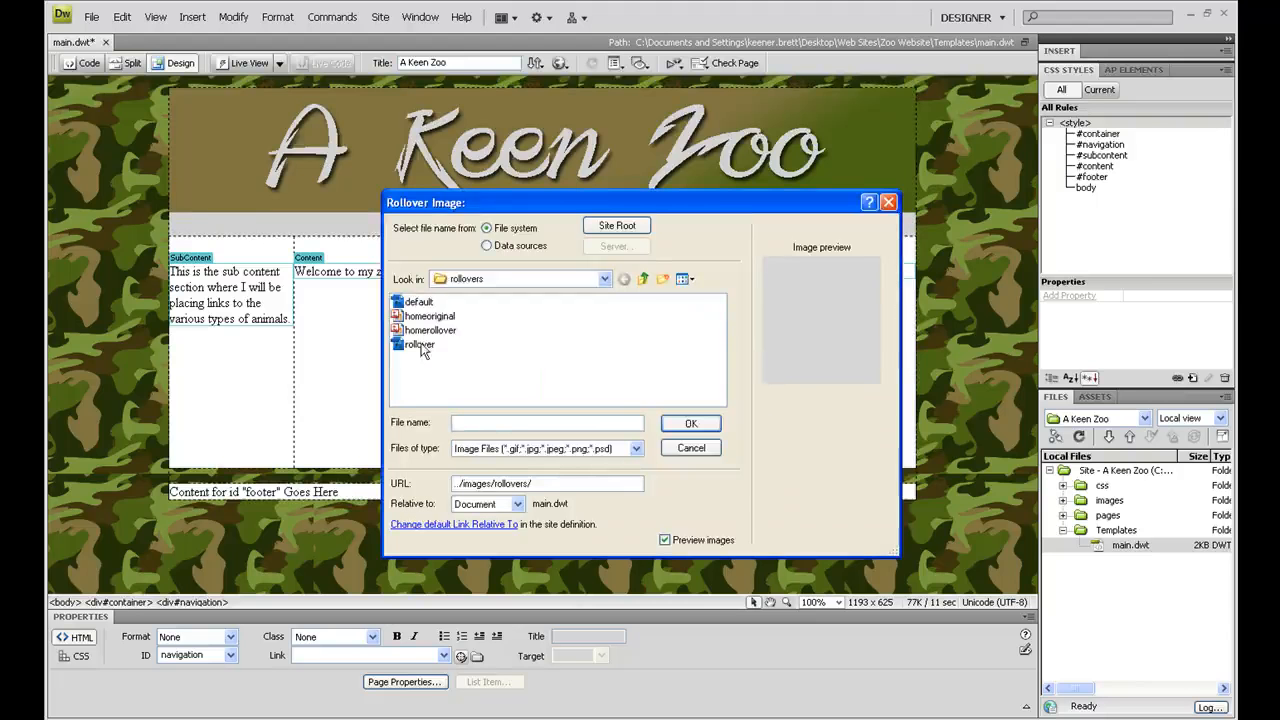
left_click(422, 331)
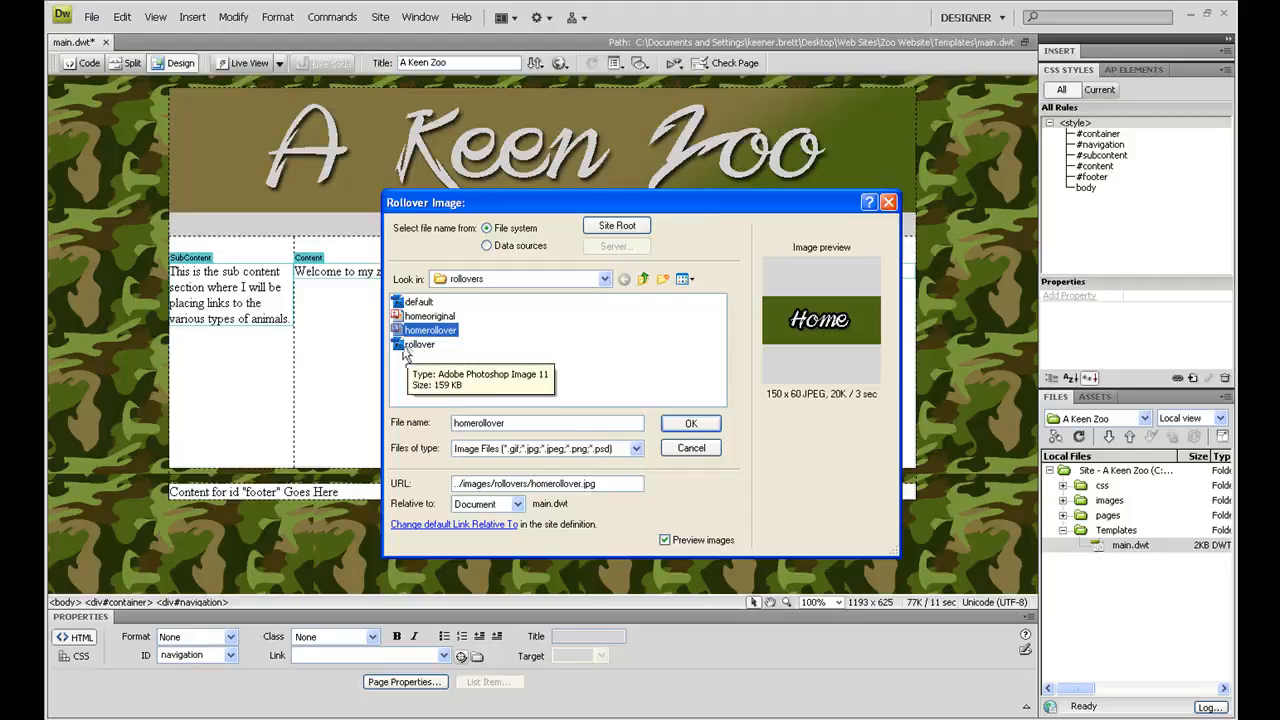
left_click(690, 423)
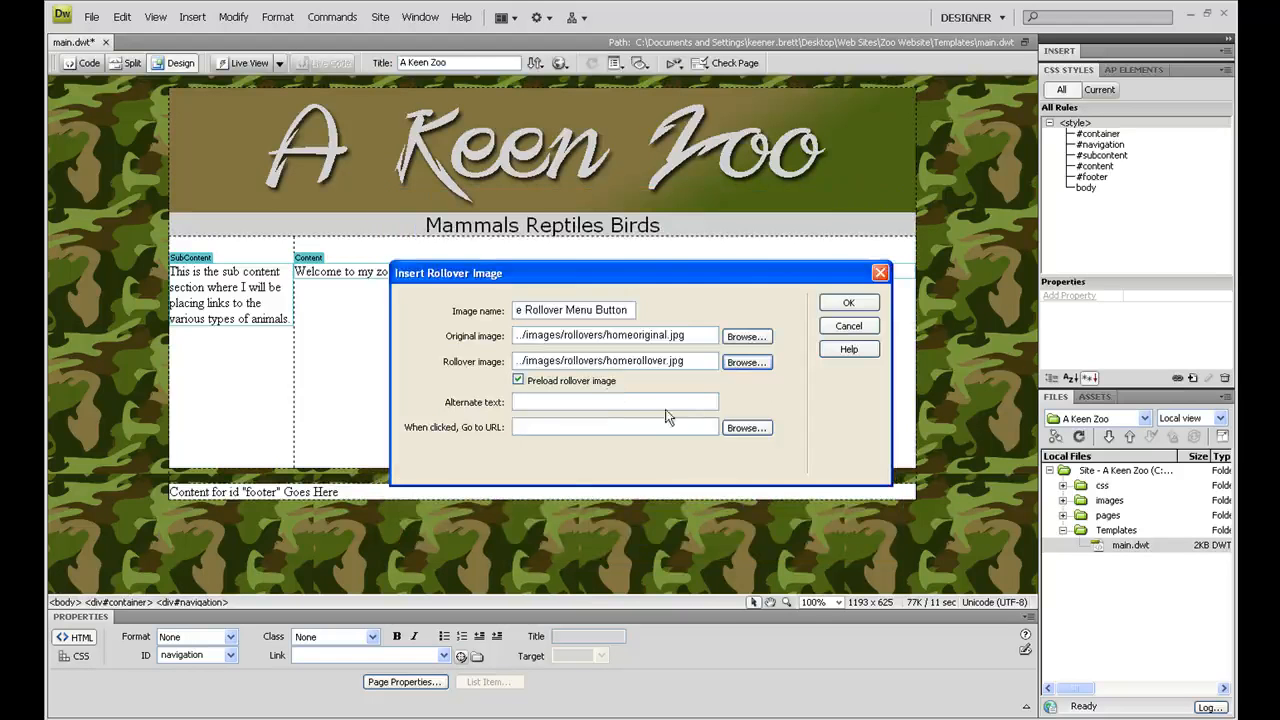
left_click(600, 400)
type("Home Link Button")
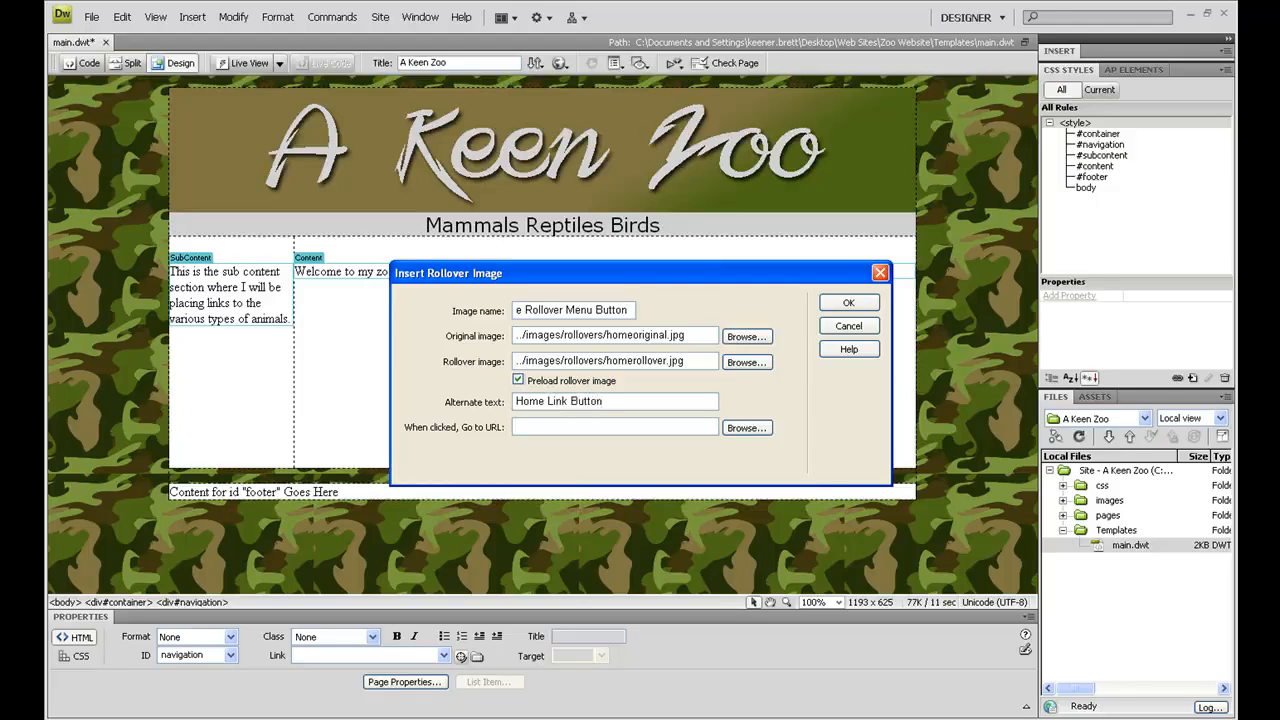
left_click(840, 306)
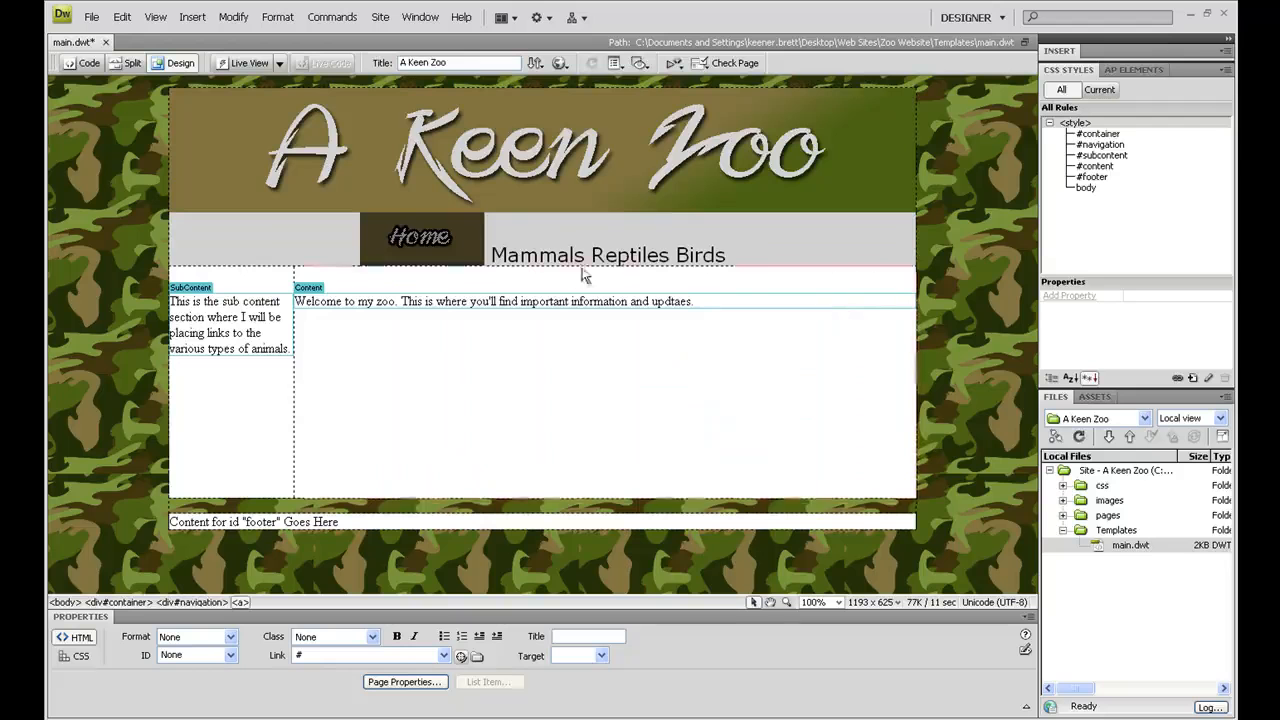
Step: Save the main.dwt template and preview the Home button's rollover effect in Live View
left_click(490, 256)
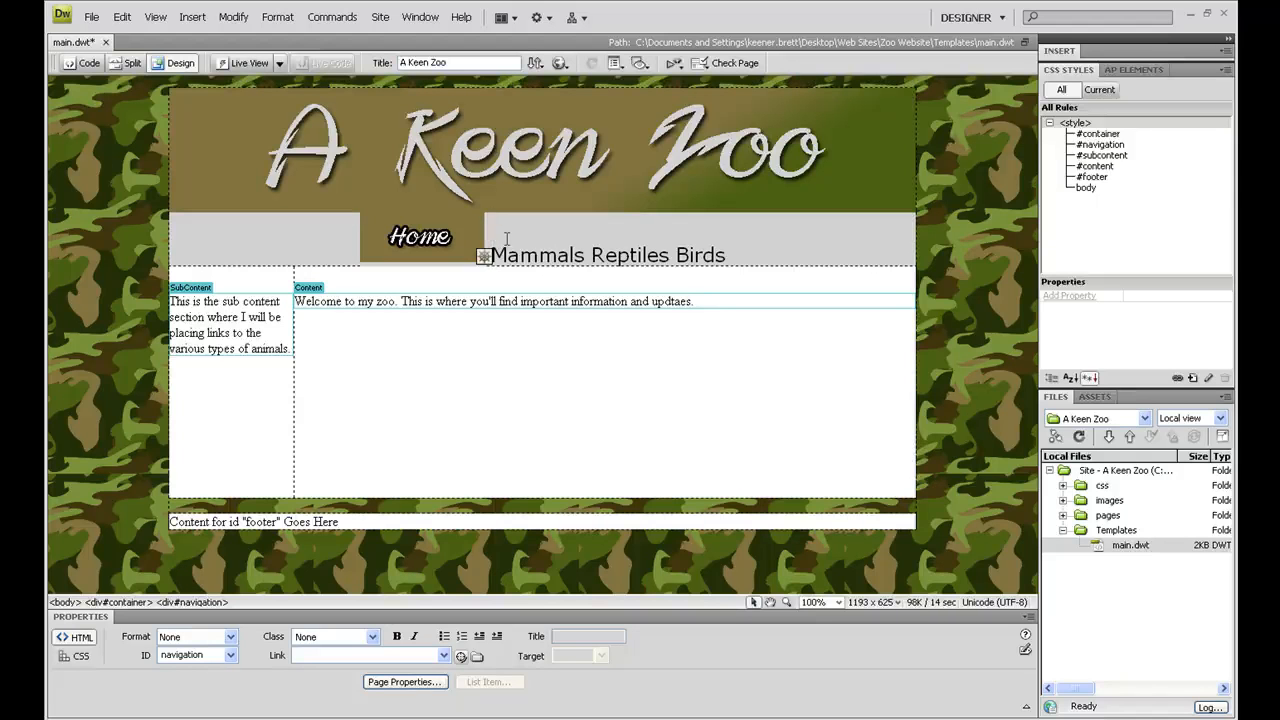
left_click(90, 18)
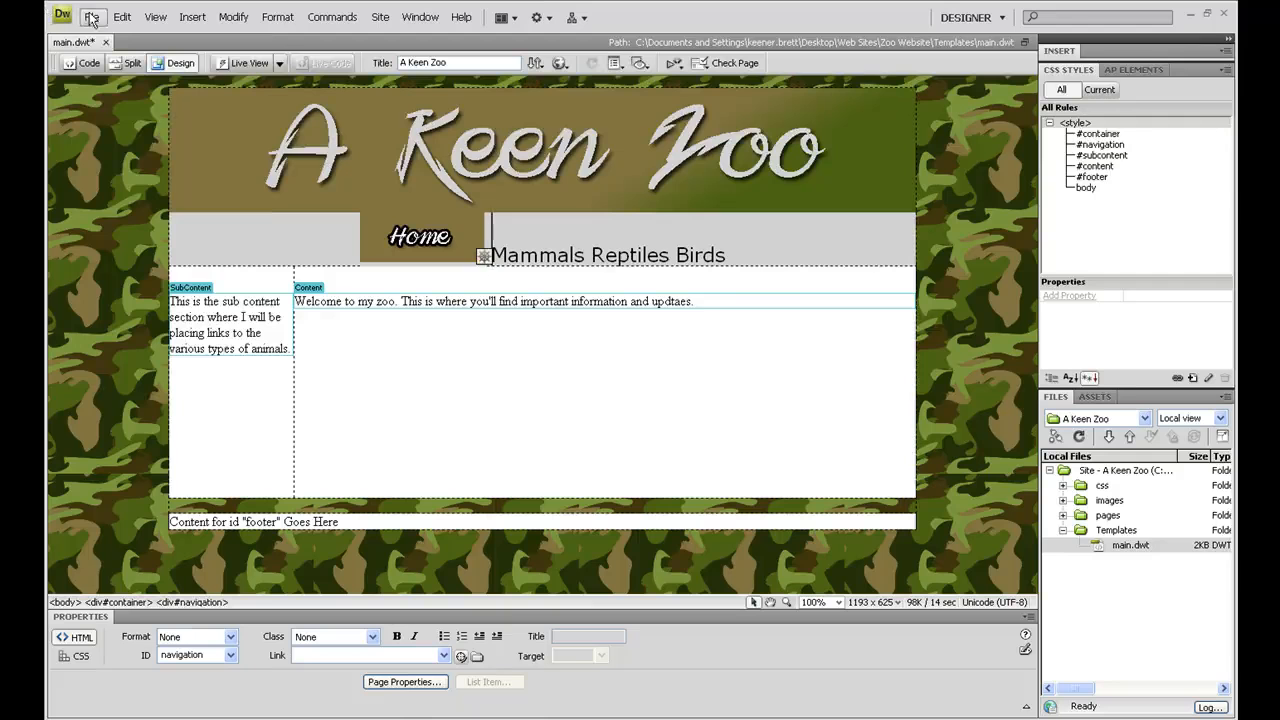
left_click(108, 162)
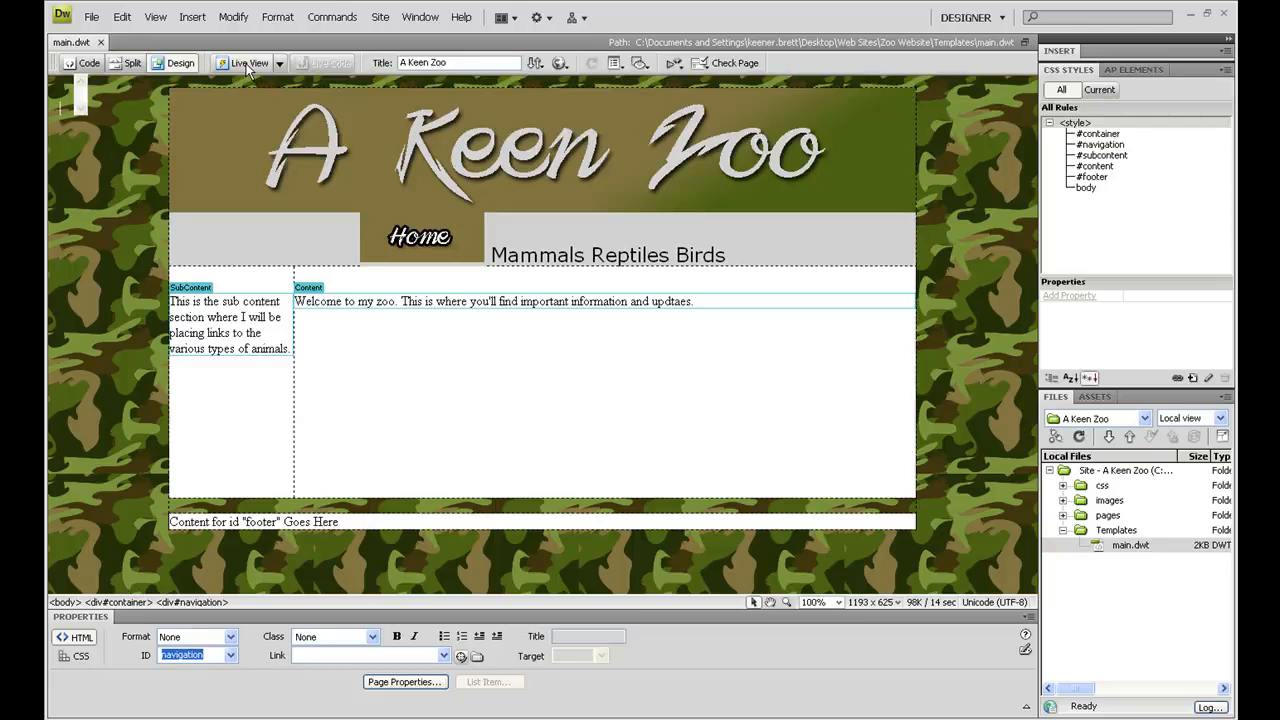
left_click(247, 67)
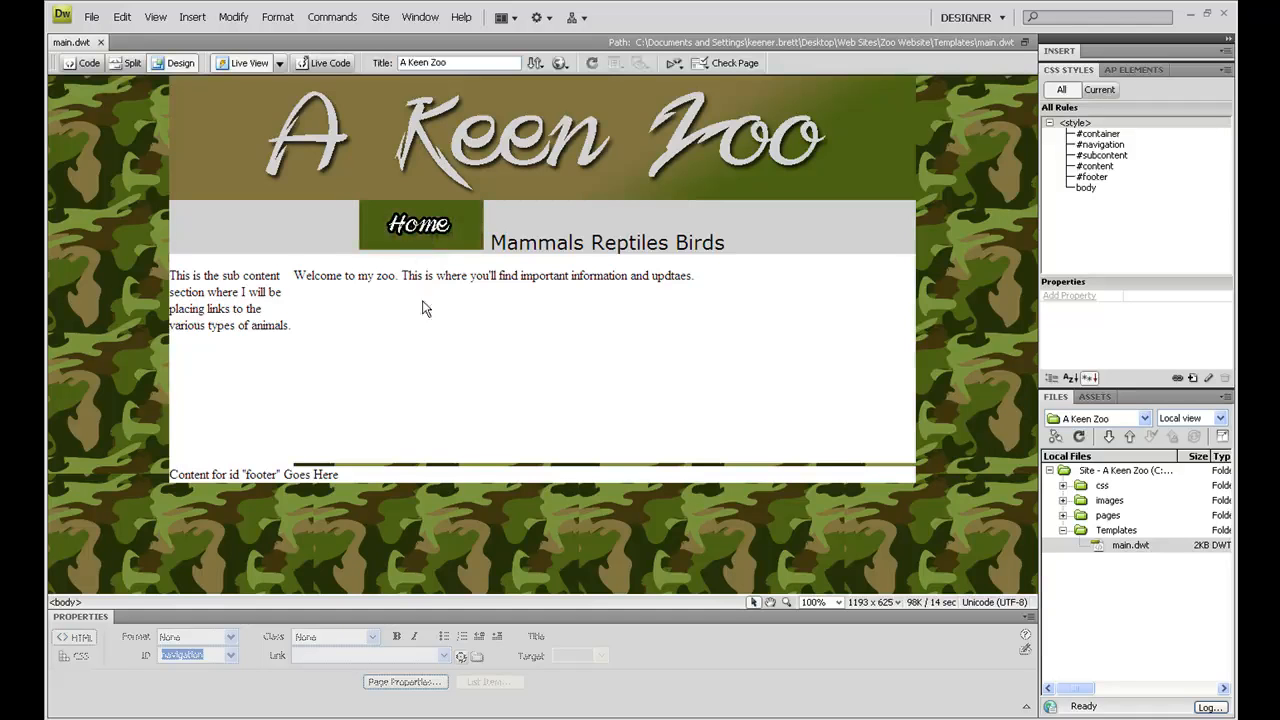
left_click(246, 64)
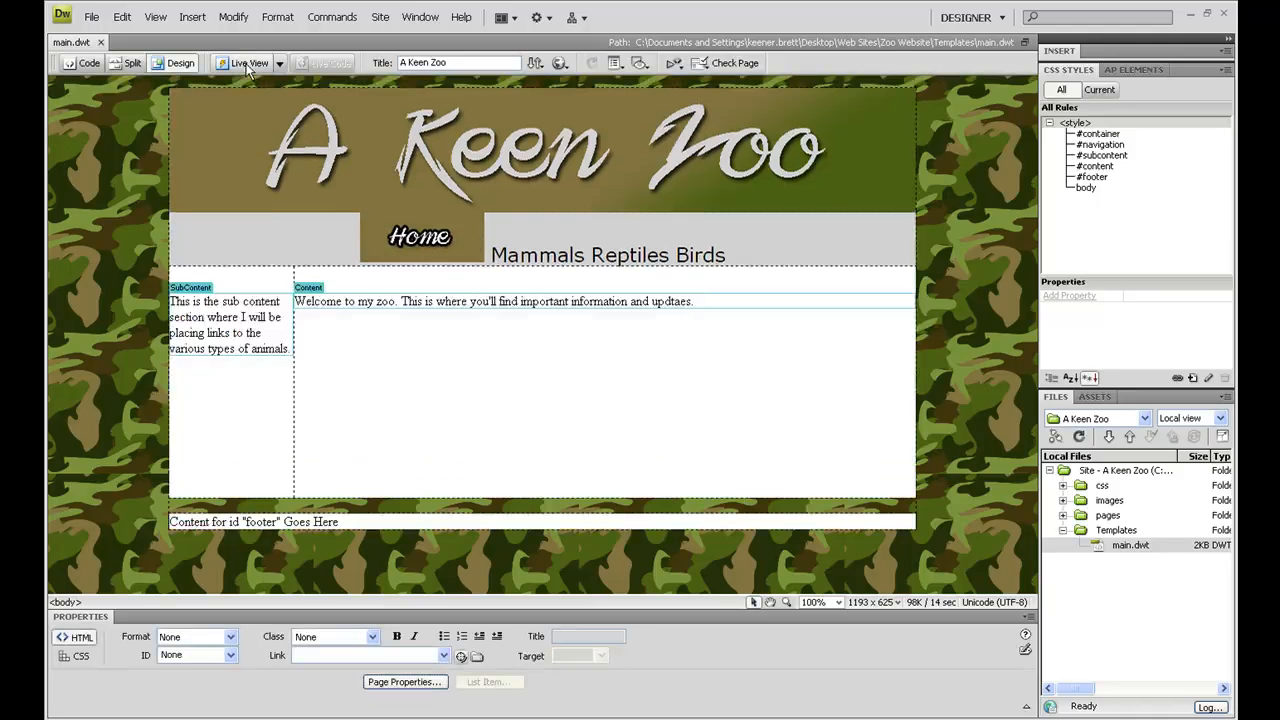
left_click(408, 259)
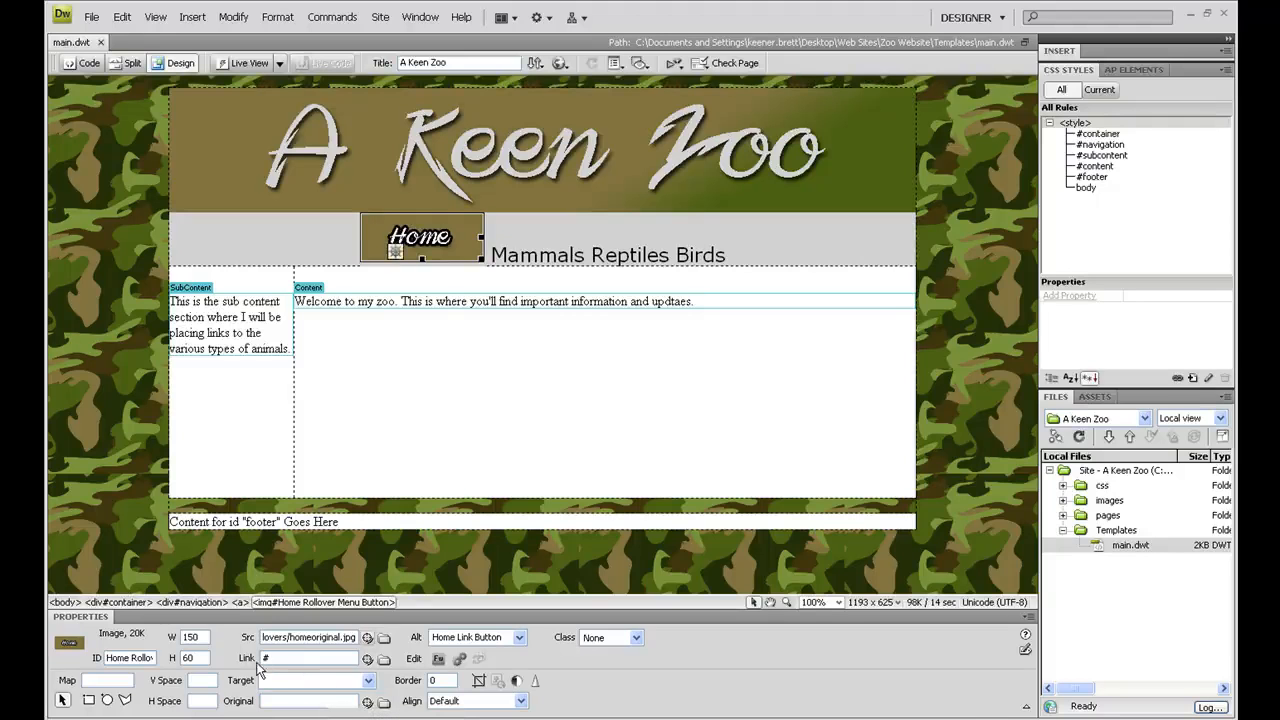
left_click(268, 658)
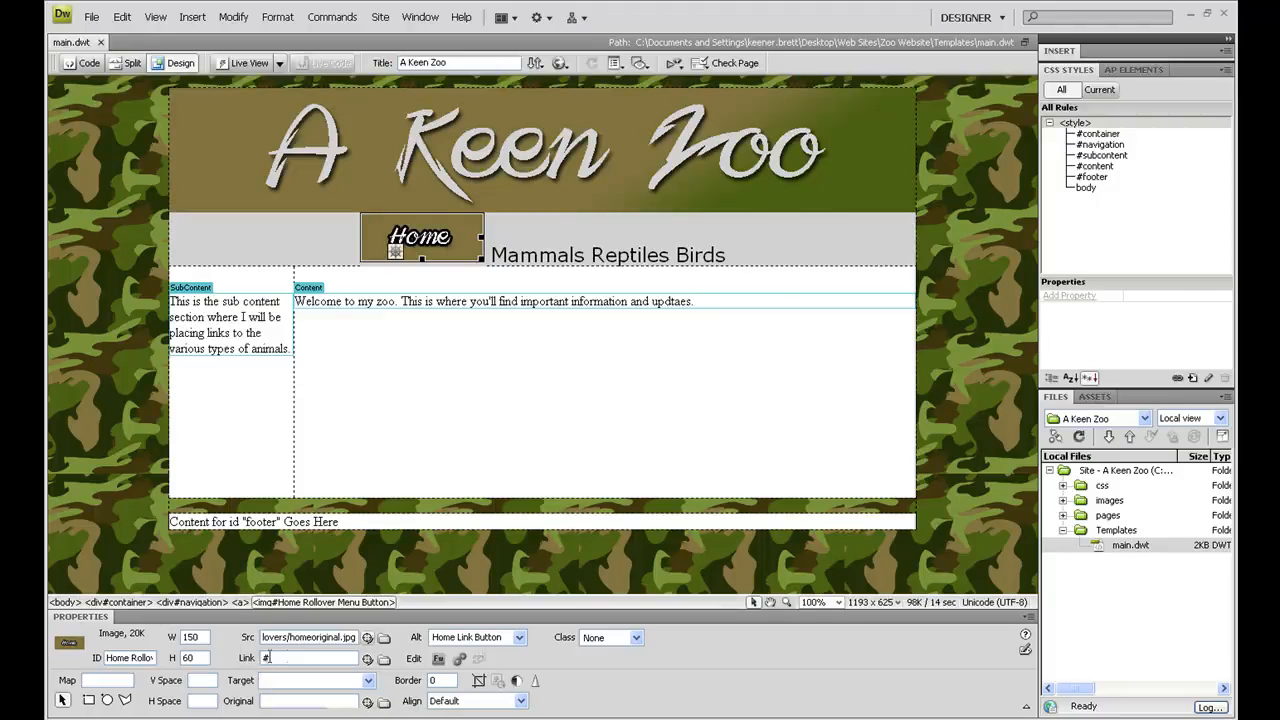
left_click(384, 662)
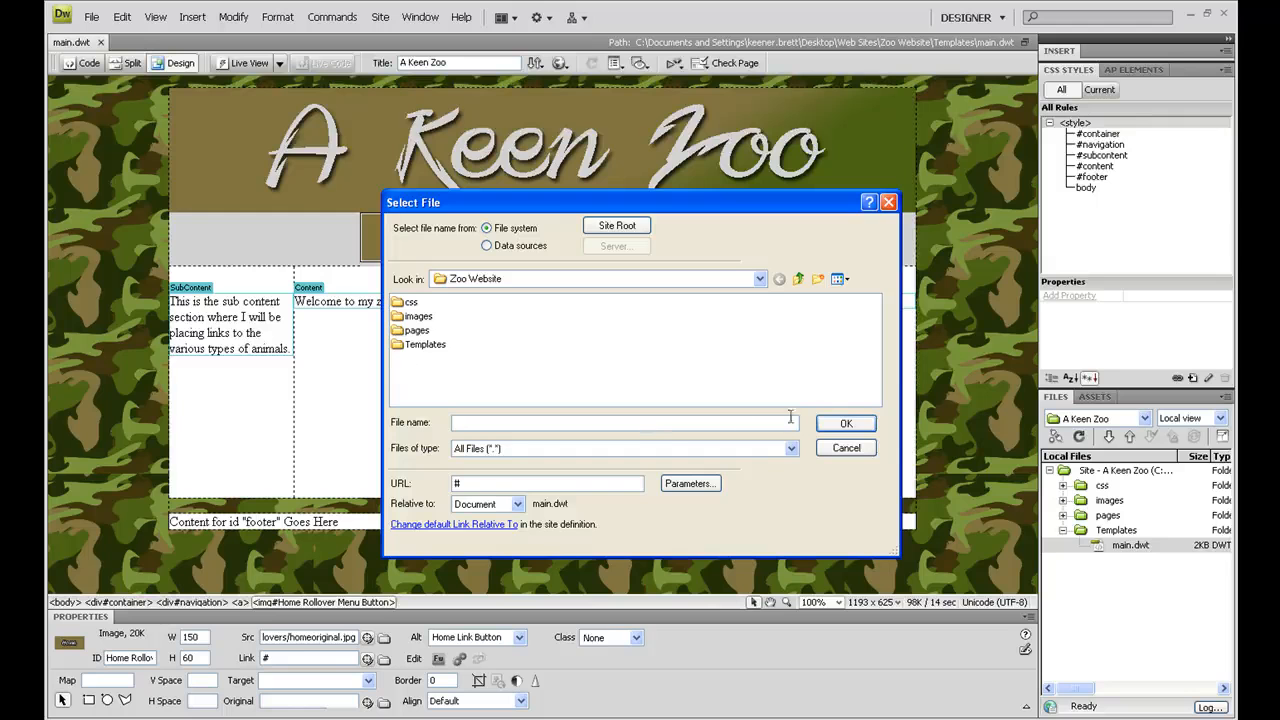
left_click(846, 448)
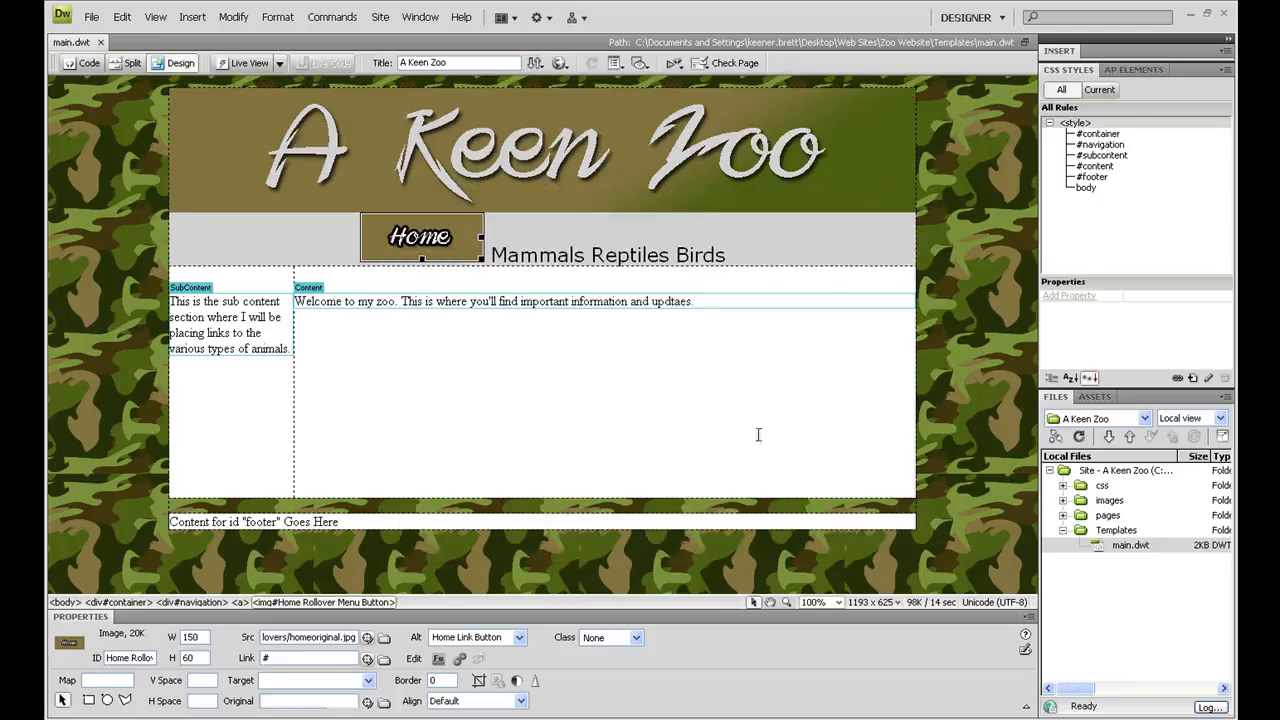
Step: Edit the #navigation CSS rule to have separate padding values, with 3 px at the top and 3 px at the bottom
left_click(343, 250)
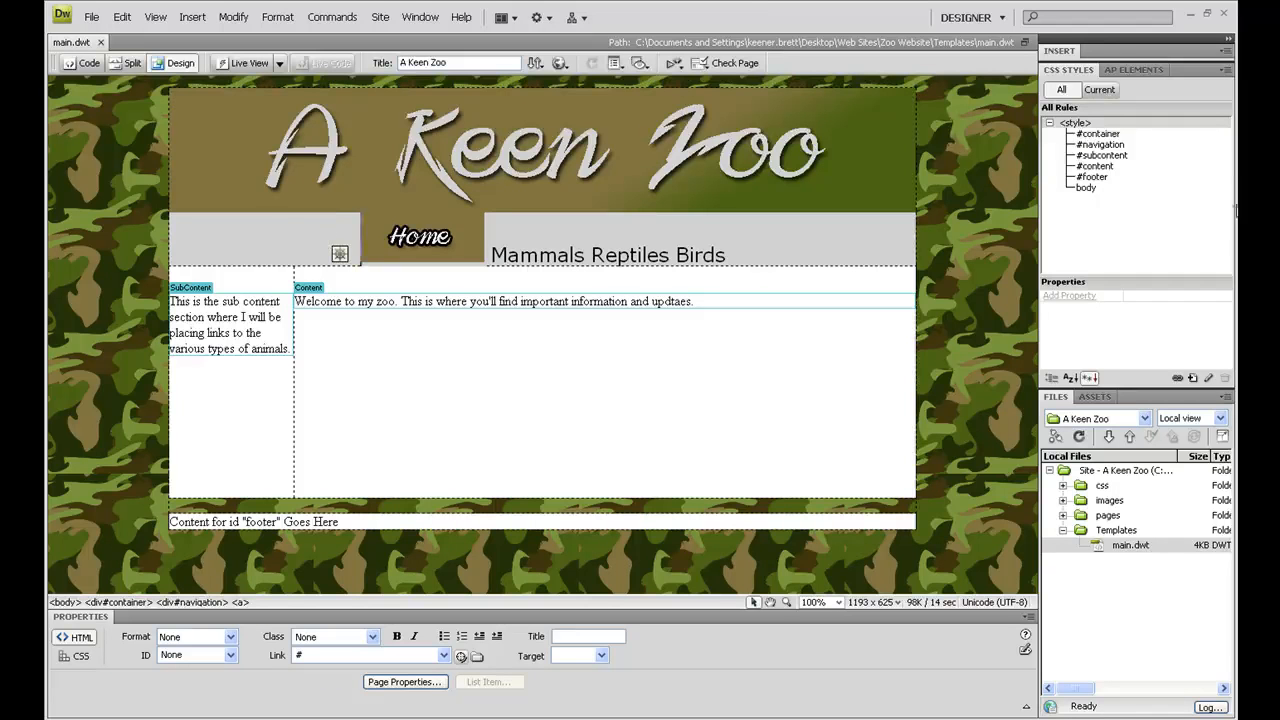
left_click(1107, 149)
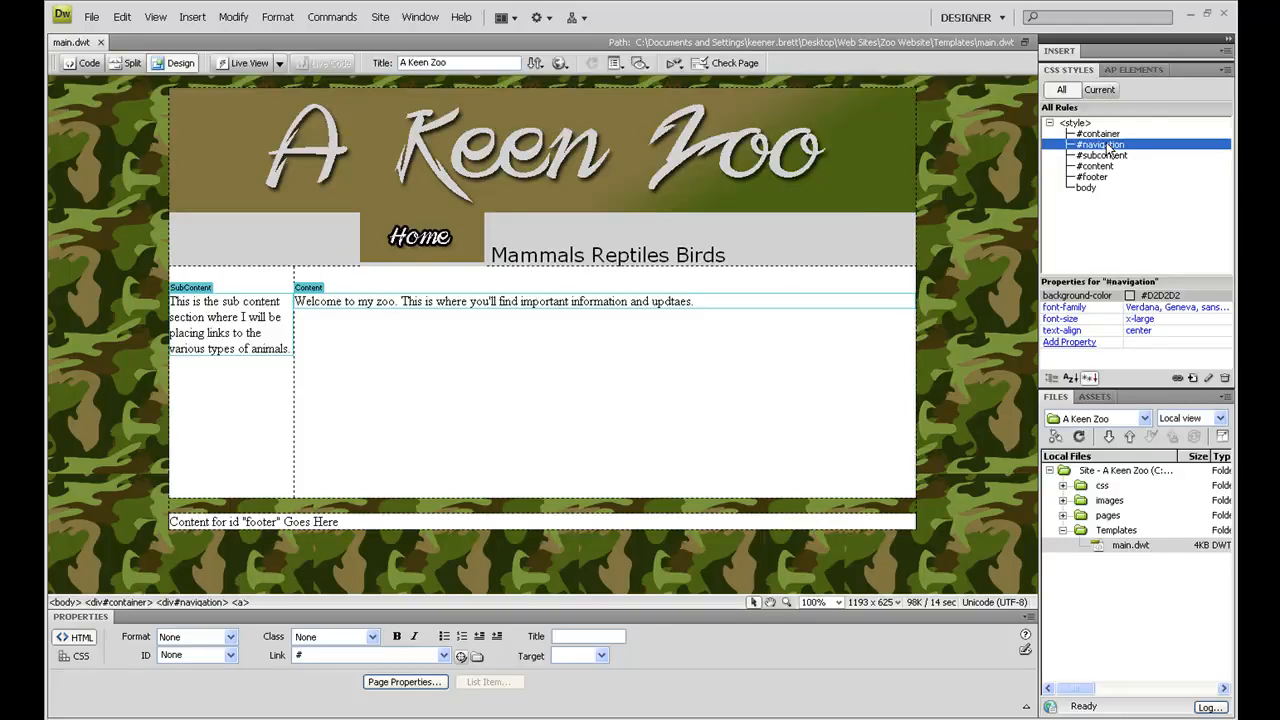
double_click(1107, 149)
left_click_drag(651, 226, 752, 276)
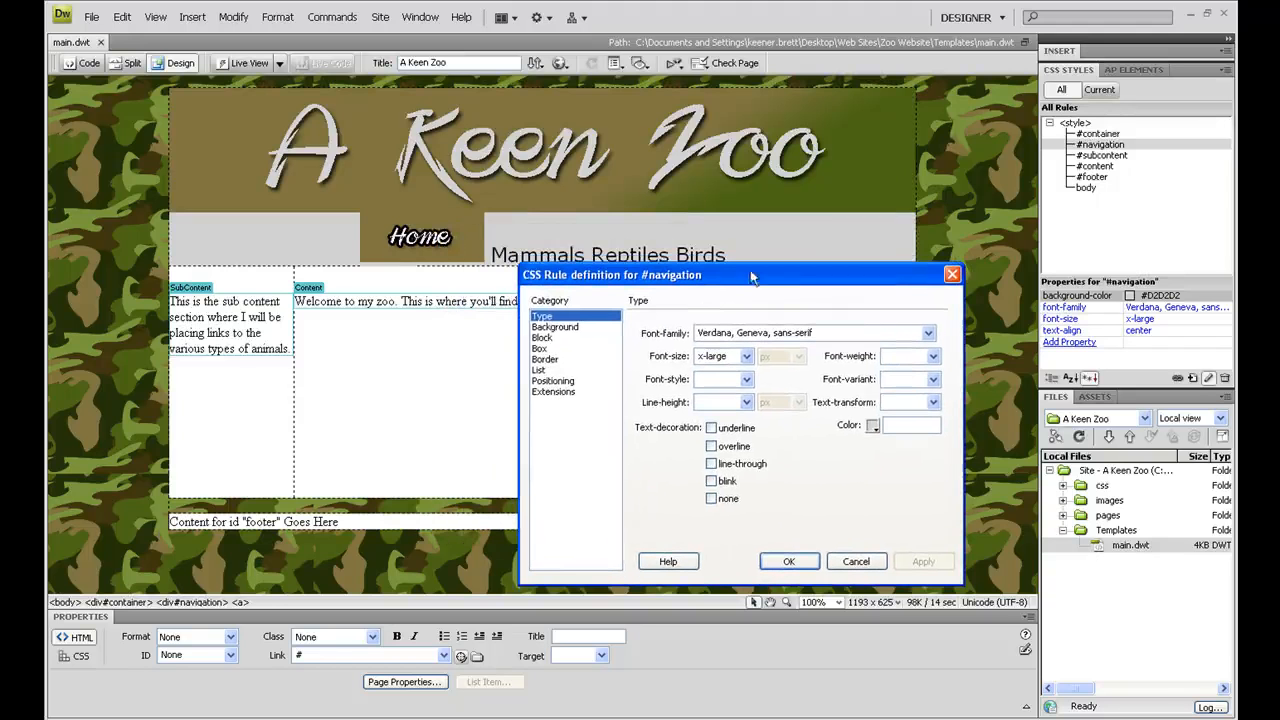
left_click(540, 348)
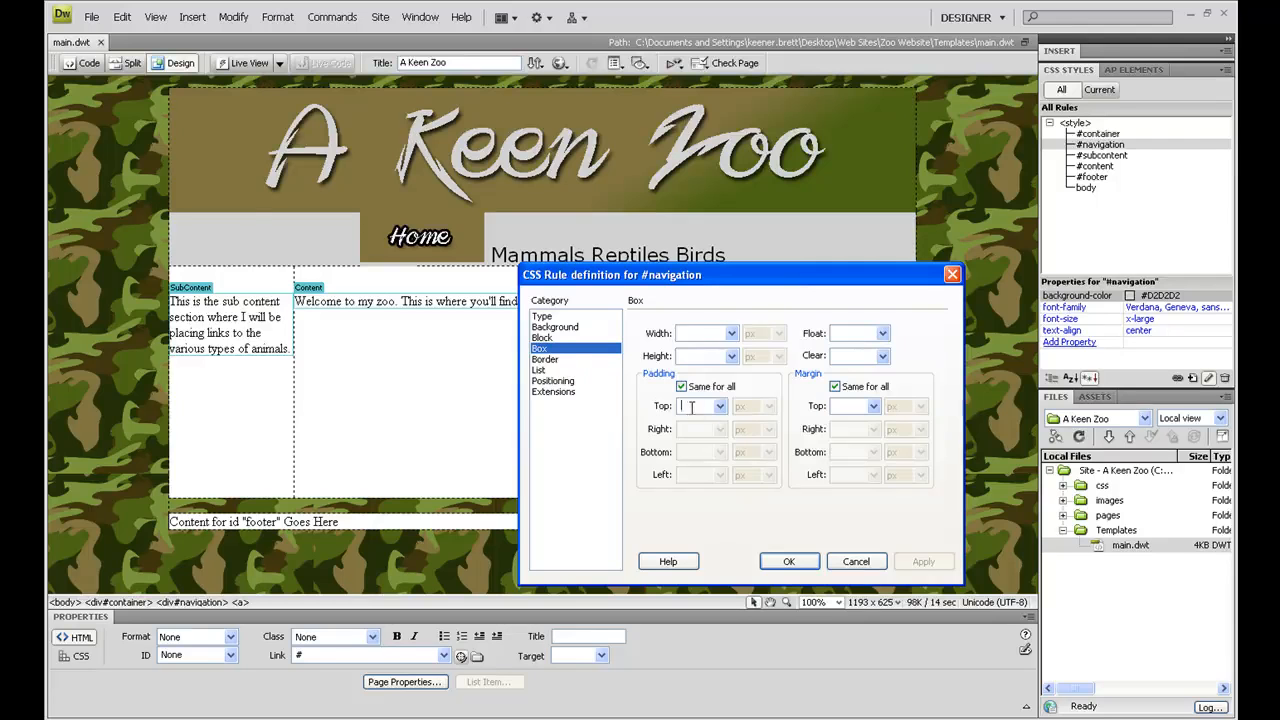
left_click(681, 386)
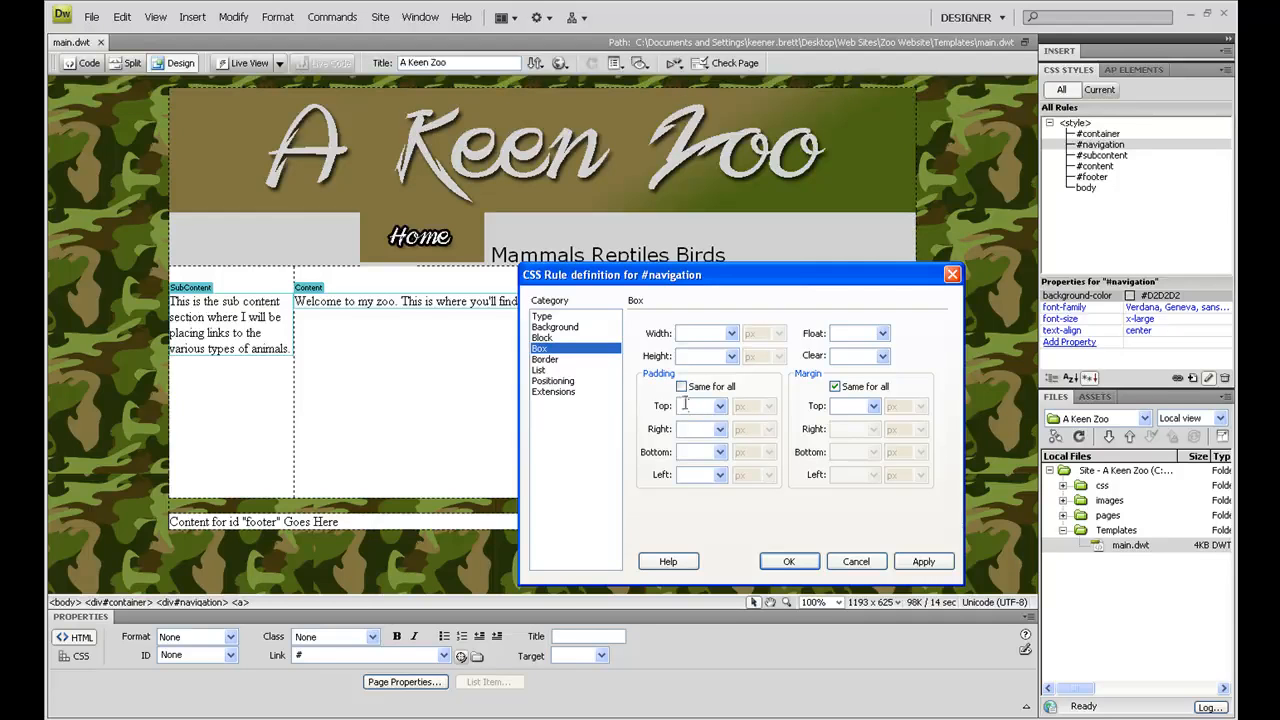
type("3")
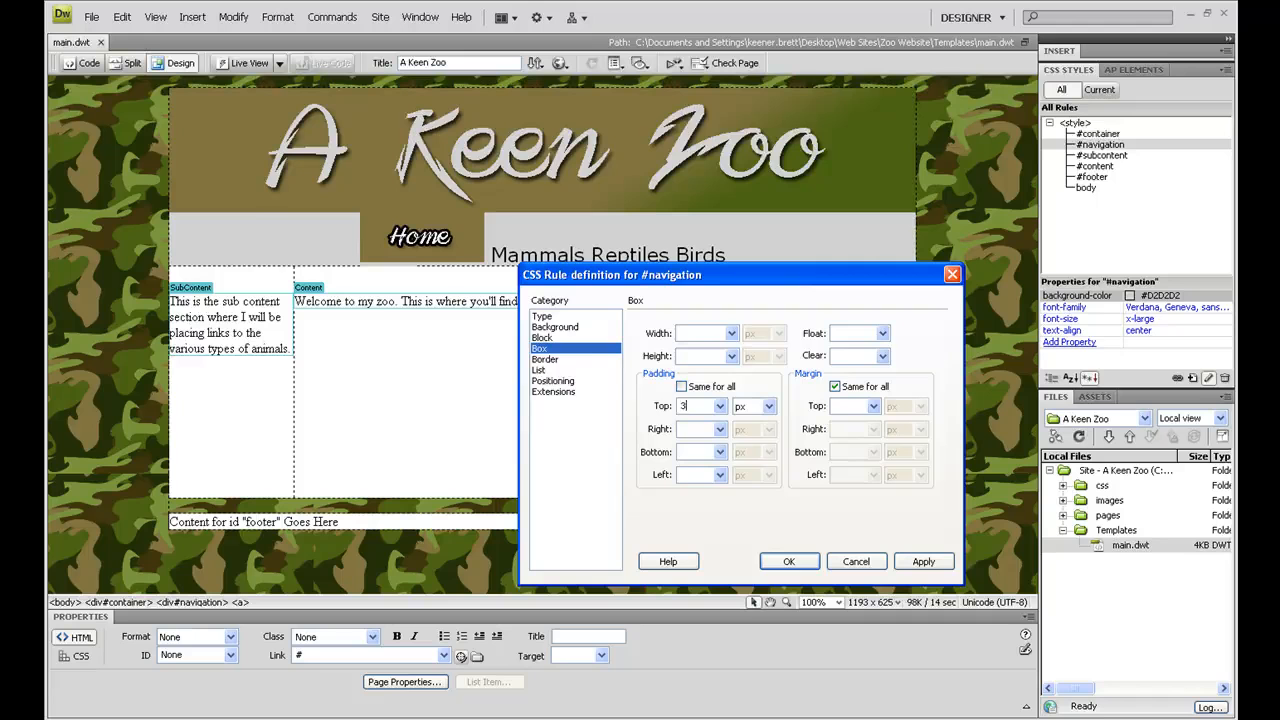
type("3")
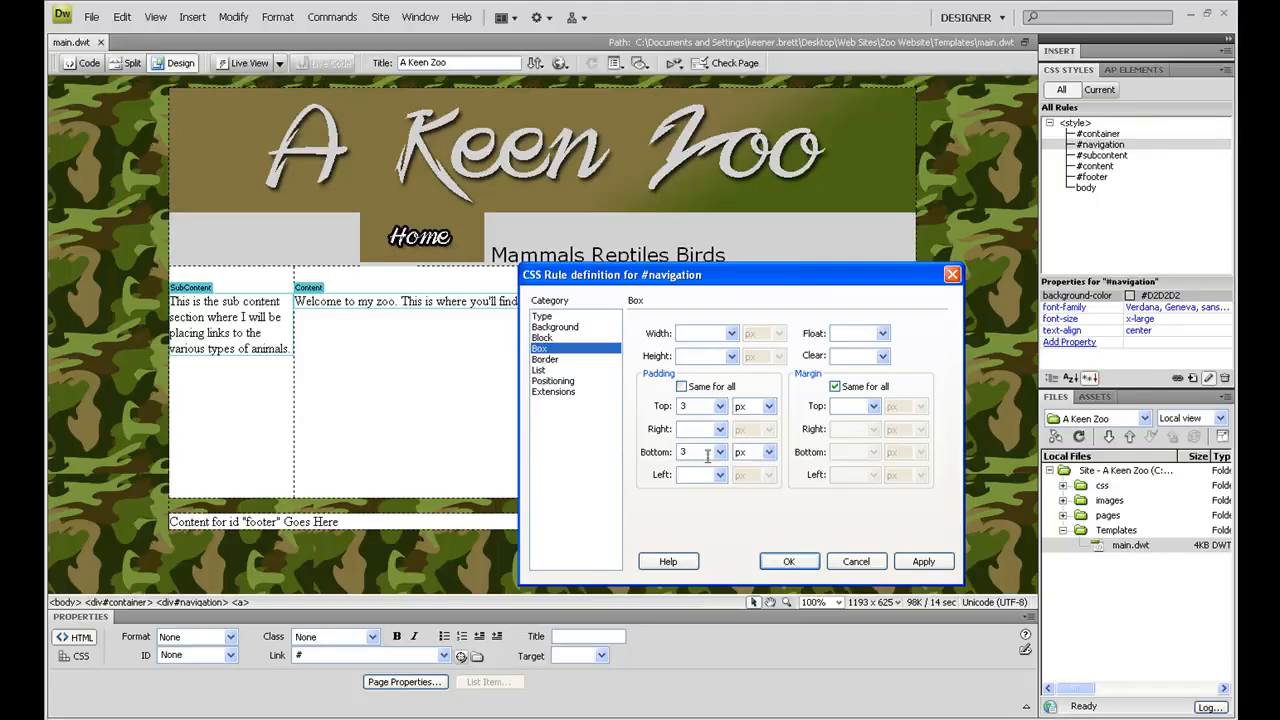
left_click(792, 563)
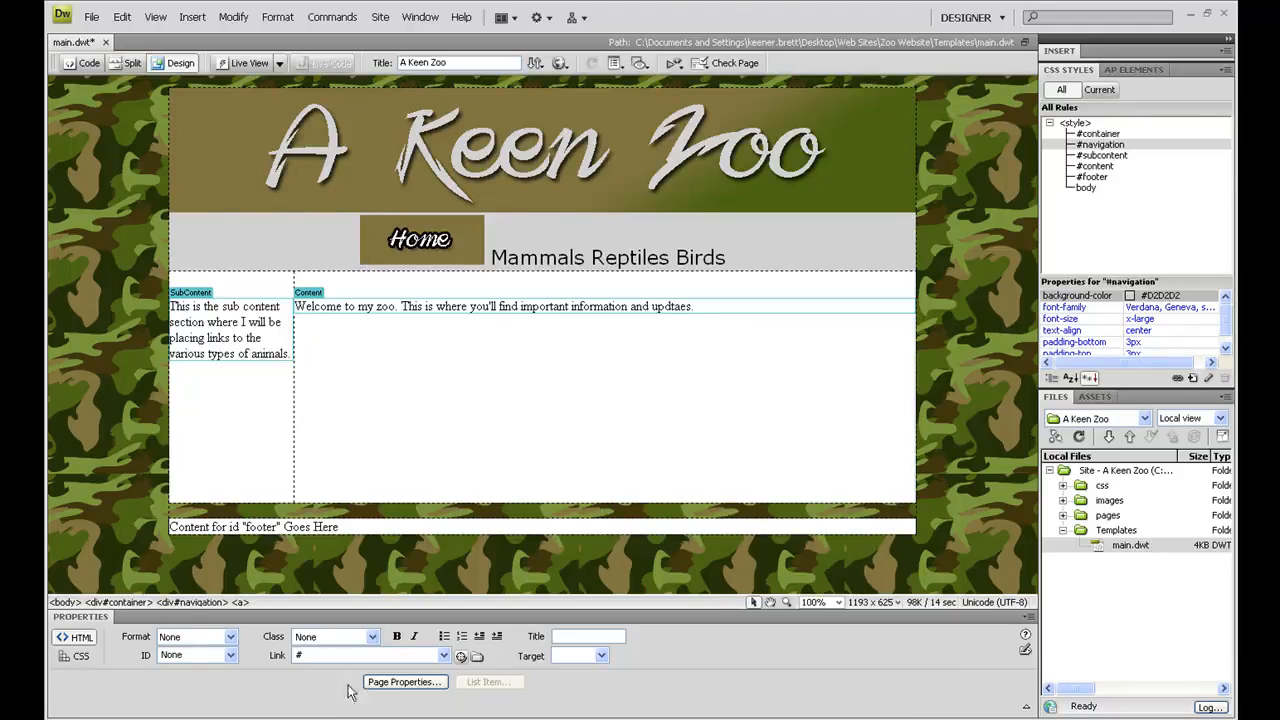
Step: Switch to Photoshop and change the text on the brown default.psd button from Home to "Mammals"
left_click(452, 718)
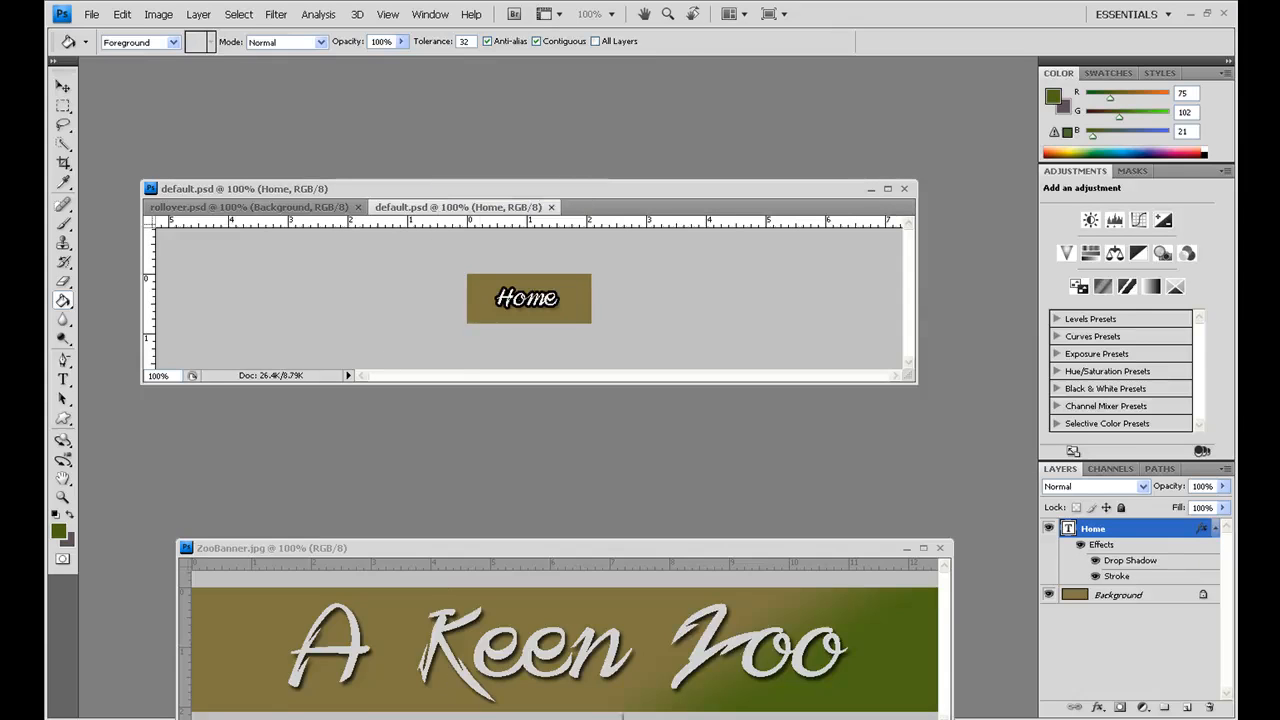
left_click(452, 718)
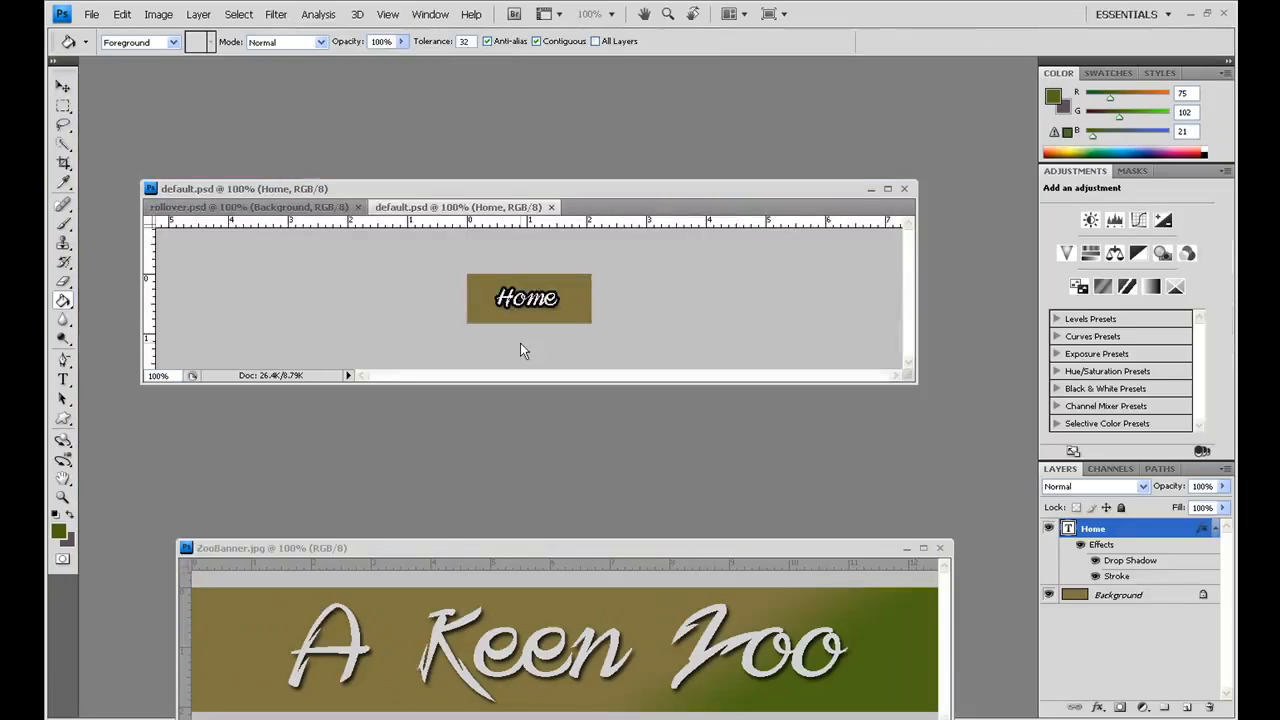
left_click(60, 382)
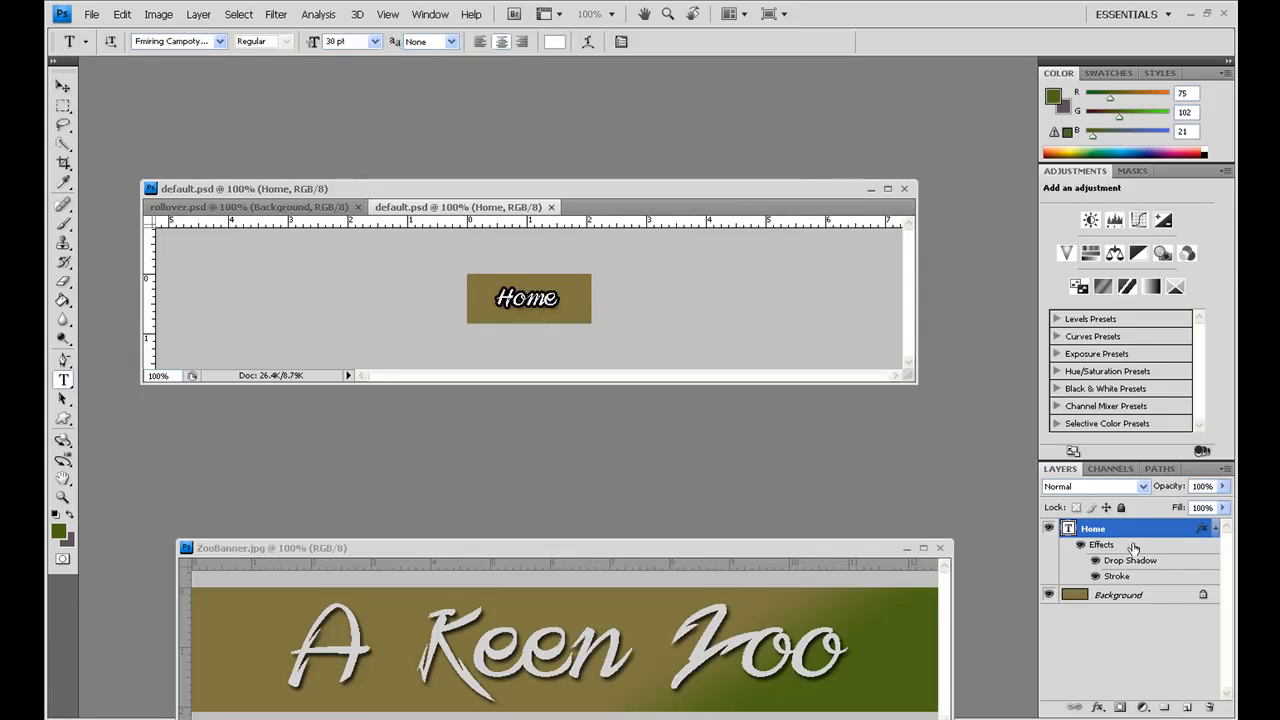
left_click(530, 295)
left_click(557, 298)
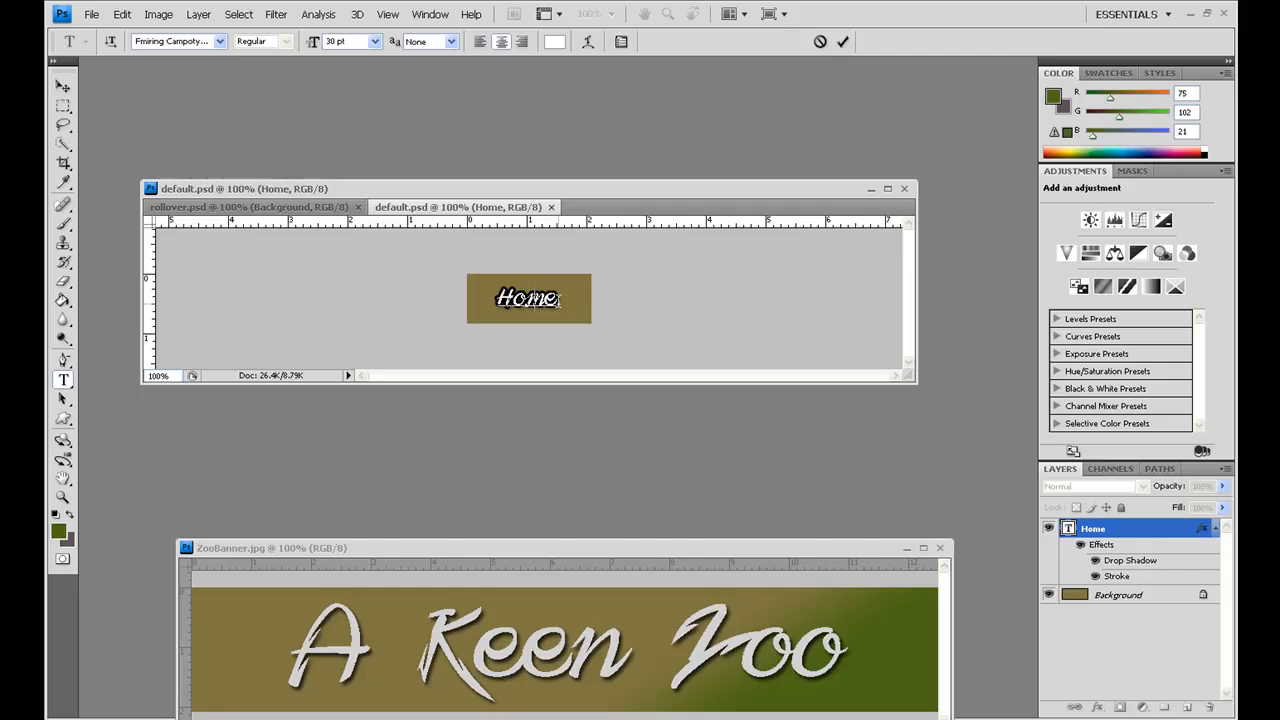
type("M")
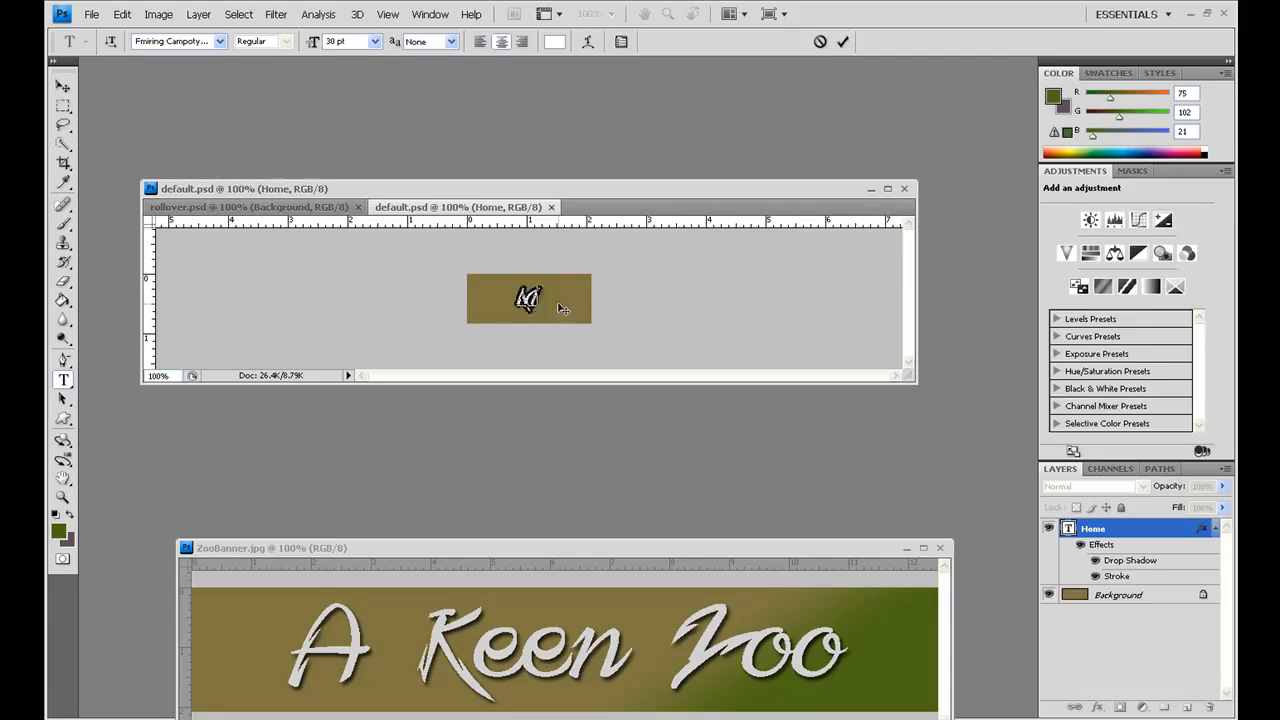
type("ammals")
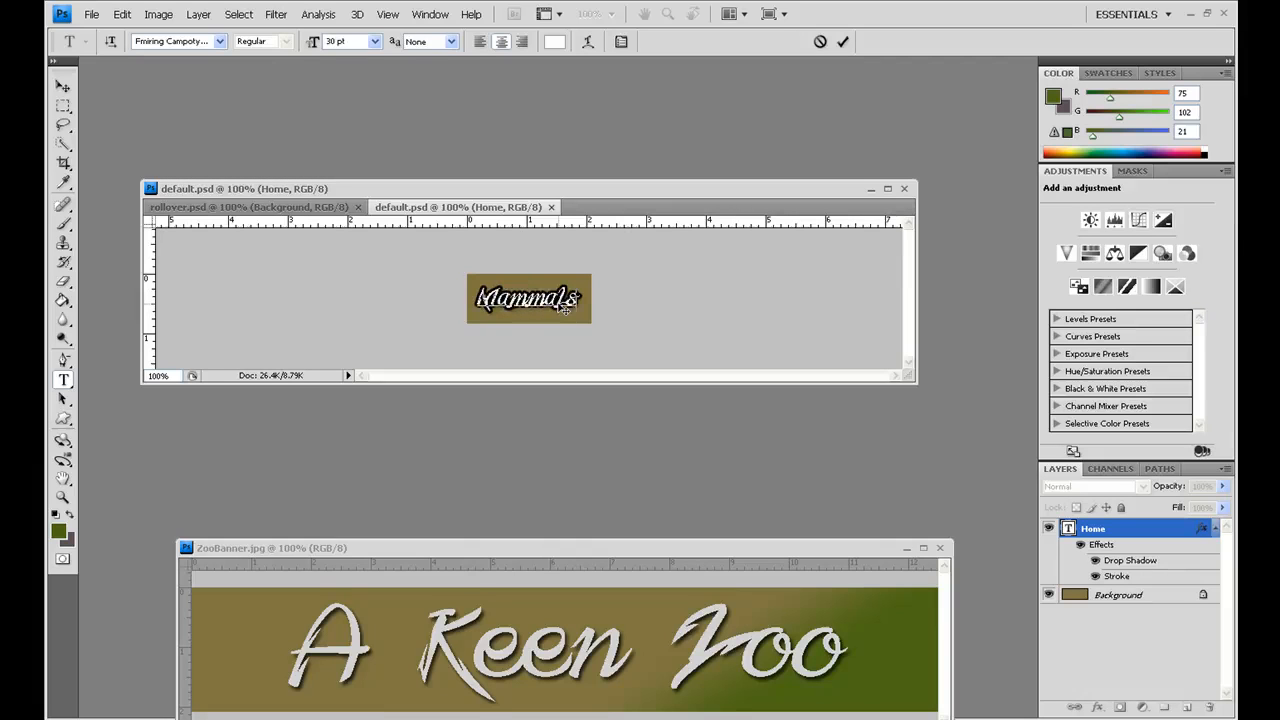
left_click(59, 87)
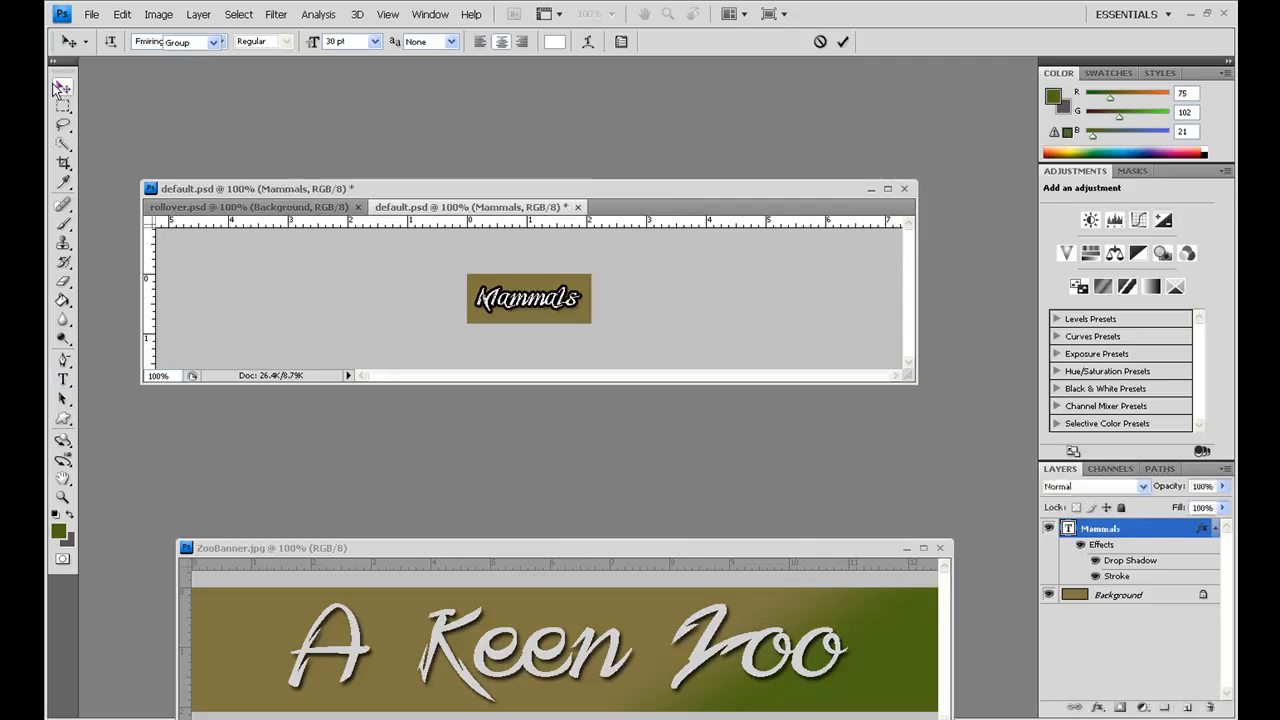
Step: Save a JPEG copy of the brown Mammals button as mammalsoriginal.jpg in the rollovers folder at quality 12 (Maximum)
left_click(92, 15)
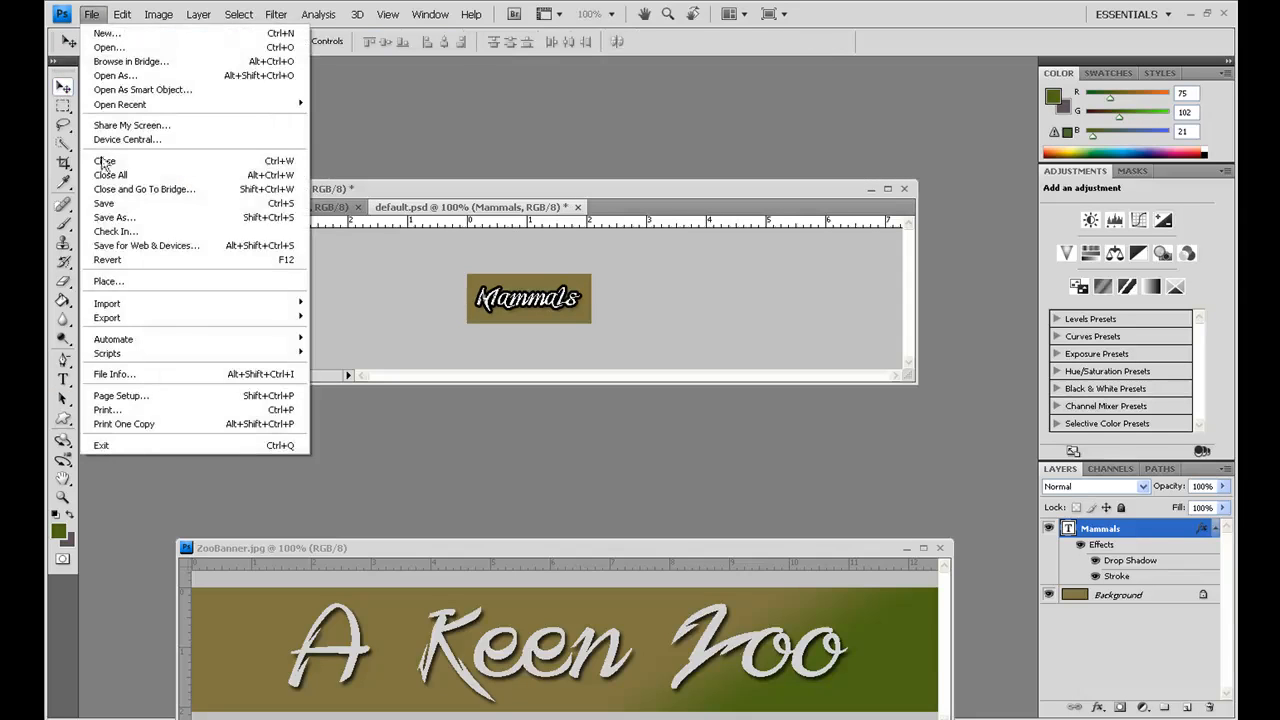
left_click(105, 218)
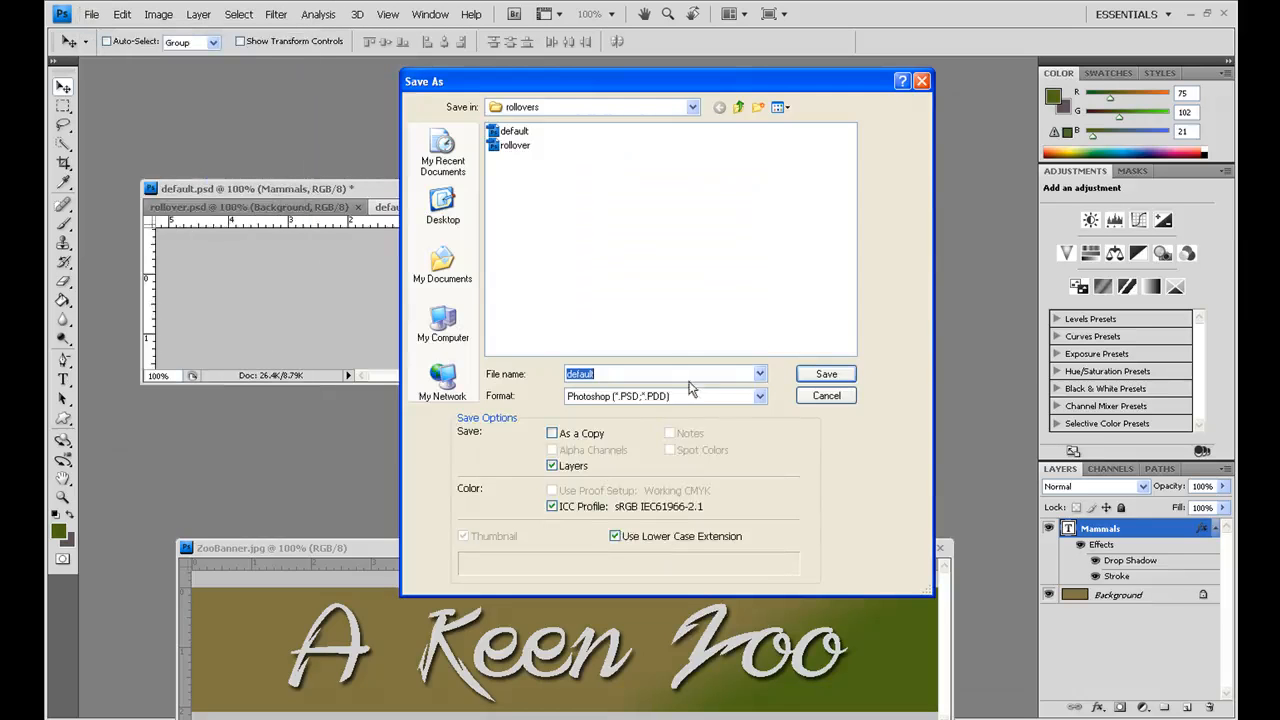
left_click(760, 396)
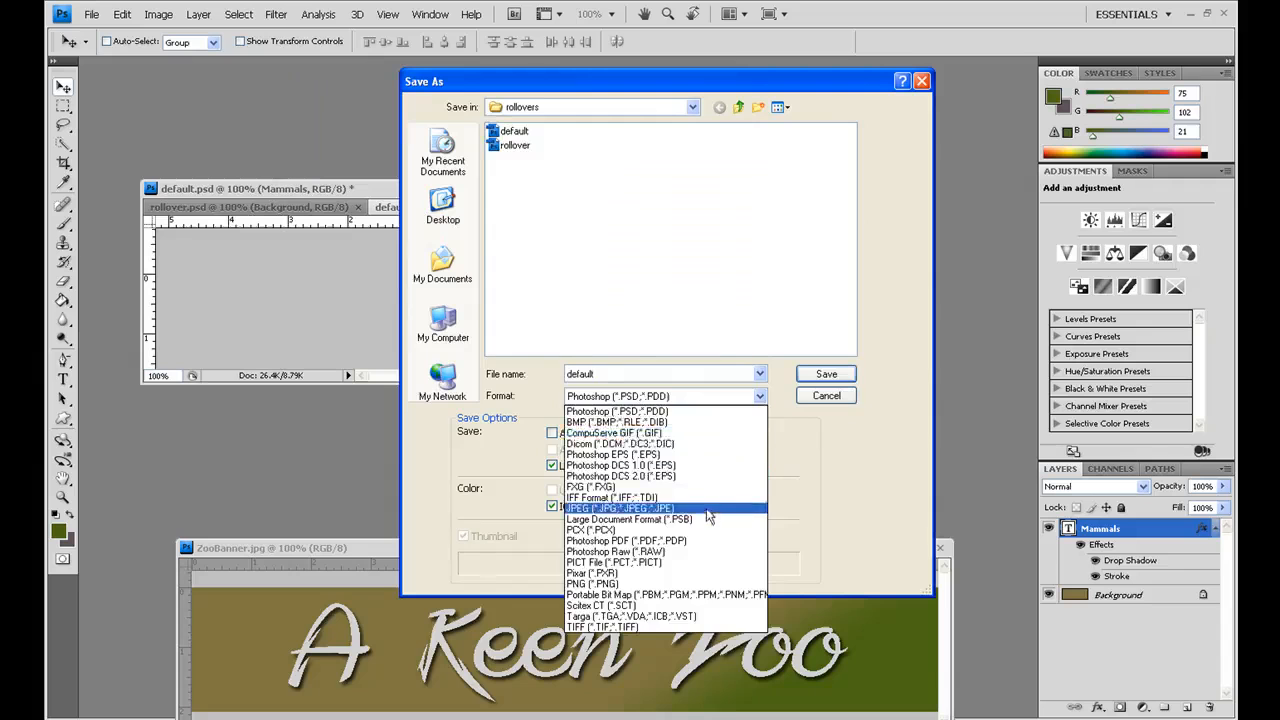
left_click(702, 508)
double_click(592, 376)
left_click(594, 376)
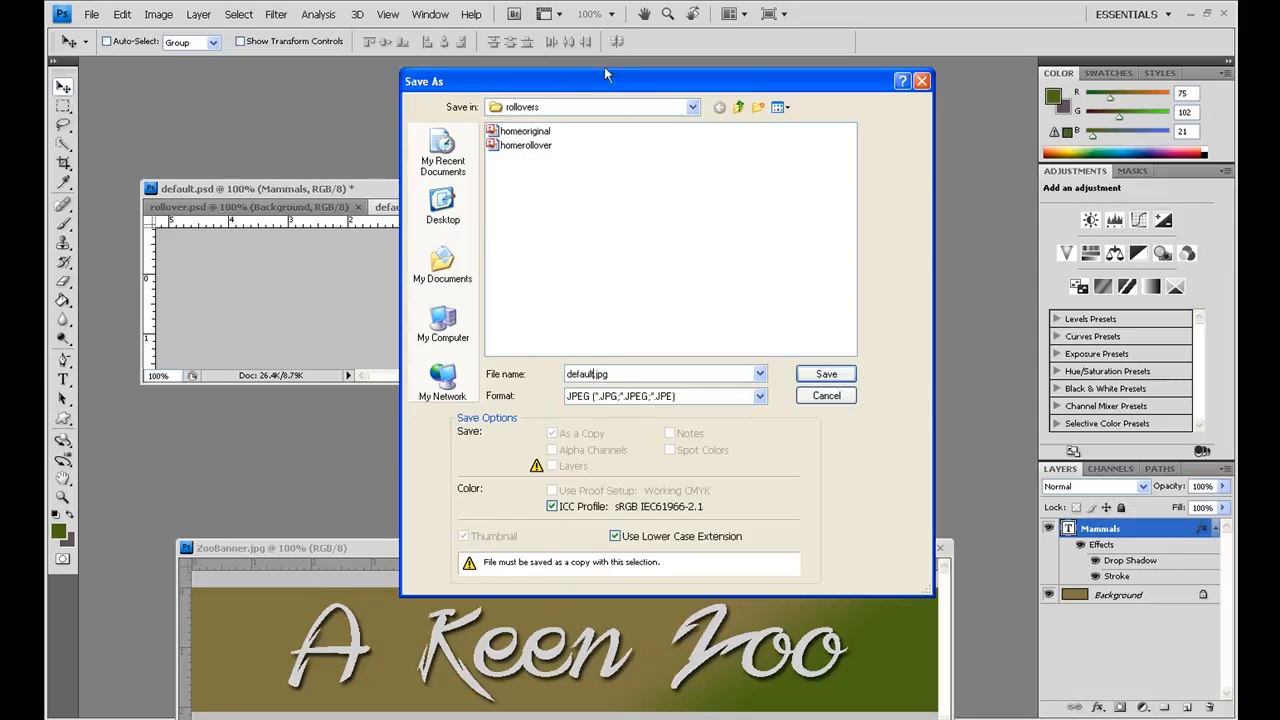
left_click_drag(596, 82, 739, 84)
key("BackSpace")
key("BackSpace")
key("BackSpace")
type("mammals")
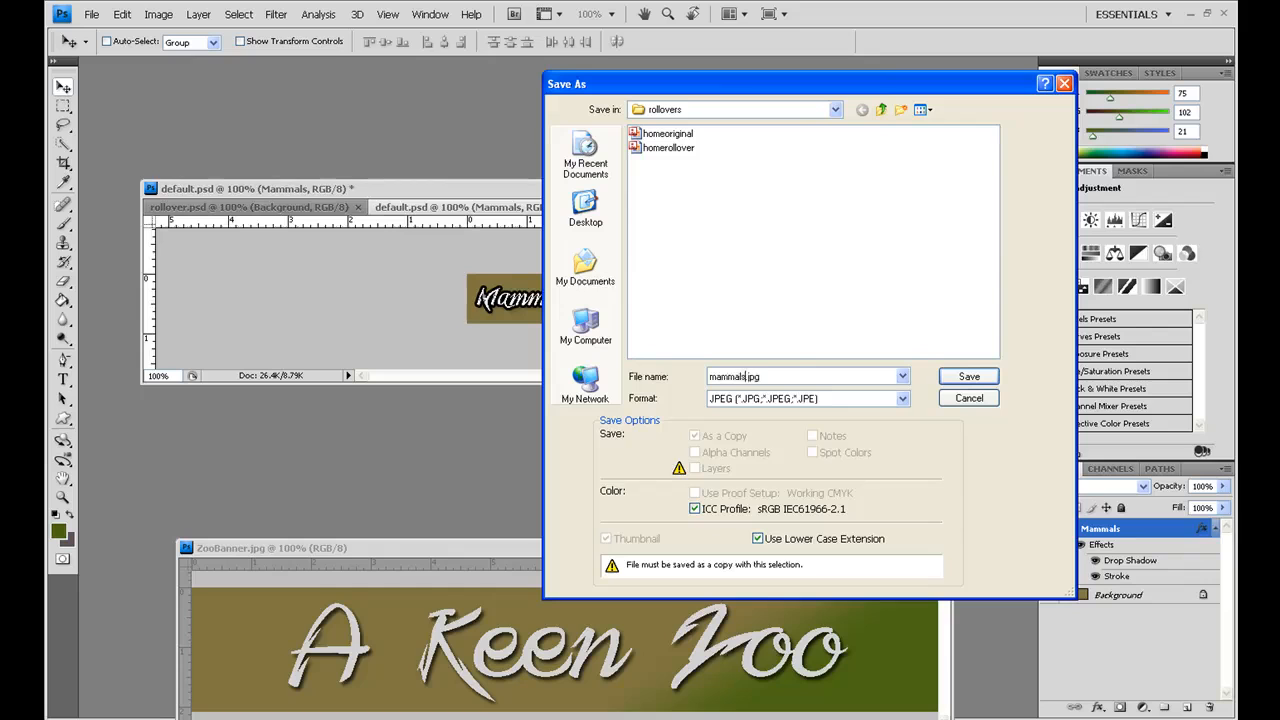
type("original")
left_click(968, 379)
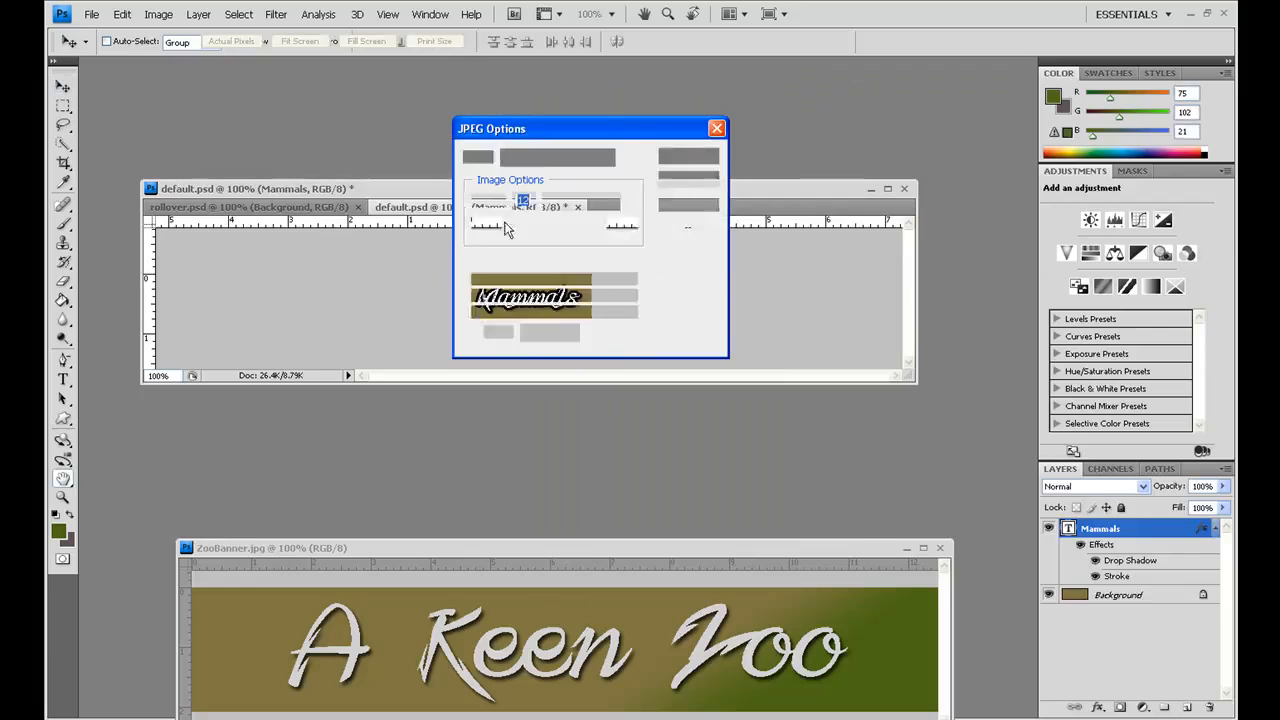
left_click(684, 158)
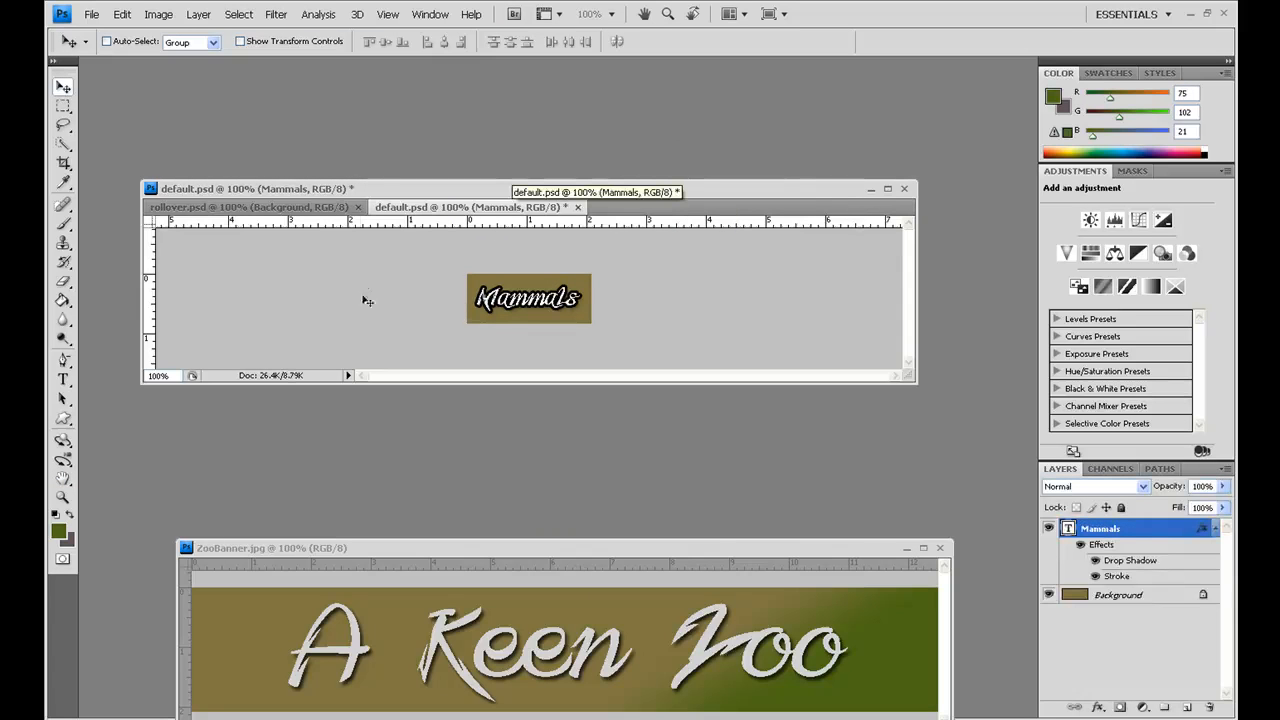
Step: Change the Home text on the green rollover.psd button to "Mammals"
left_click(258, 208)
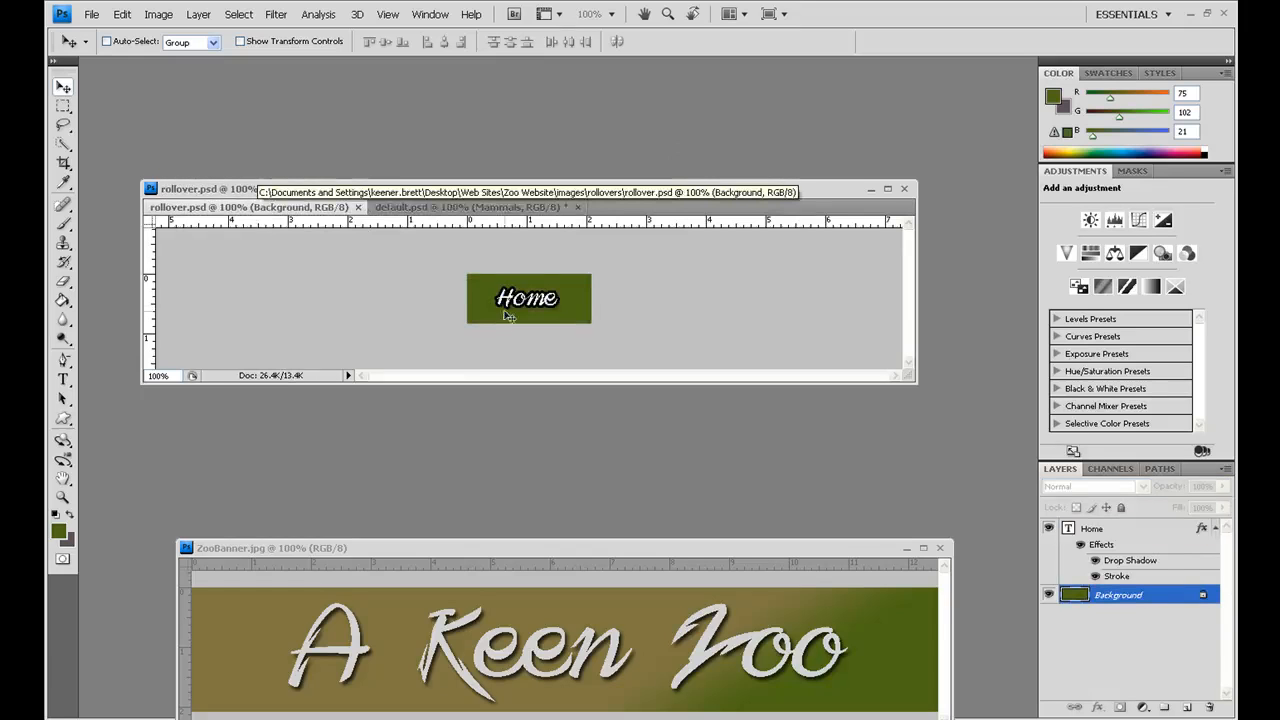
left_click(66, 380)
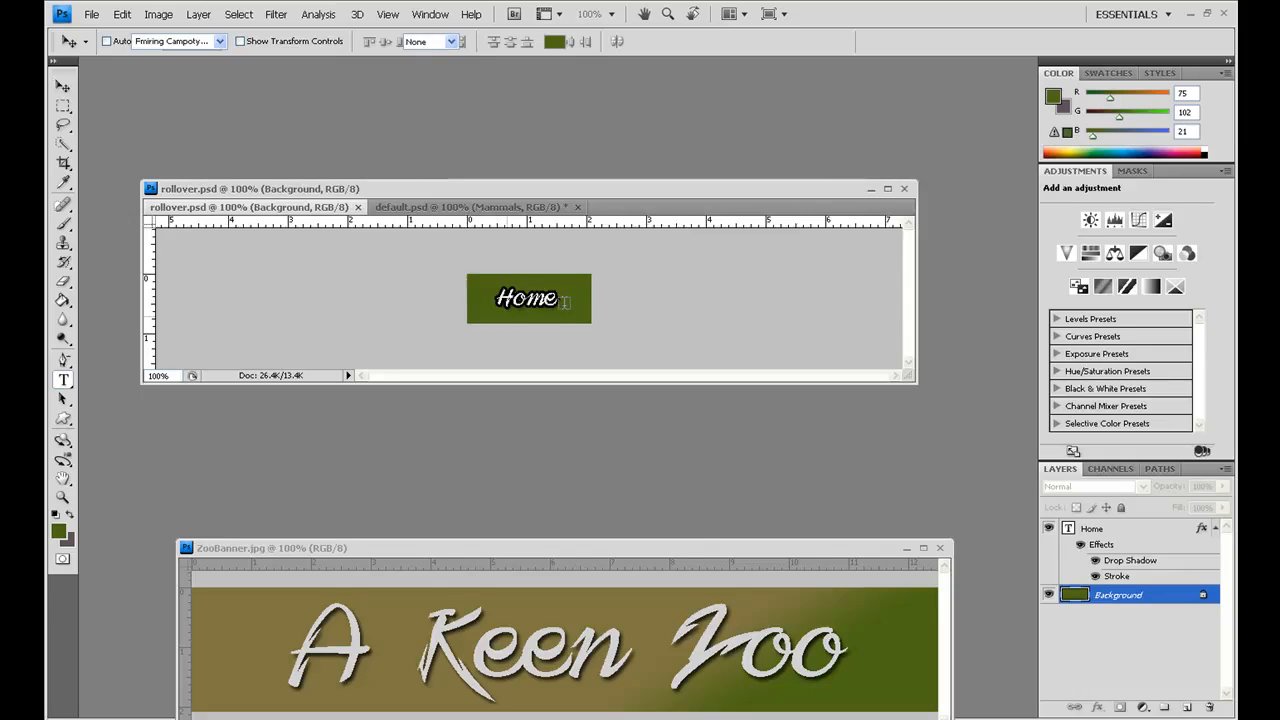
left_click(527, 298)
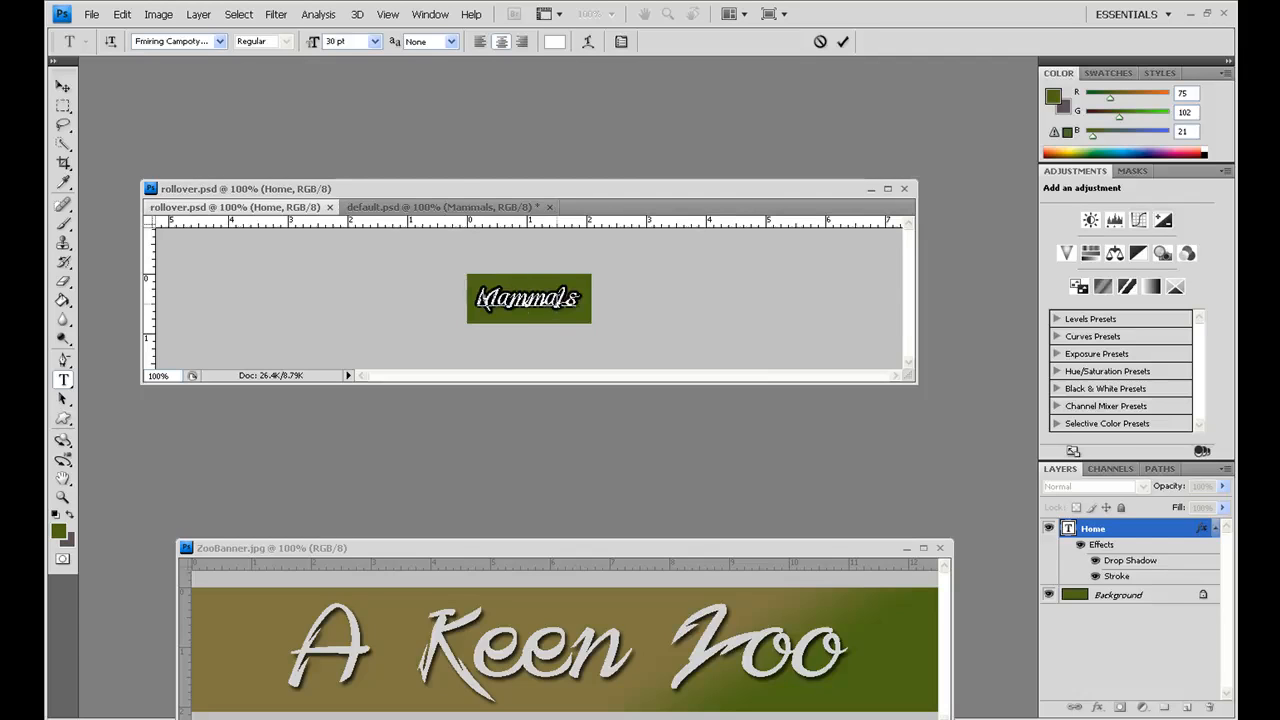
left_click(62, 87)
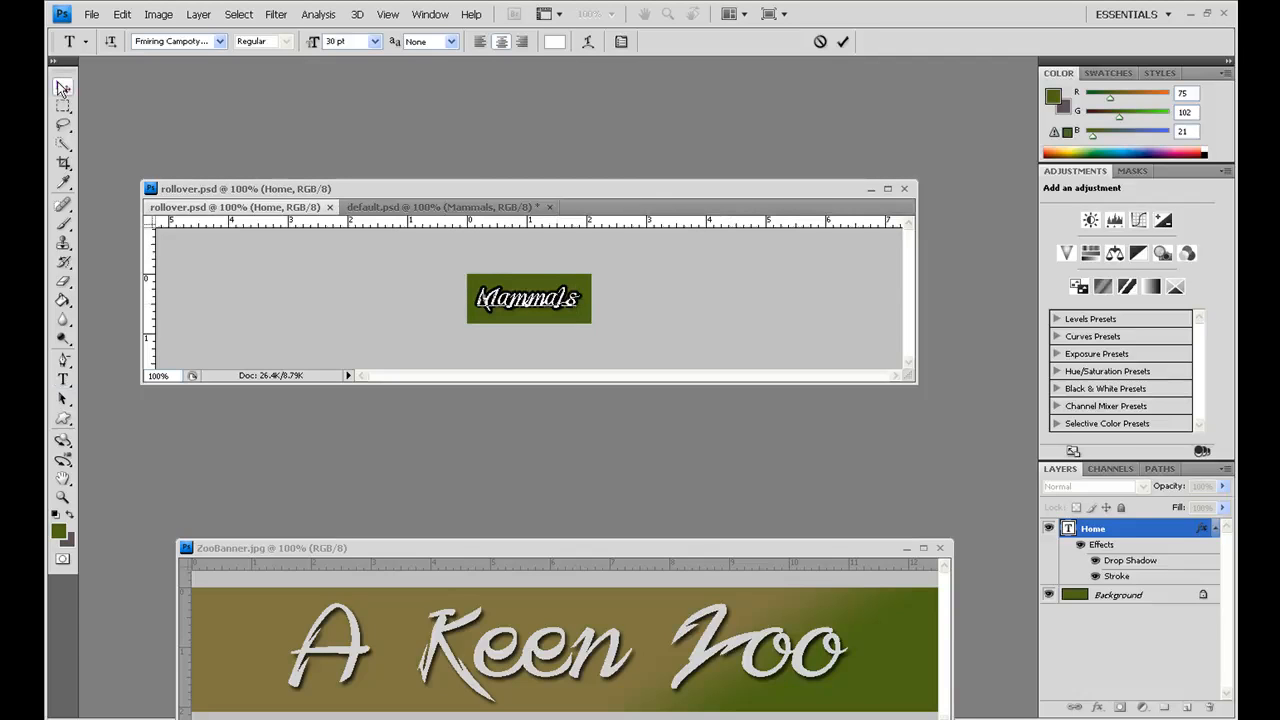
left_click(62, 87)
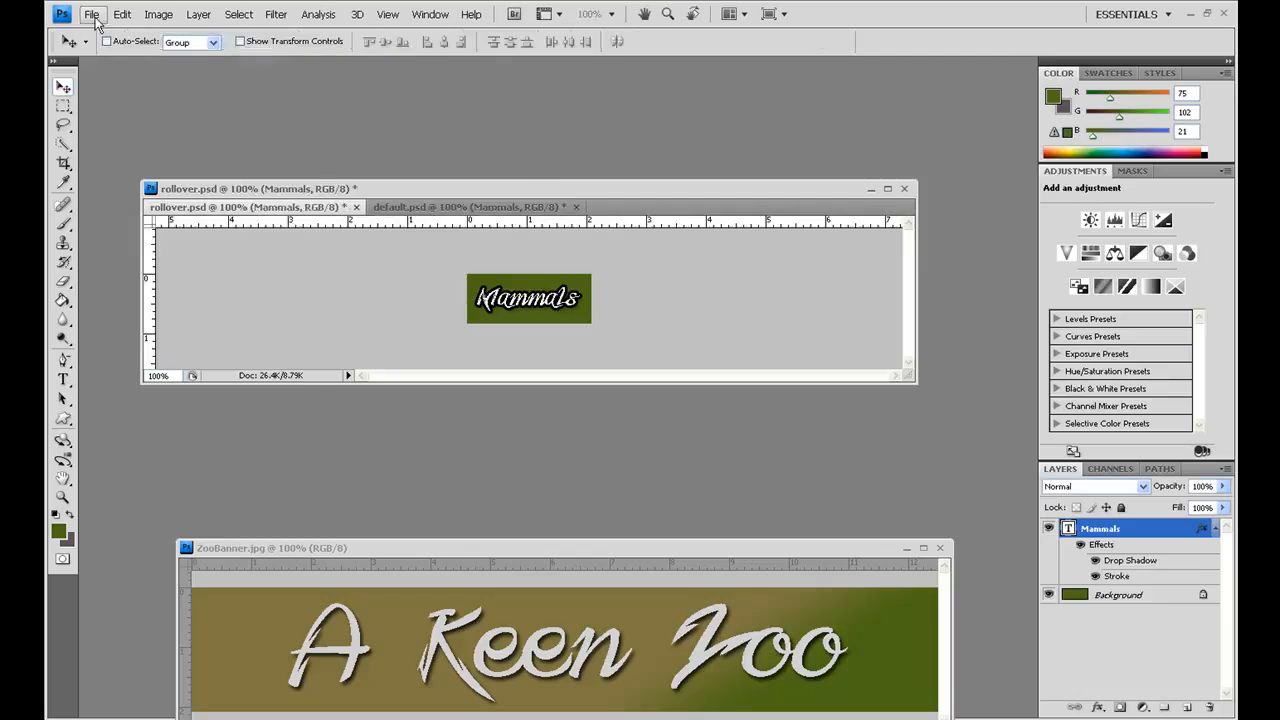
Step: Start saving the green Mammals button as a JPEG in the rollovers folder, beginning its file name with "mammals"
left_click(92, 15)
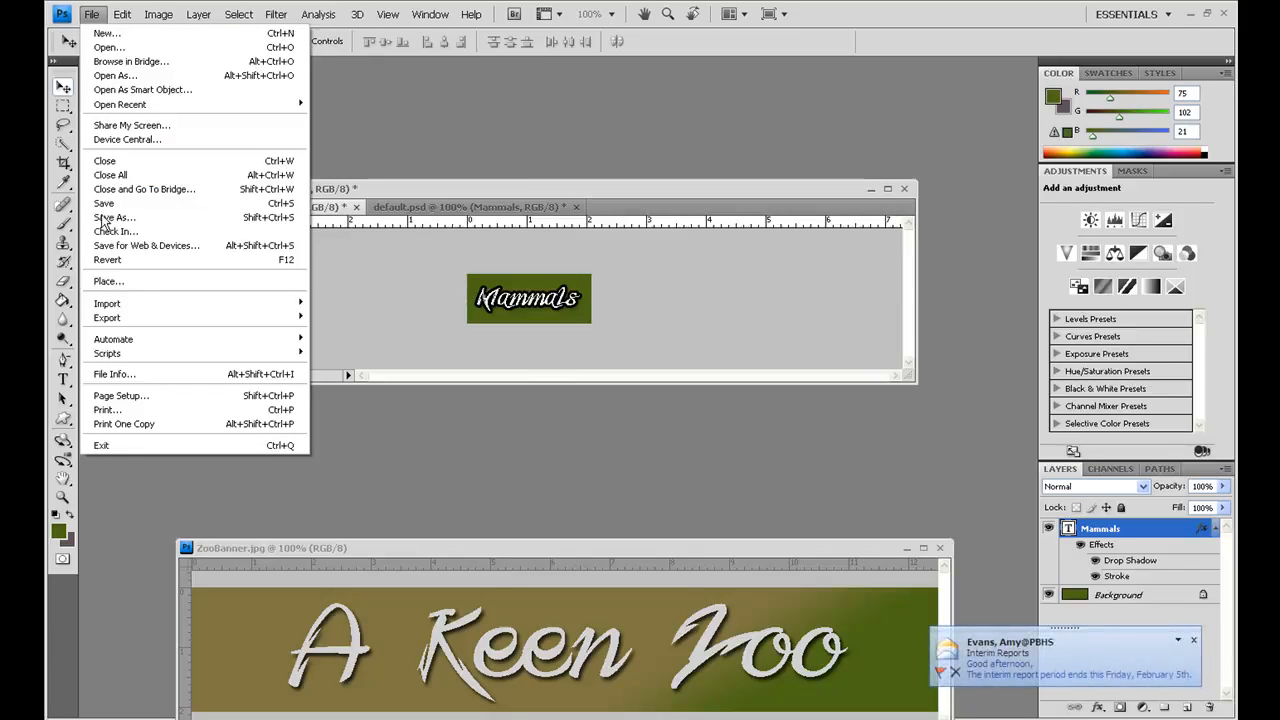
left_click(108, 218)
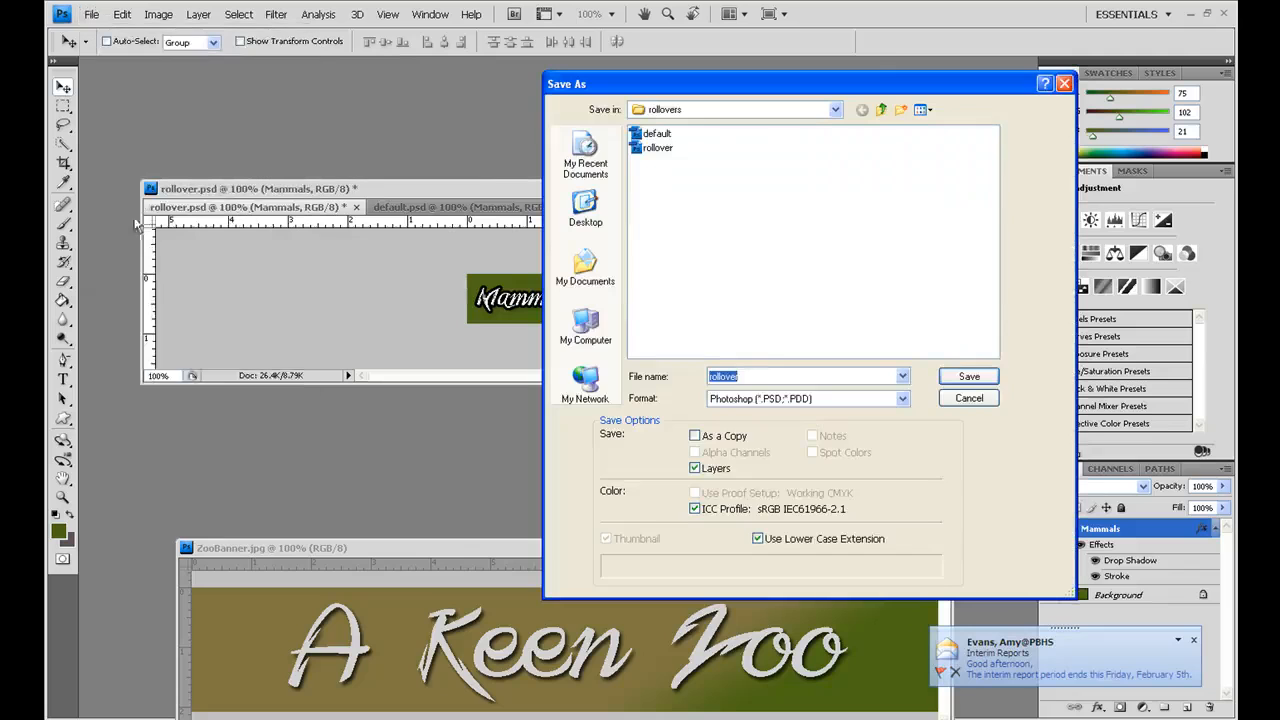
left_click(907, 400)
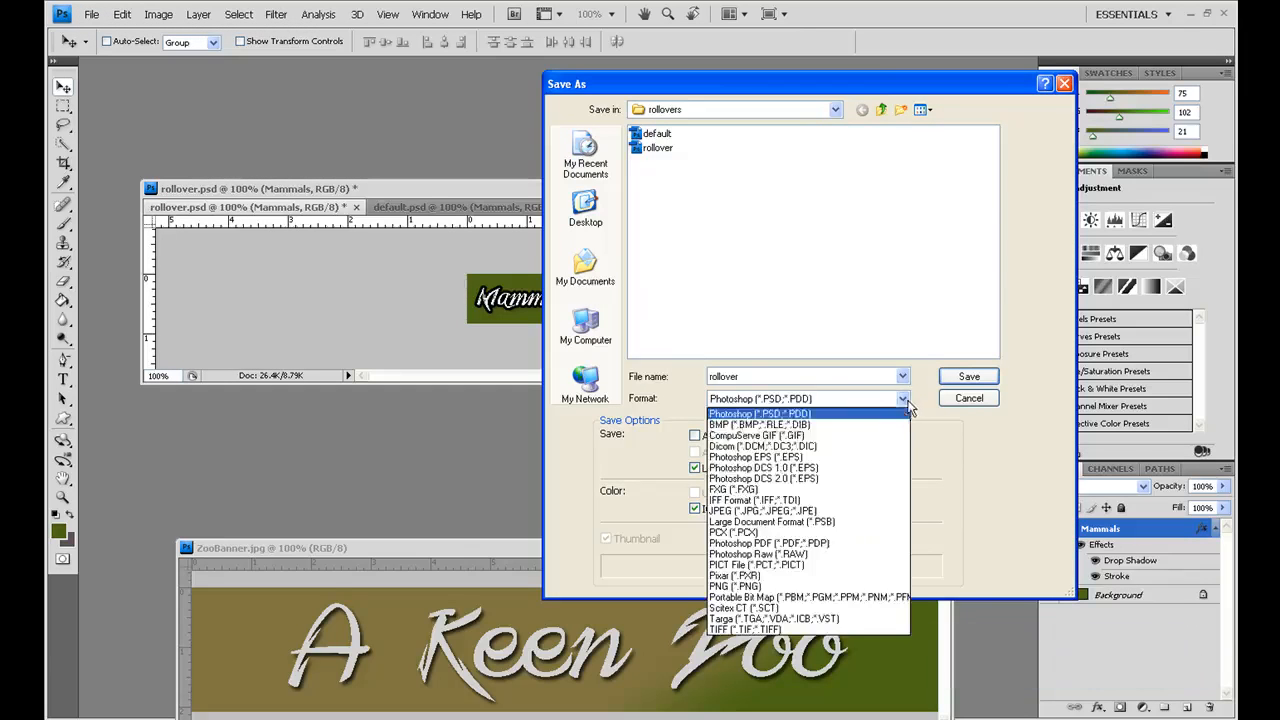
left_click(838, 512)
double_click(737, 377)
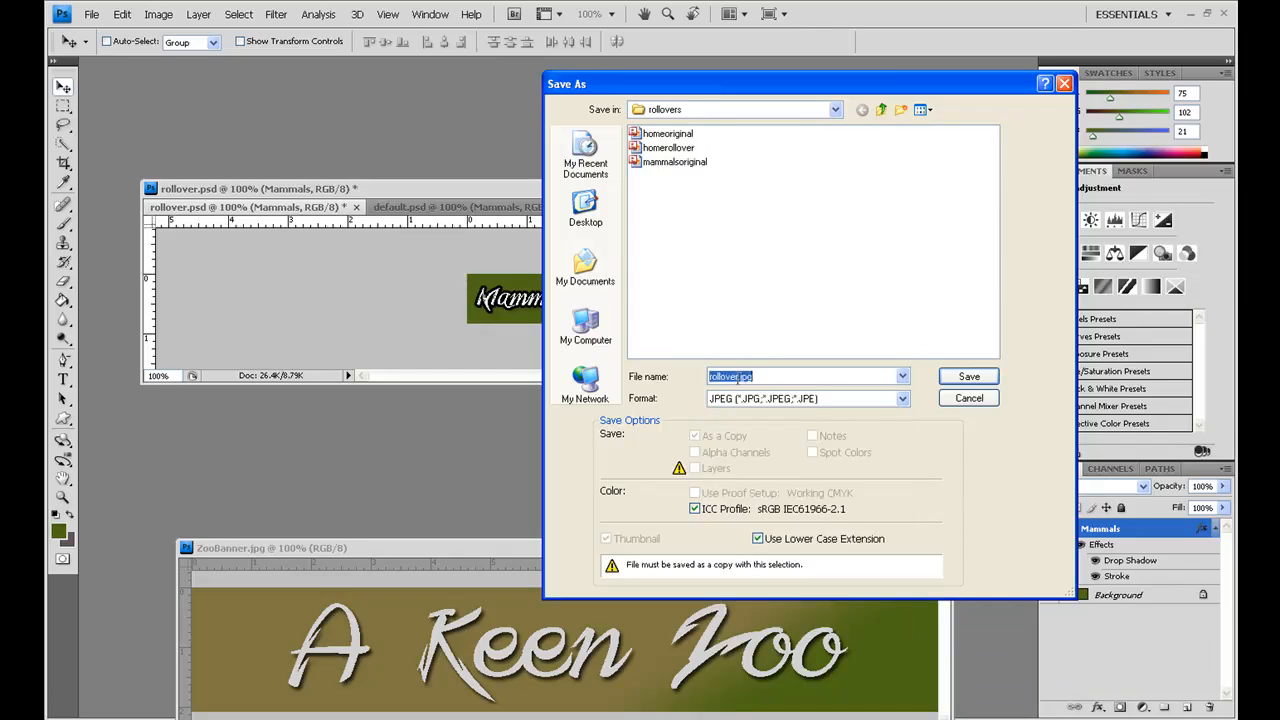
left_click(738, 377)
key("BackSpace")
key("BackSpace")
key("BackSpace")
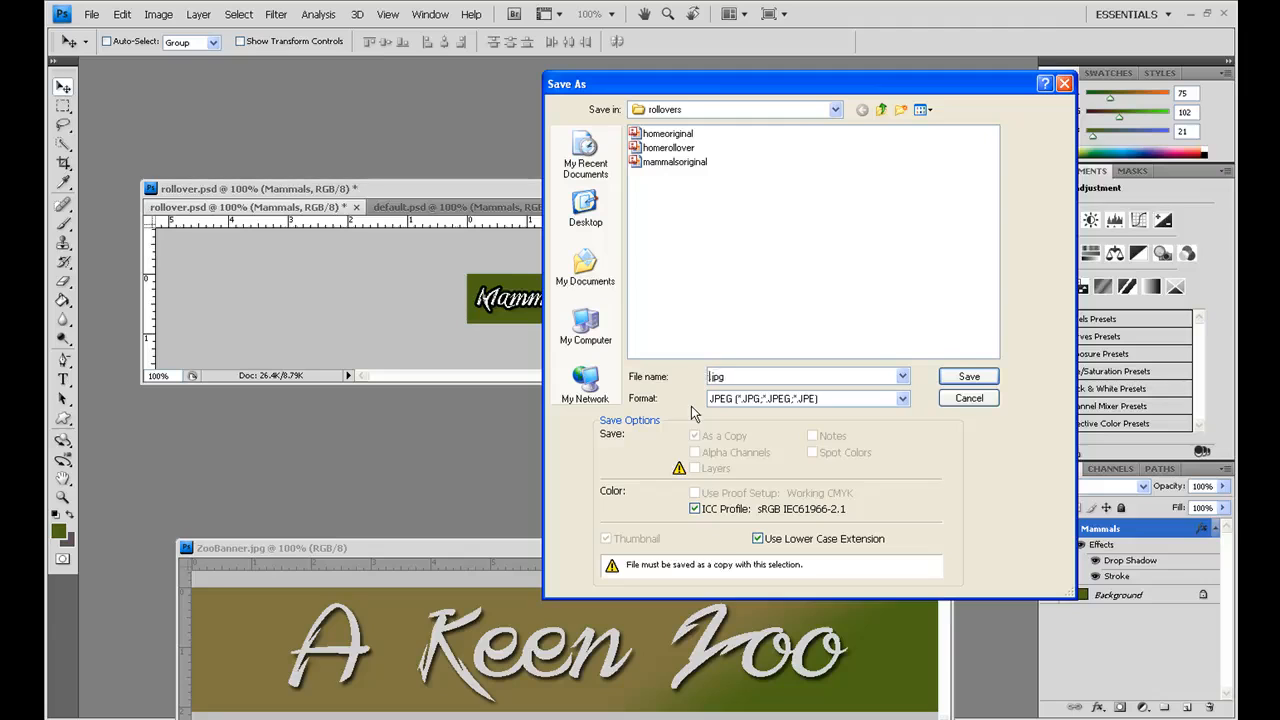
type("mammalsoriginal")
left_click(969, 377)
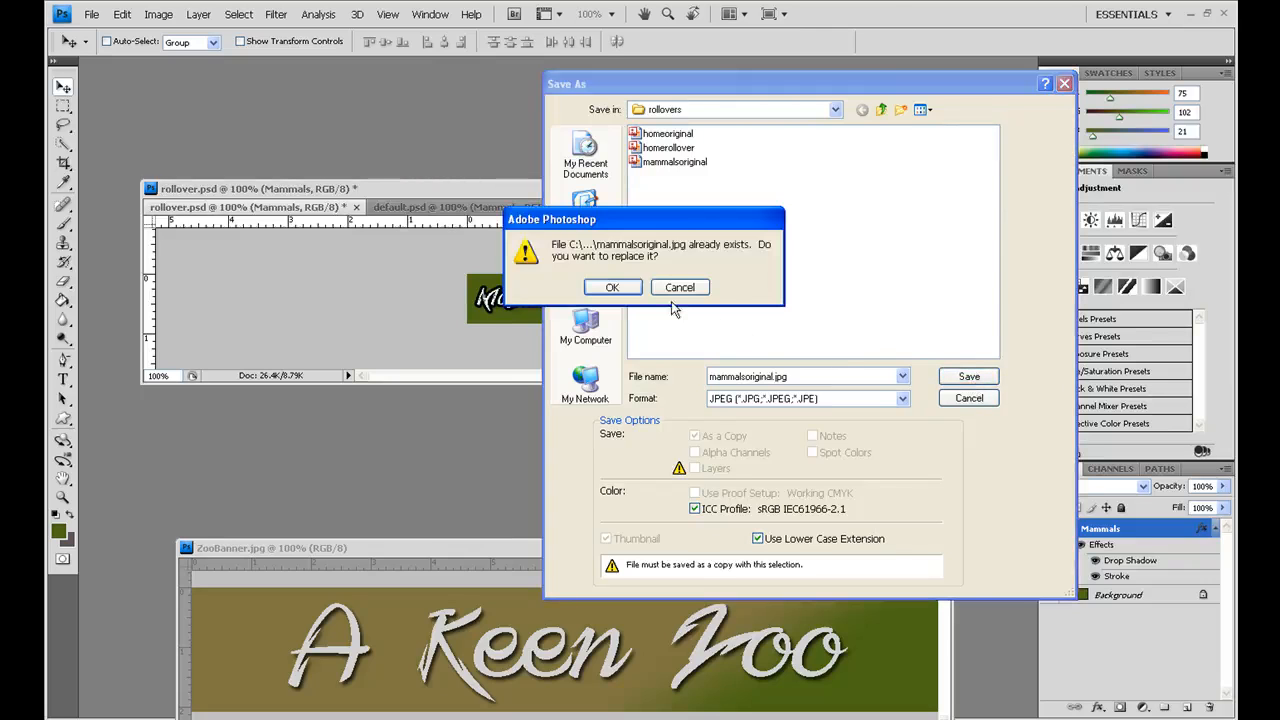
left_click(677, 300)
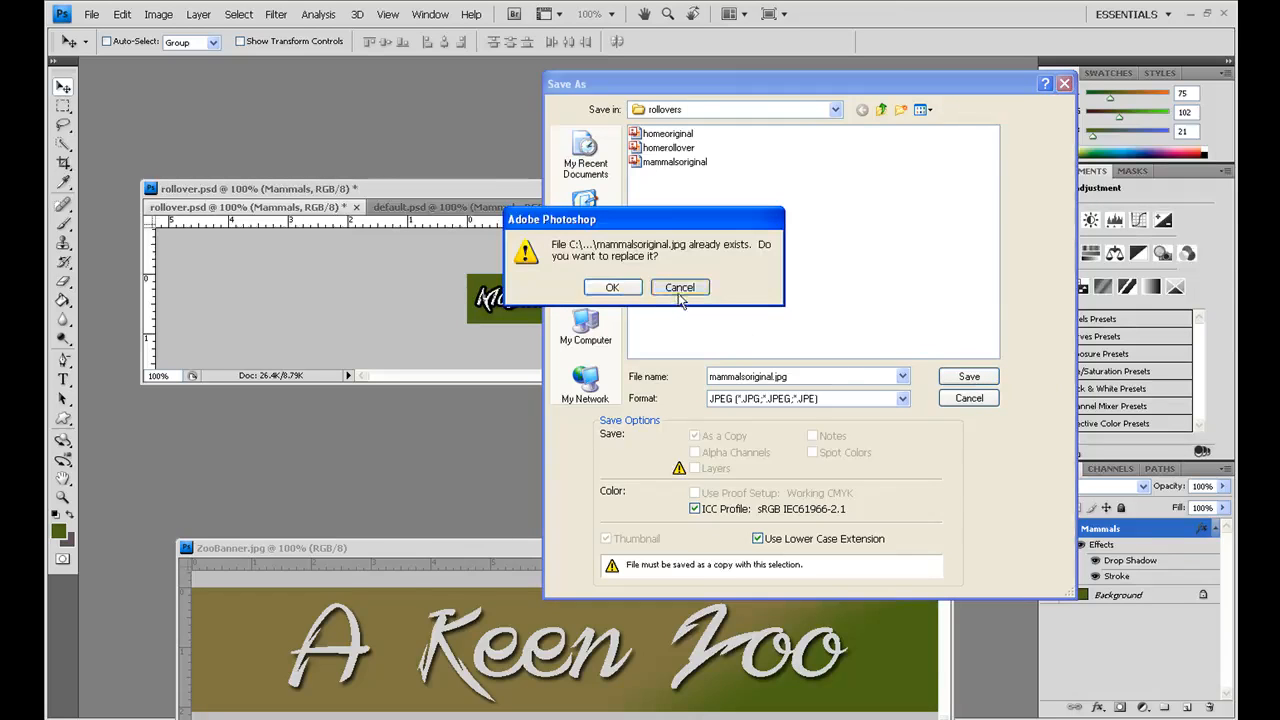
Step: Name the JPEG copy of the green button mammalsrollover.jpg and save it at quality 12 (Maximum)
double_click(779, 377)
left_click(774, 377)
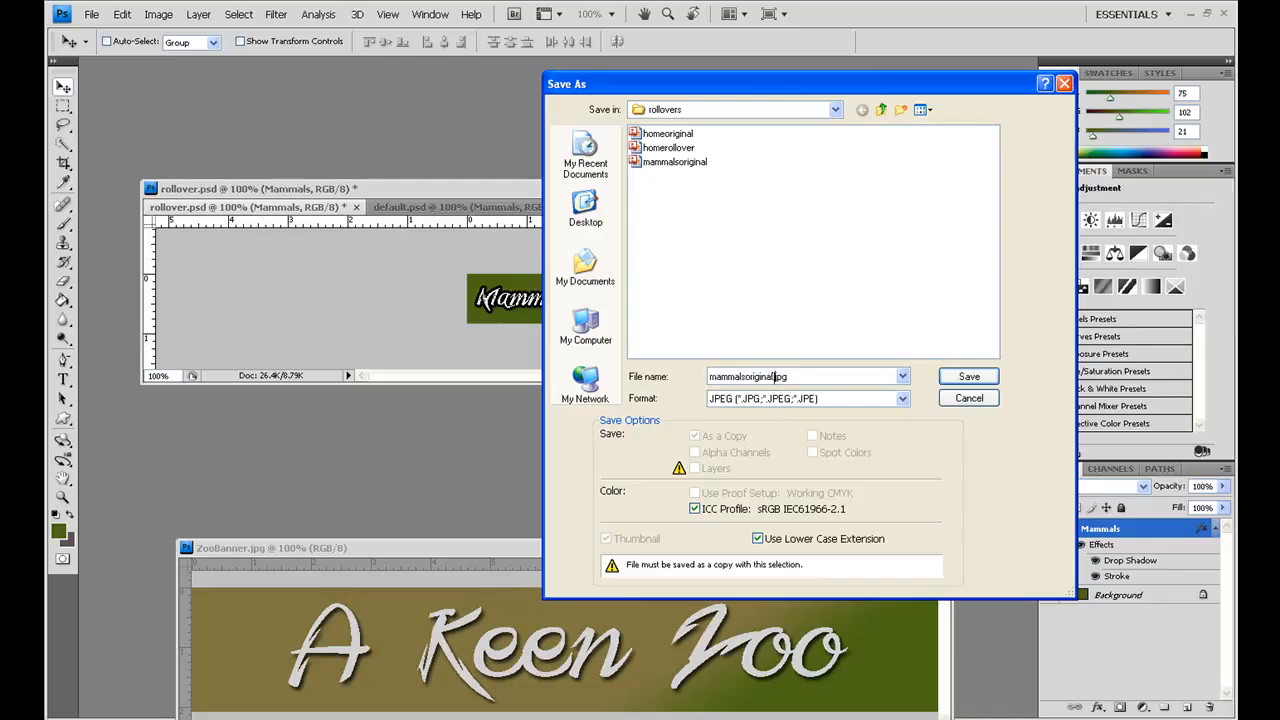
key("BackSpace")
key("BackSpace")
key("BackSpace")
key("BackSpace")
key("BackSpace")
key("BackSpace")
key("BackSpace")
key("BackSpace")
type("rollover")
key("Return")
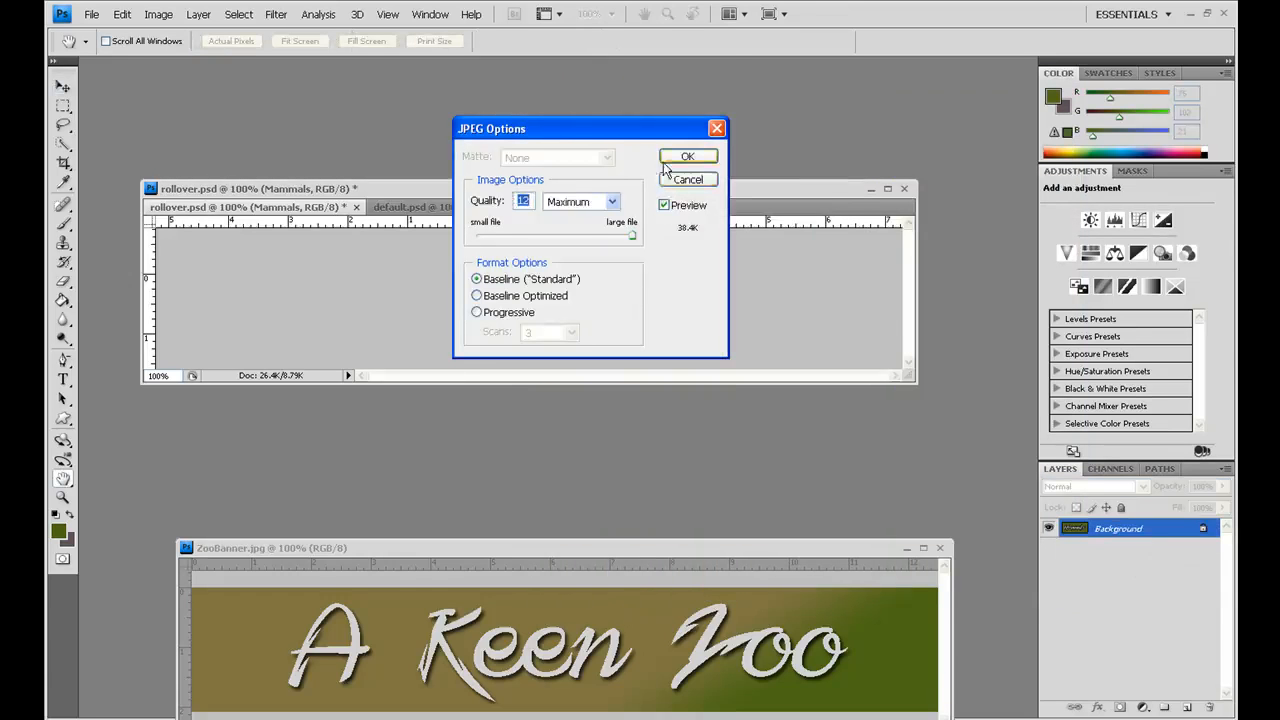
left_click(683, 158)
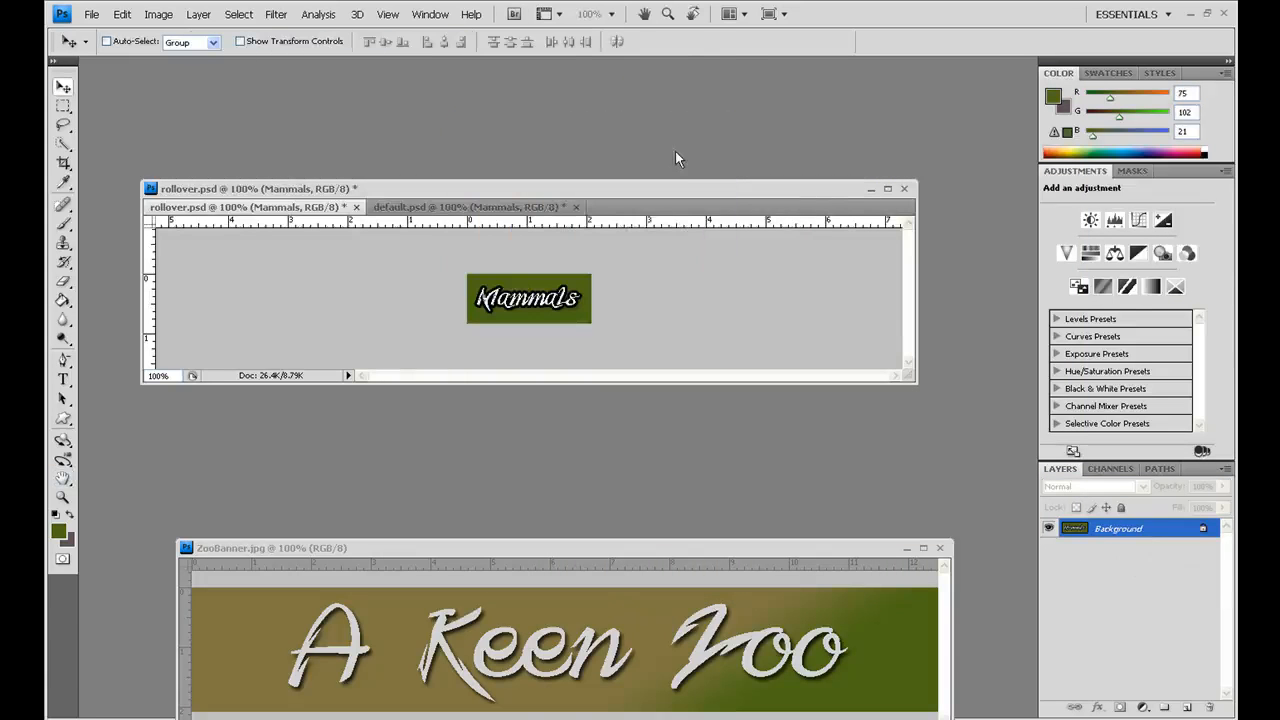
Step: Switch to Dreamweaver and delete the Mammals text from the navigation area of main.dwt
left_click(418, 719)
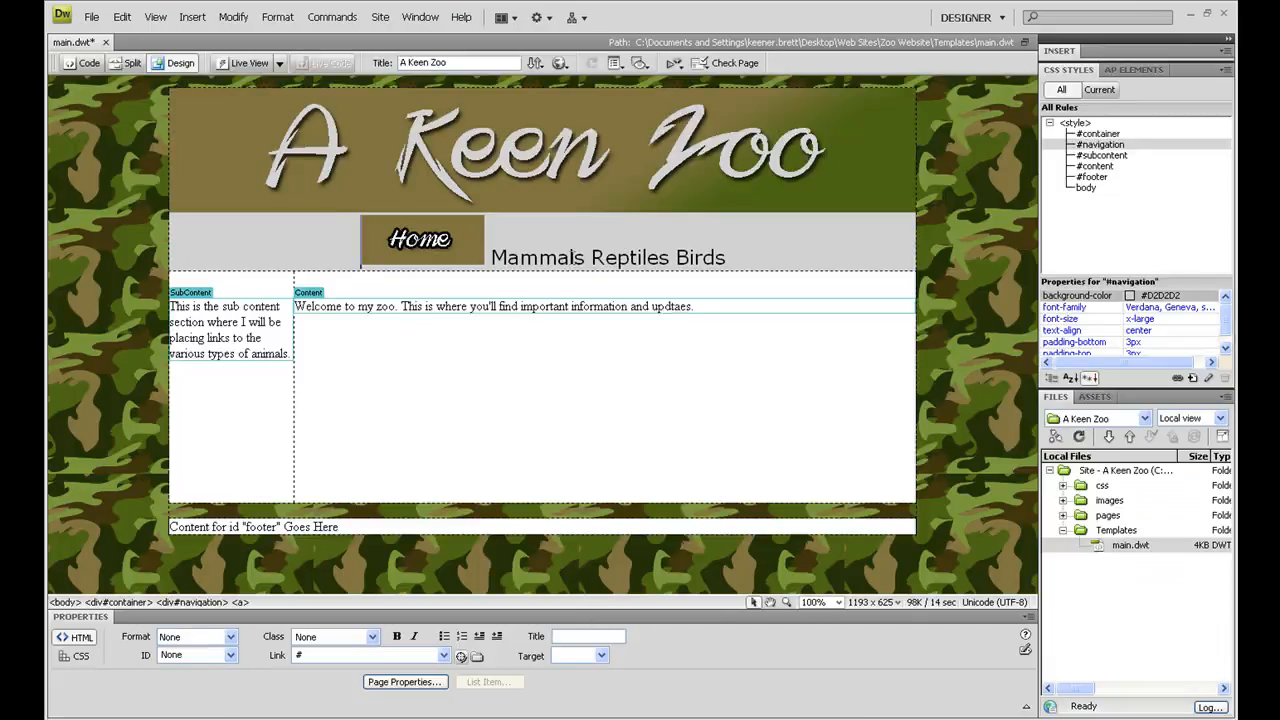
left_click(576, 257)
left_click_drag(580, 258, 495, 260)
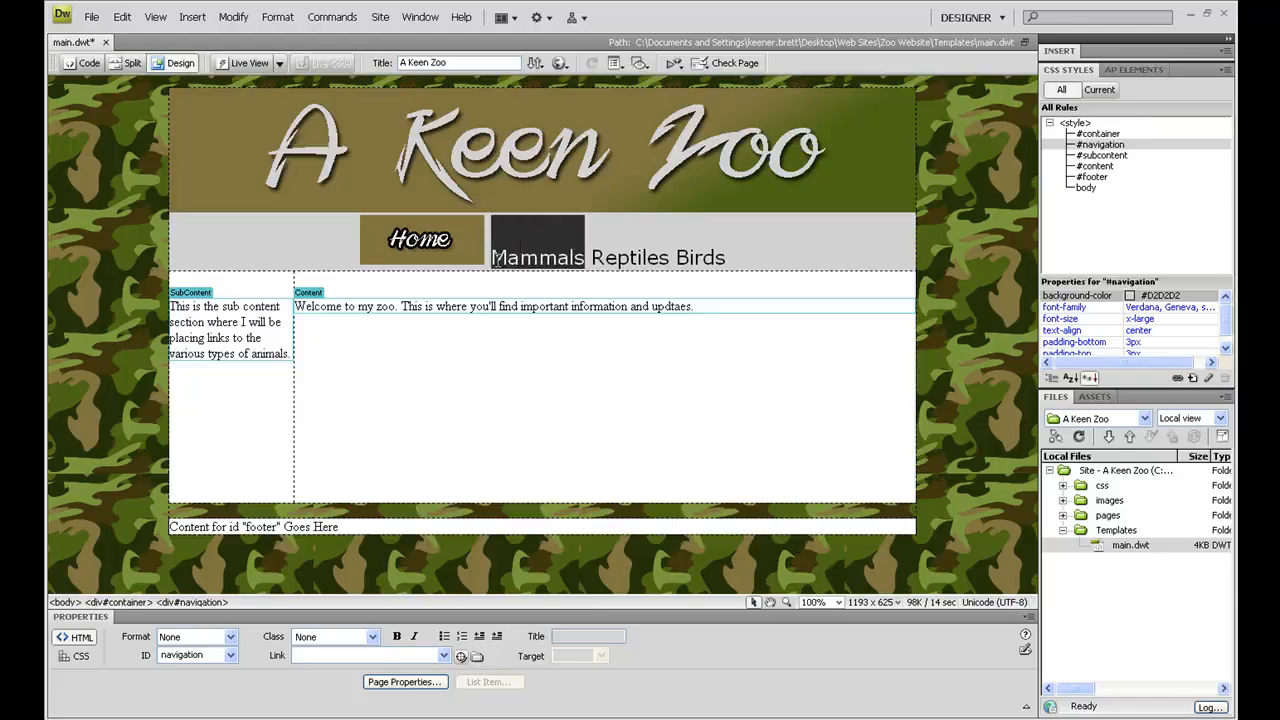
key("Delete")
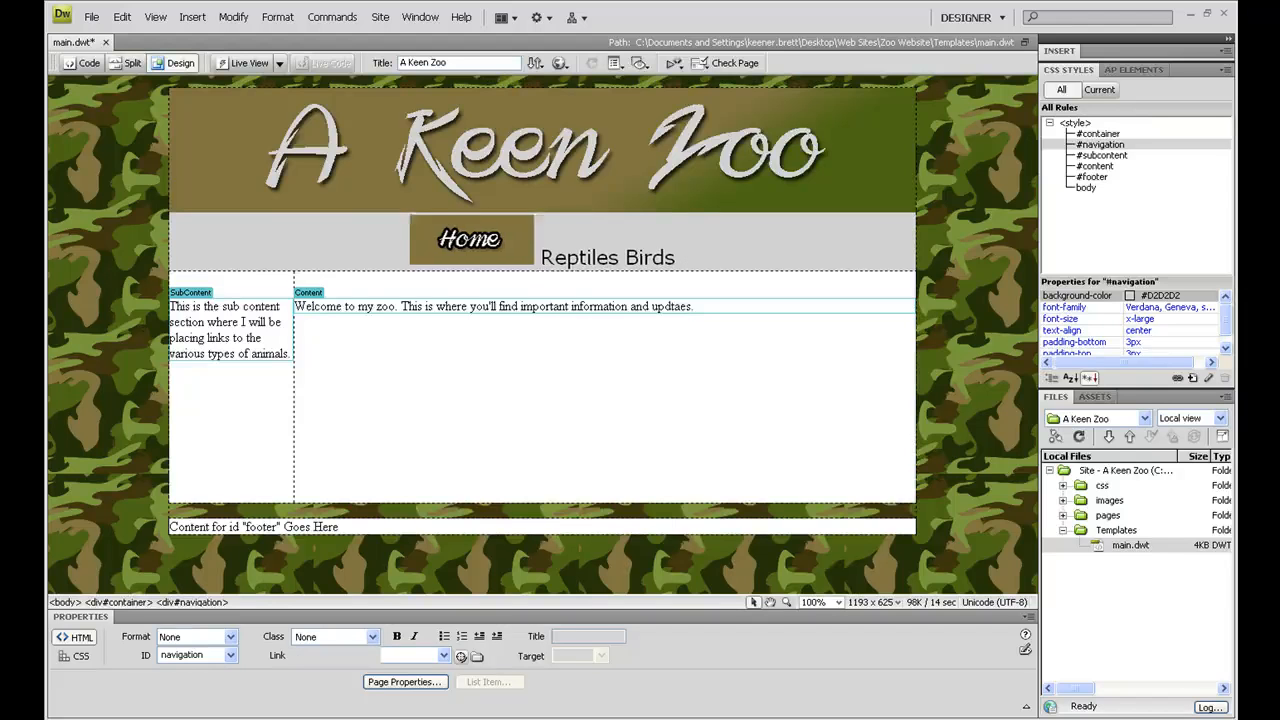
Step: Start inserting a rollover image after the Home button and name it "Mammals Rollover Menu Button"
left_click(193, 18)
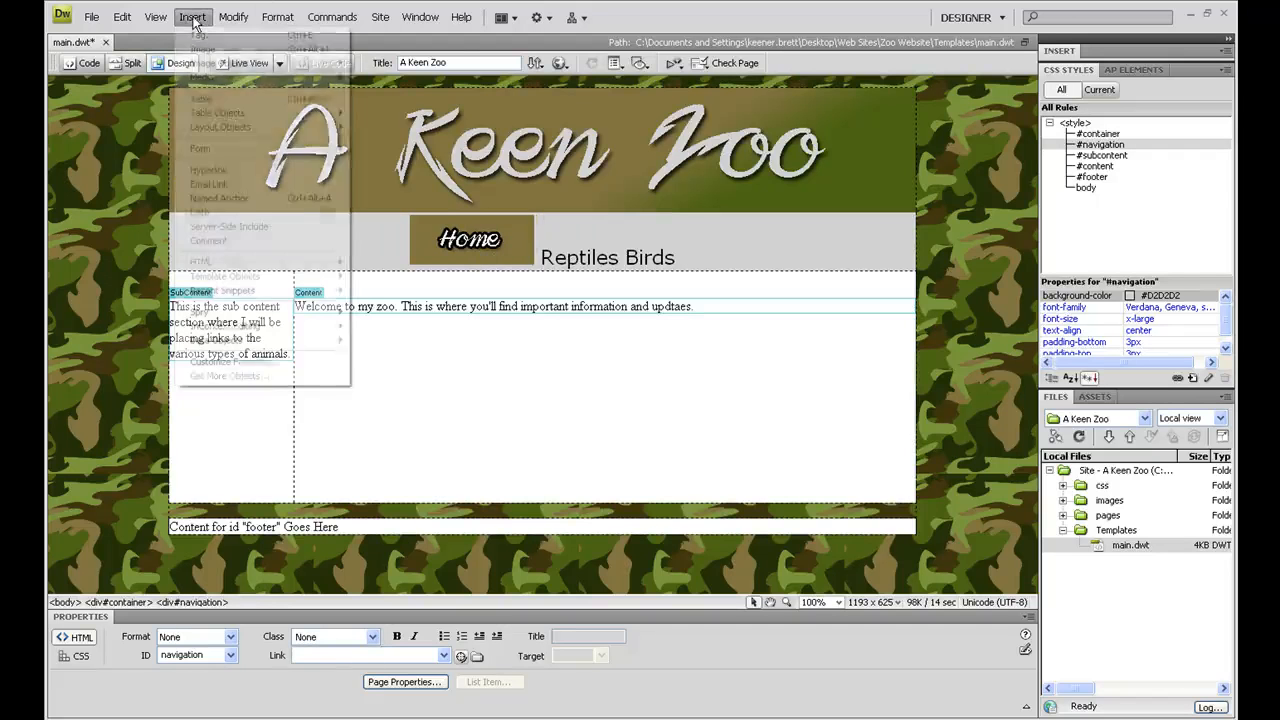
mouse_move(205, 66)
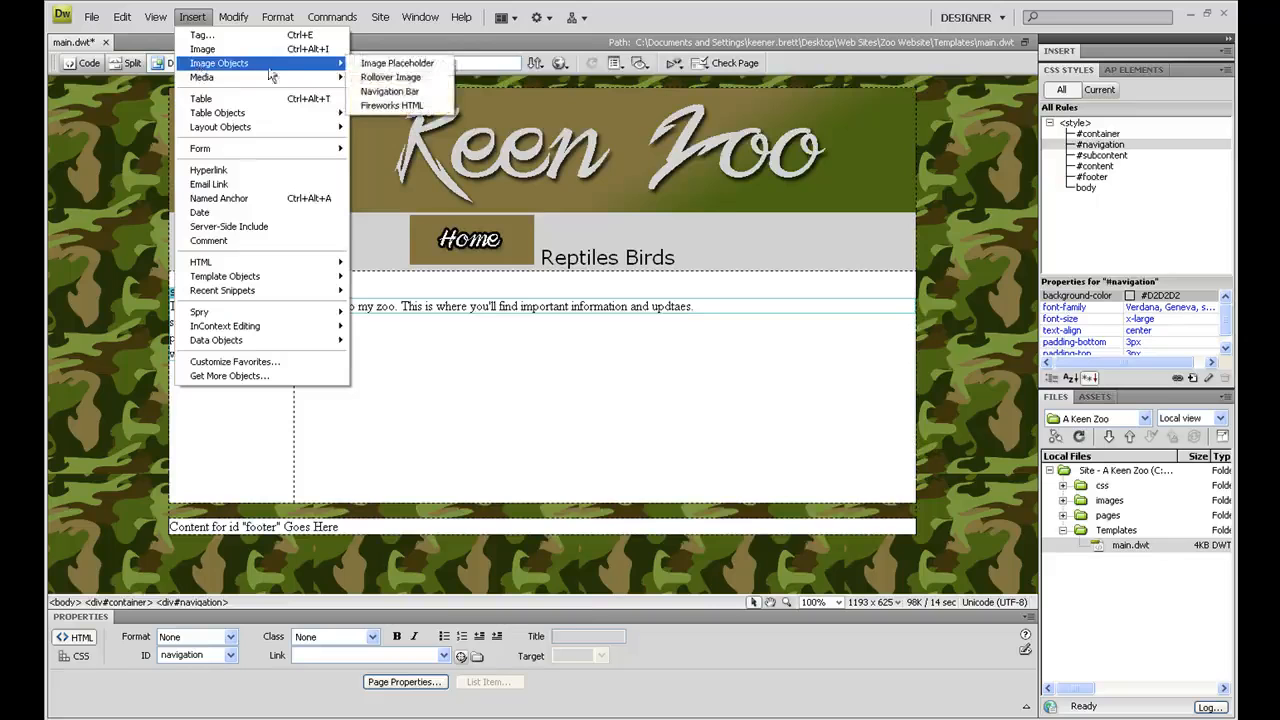
left_click(385, 78)
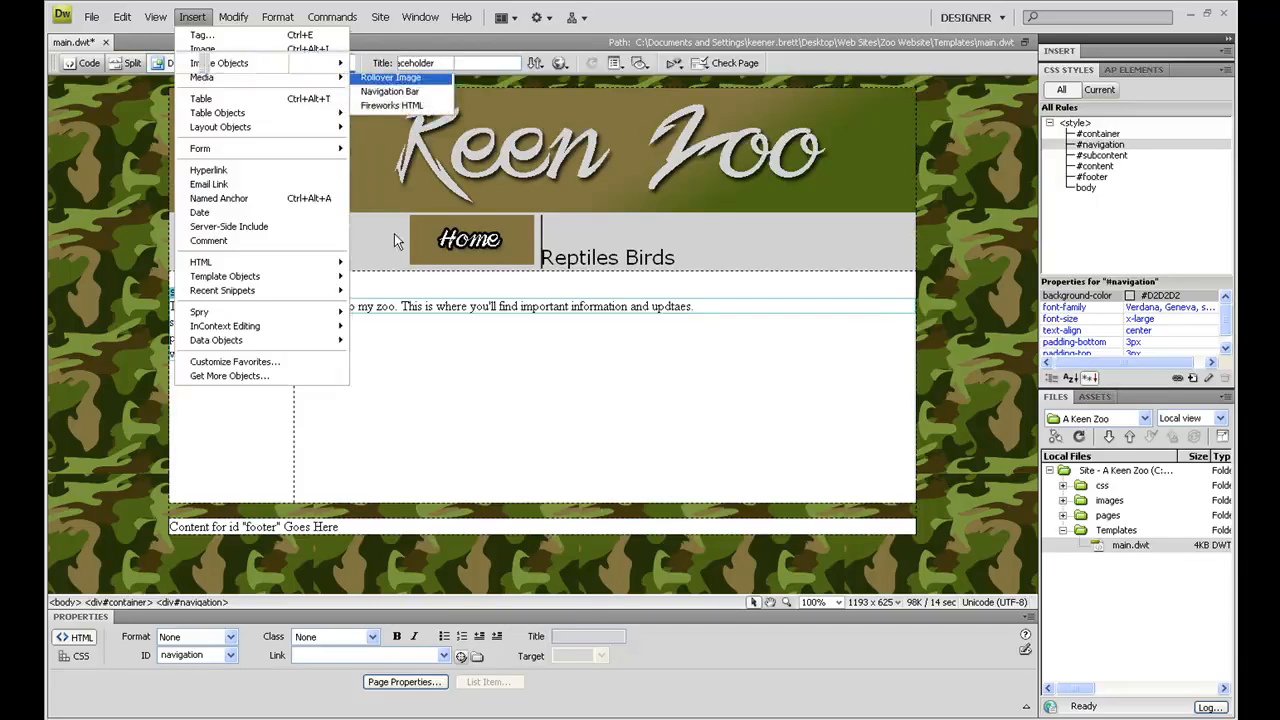
type("Mammals Rollover")
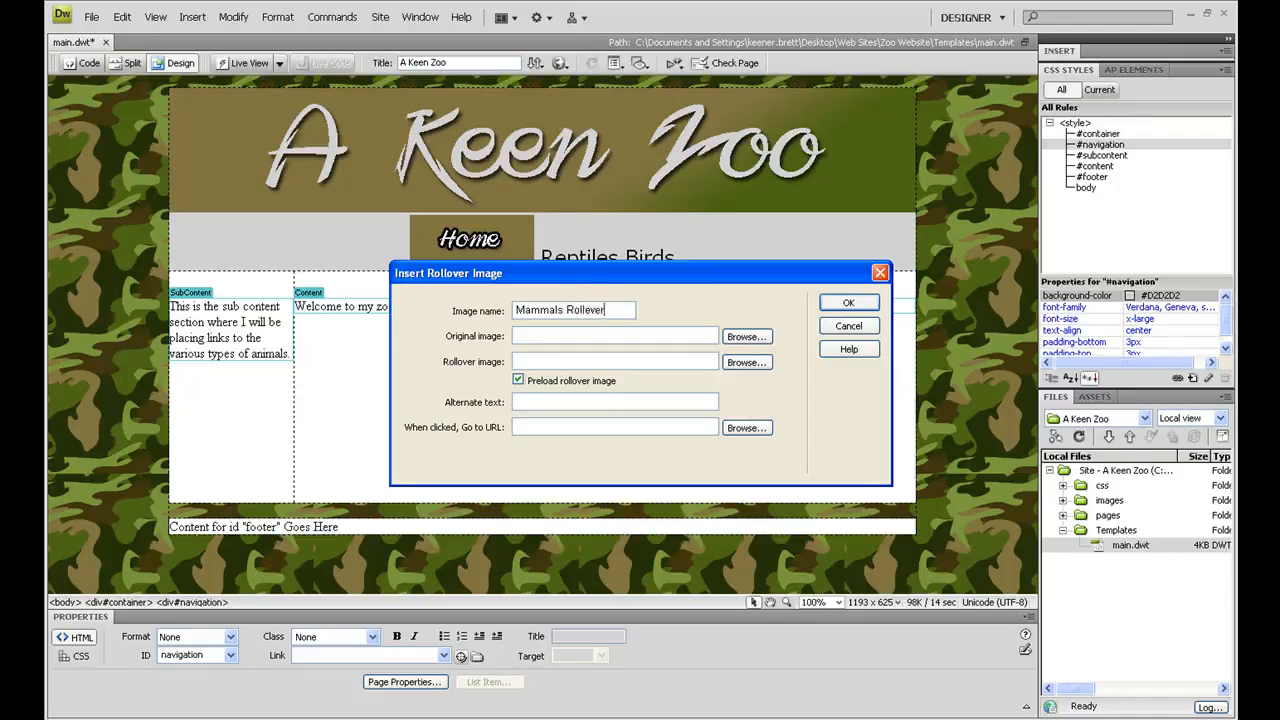
type("Menu Button")
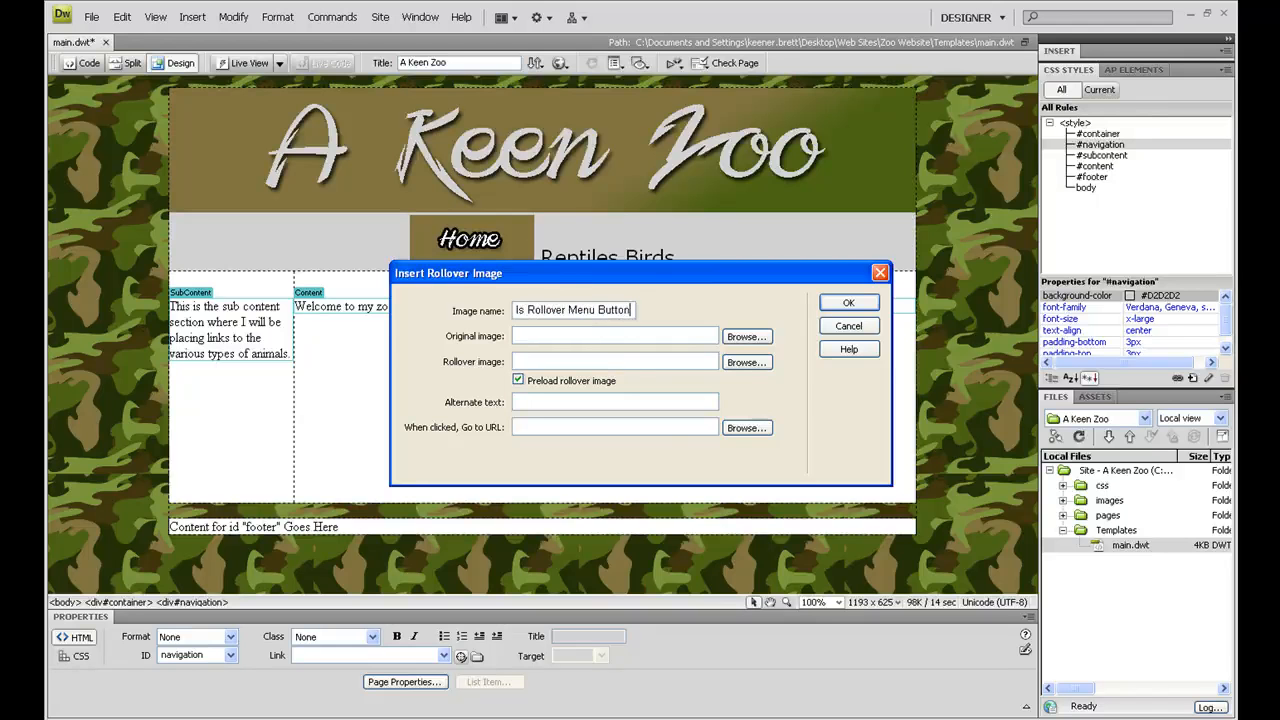
key("Return")
left_click(645, 407)
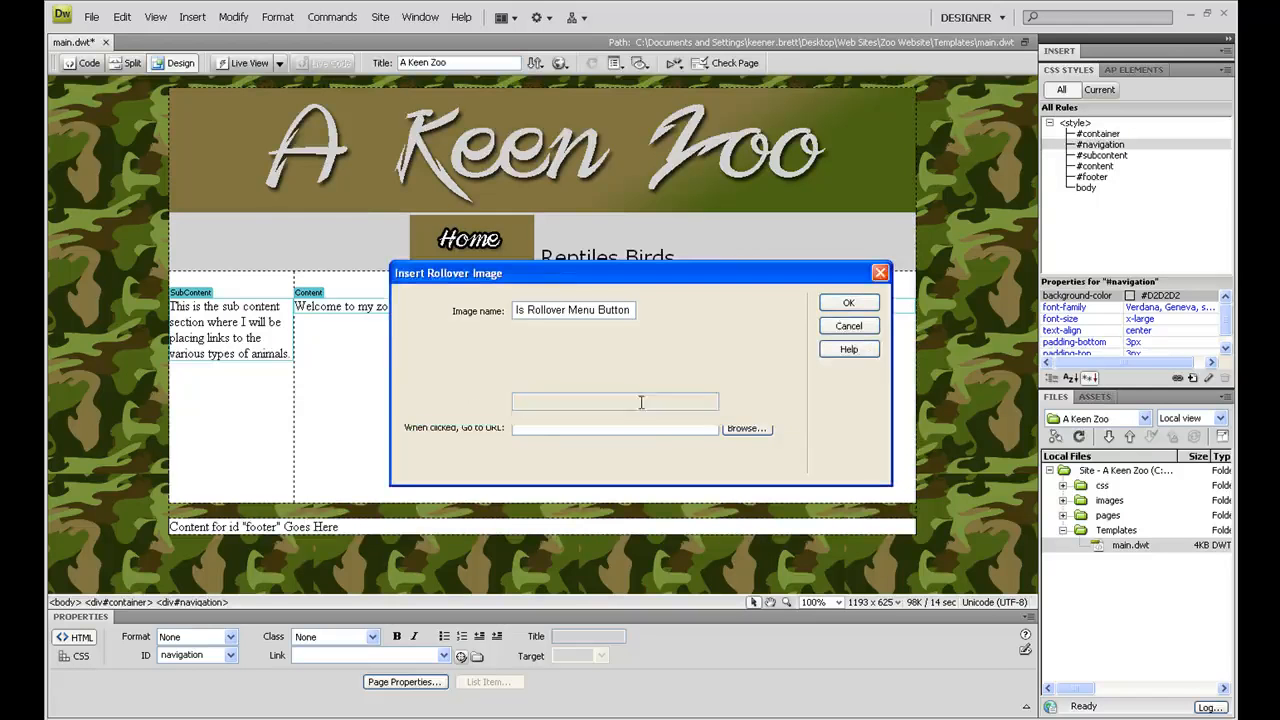
Step: Set mammalsoriginal.jpg as the original image and mammalsrollover.jpg as the rollover image, both from the rollovers folder
left_click(736, 336)
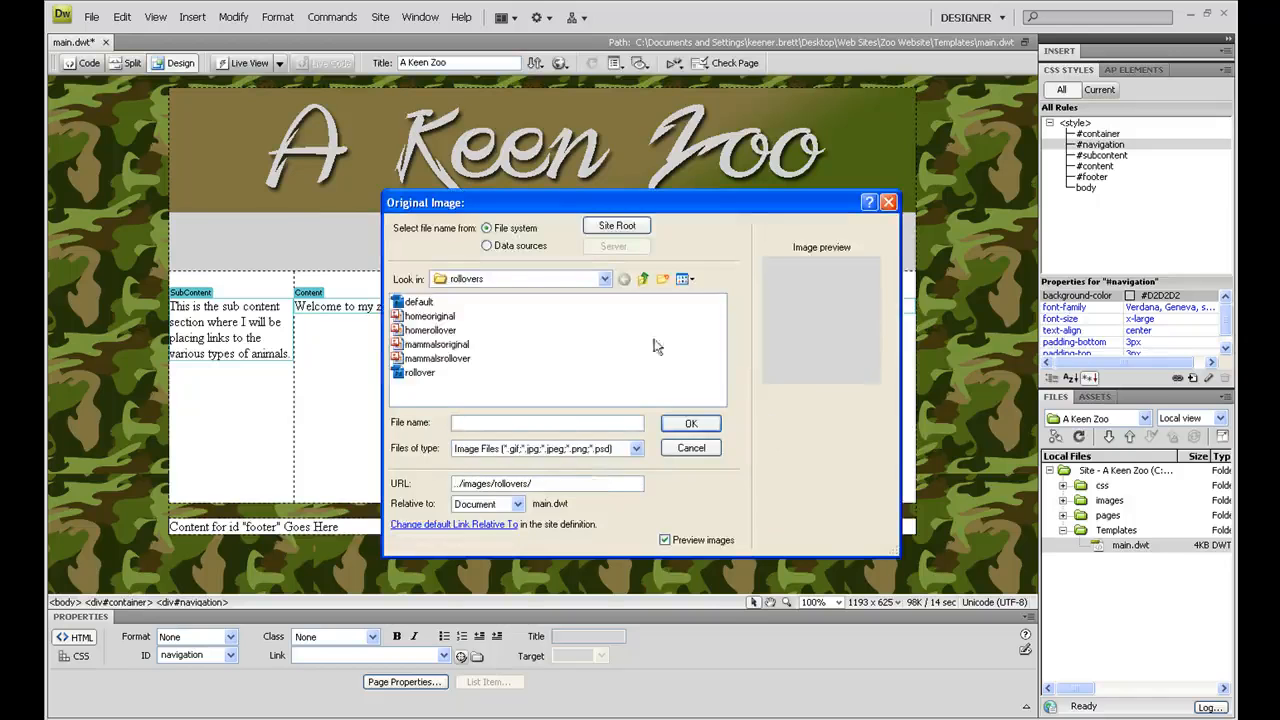
left_click(440, 344)
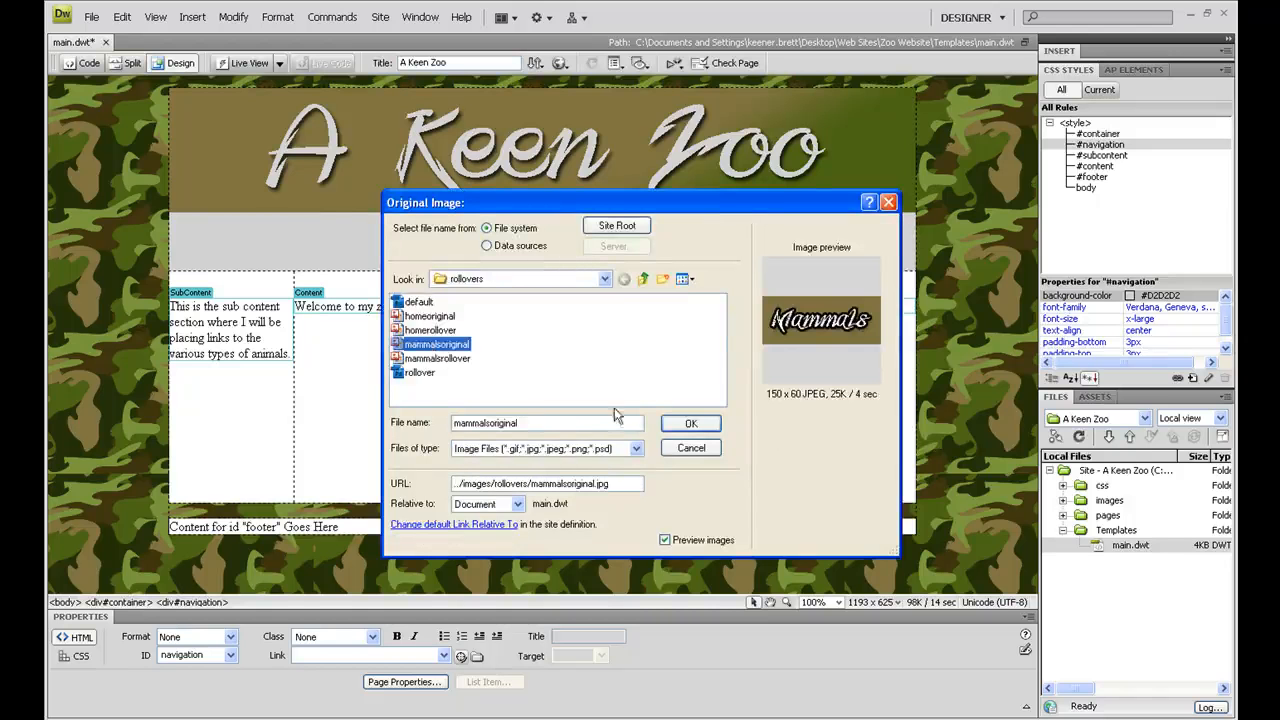
left_click(690, 423)
left_click(728, 369)
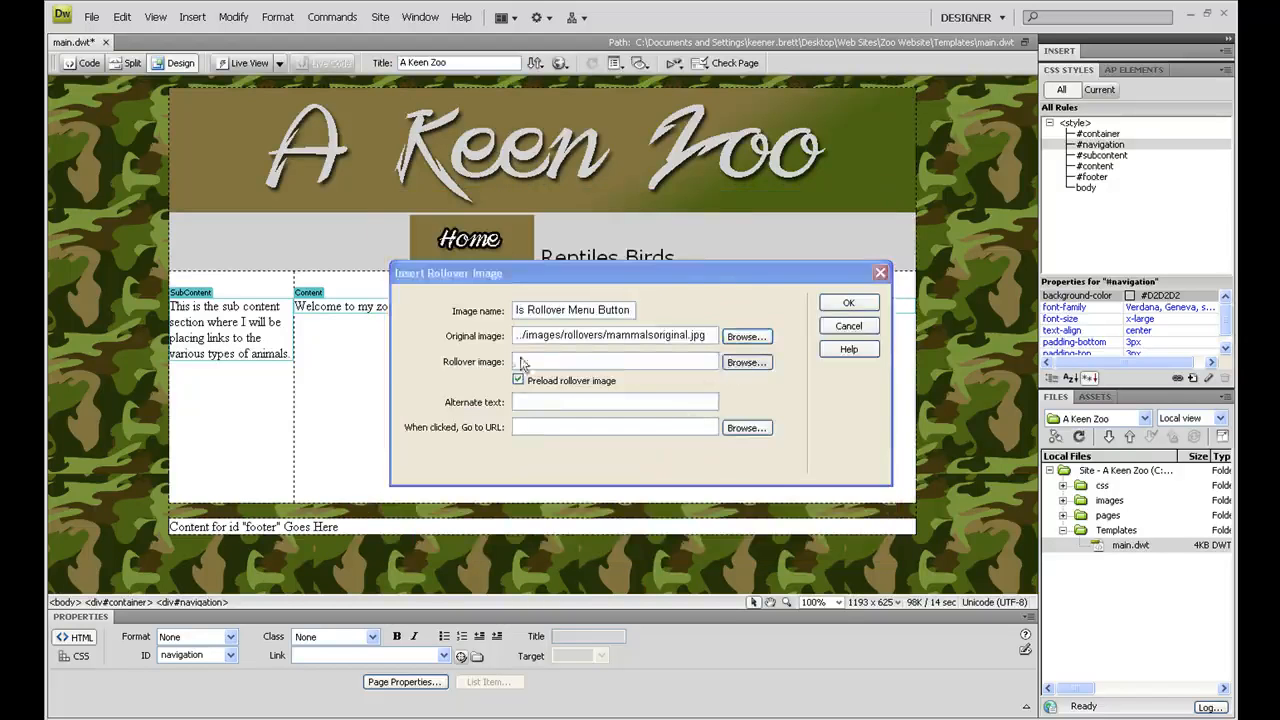
left_click(455, 358)
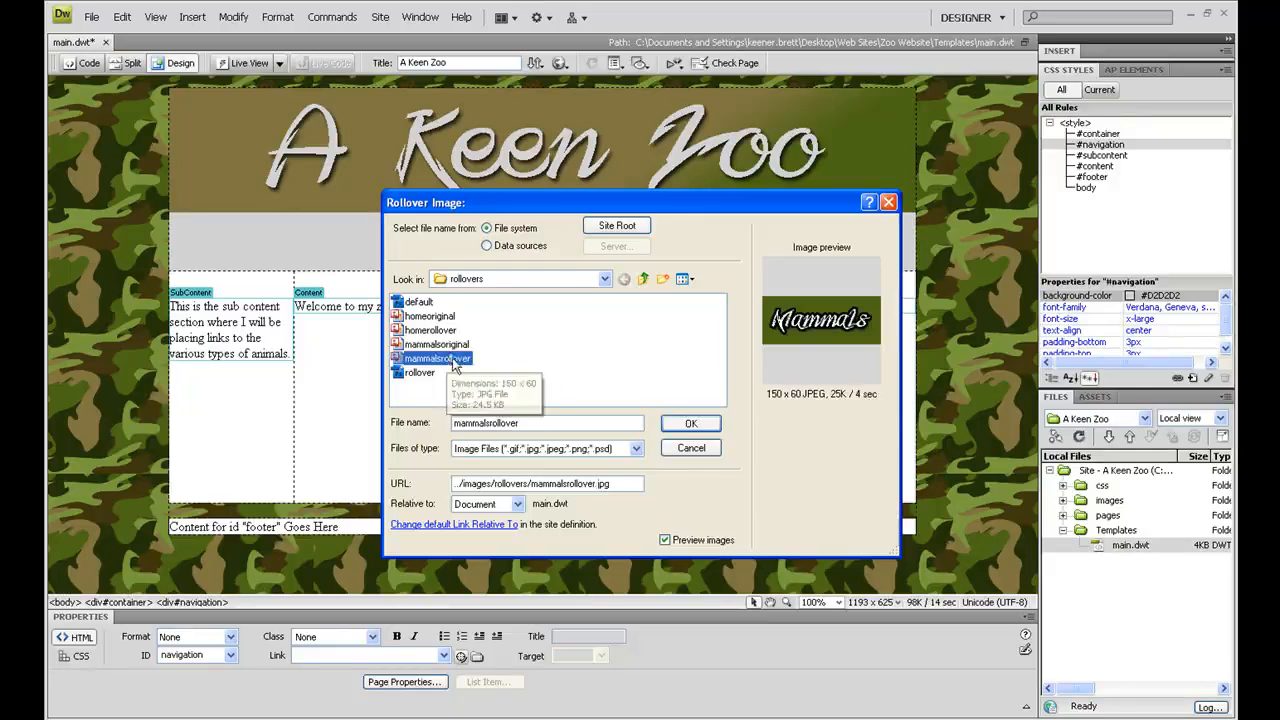
left_click(680, 422)
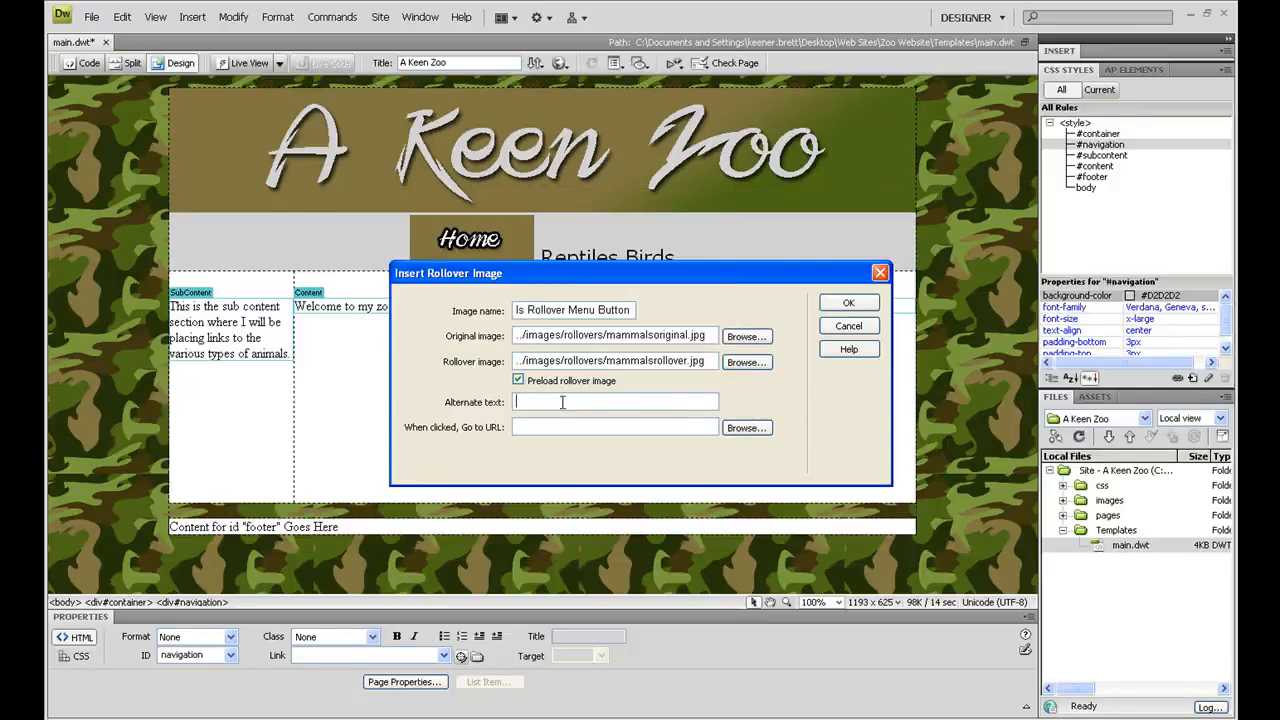
Step: Give the rollover image the alternate text "Mammals Link Button" and insert it in the navigation area
type("Mammals Link Bu")
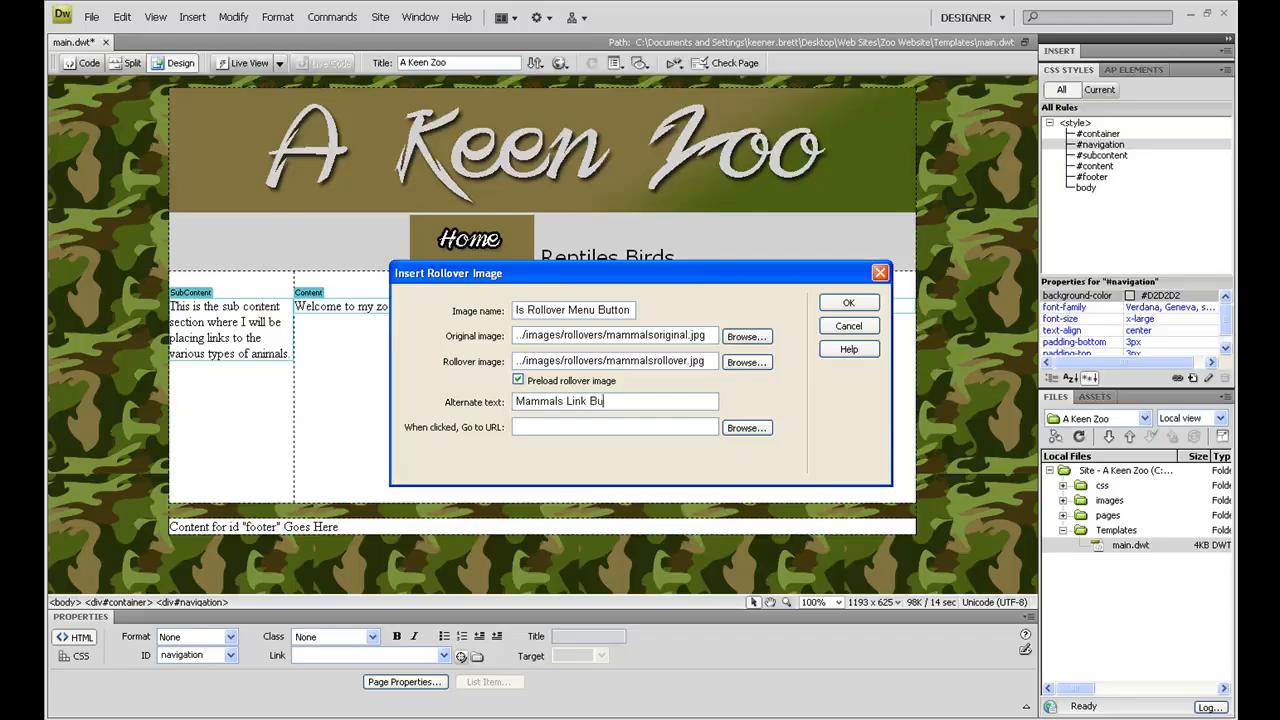
type("tton")
left_click(848, 303)
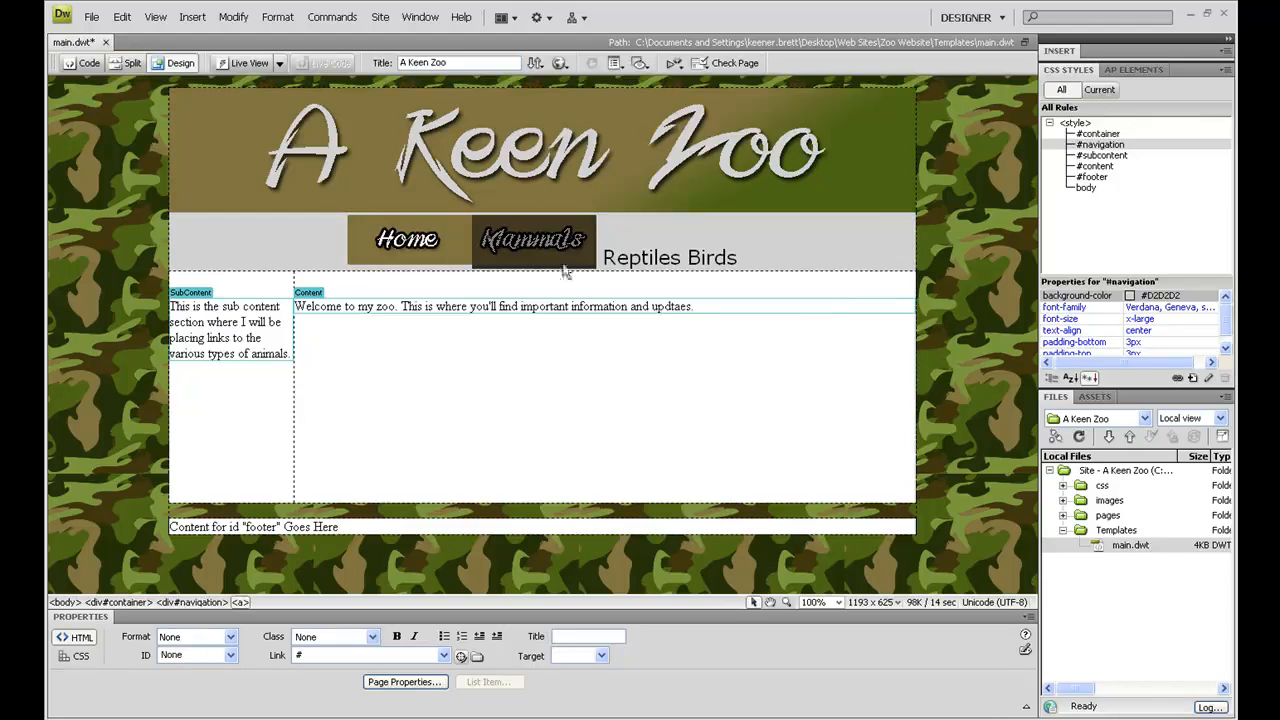
Step: Add a space between the Home and Mammals buttons in the navigation area
left_click(452, 254)
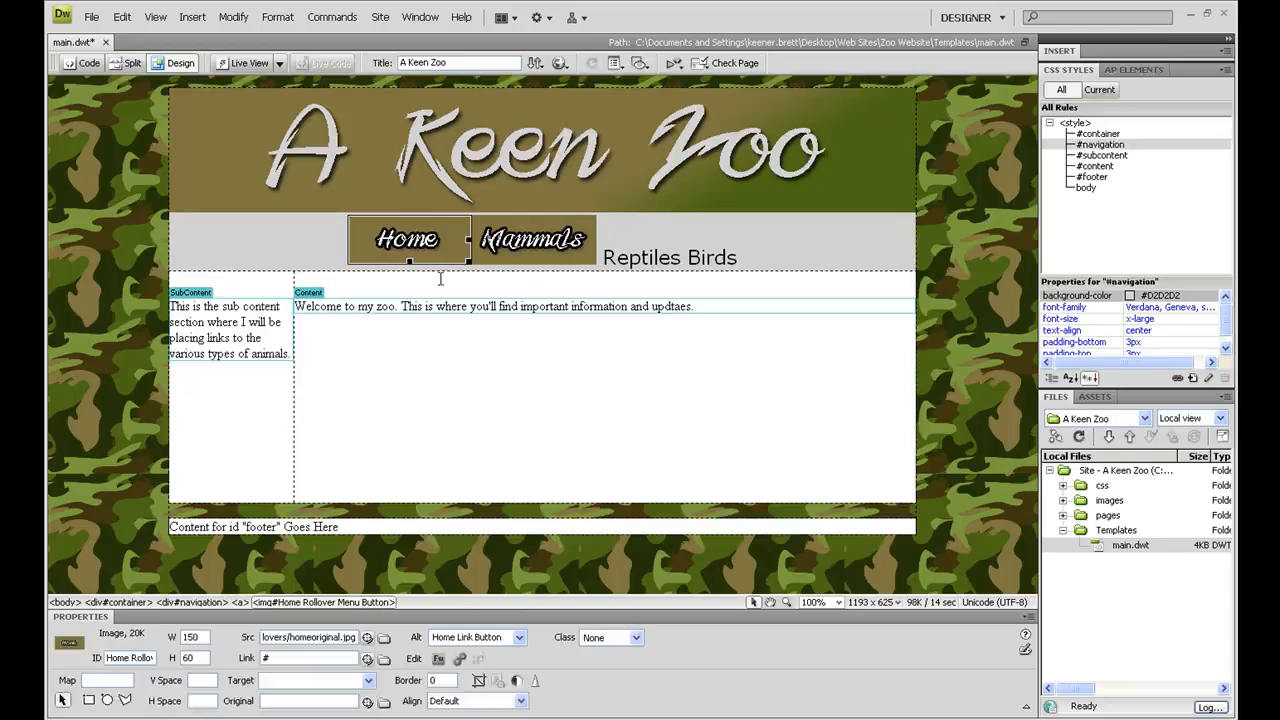
key("Right")
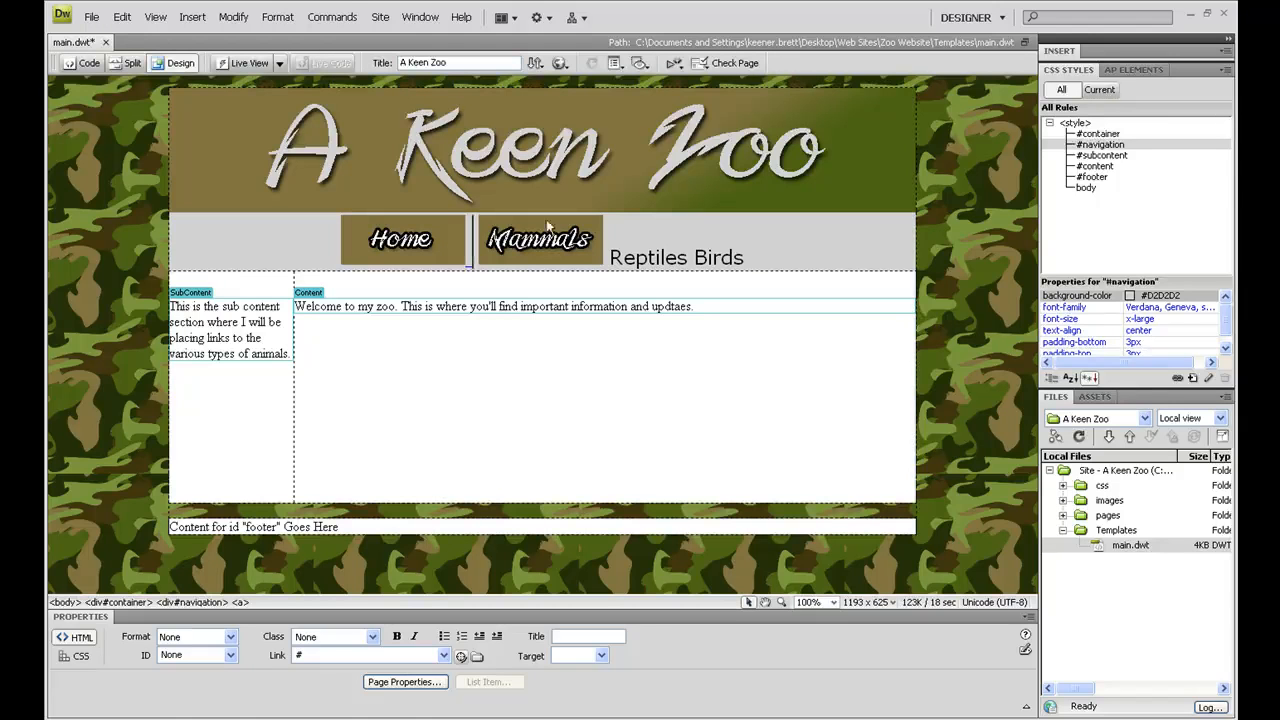
left_click(539, 258)
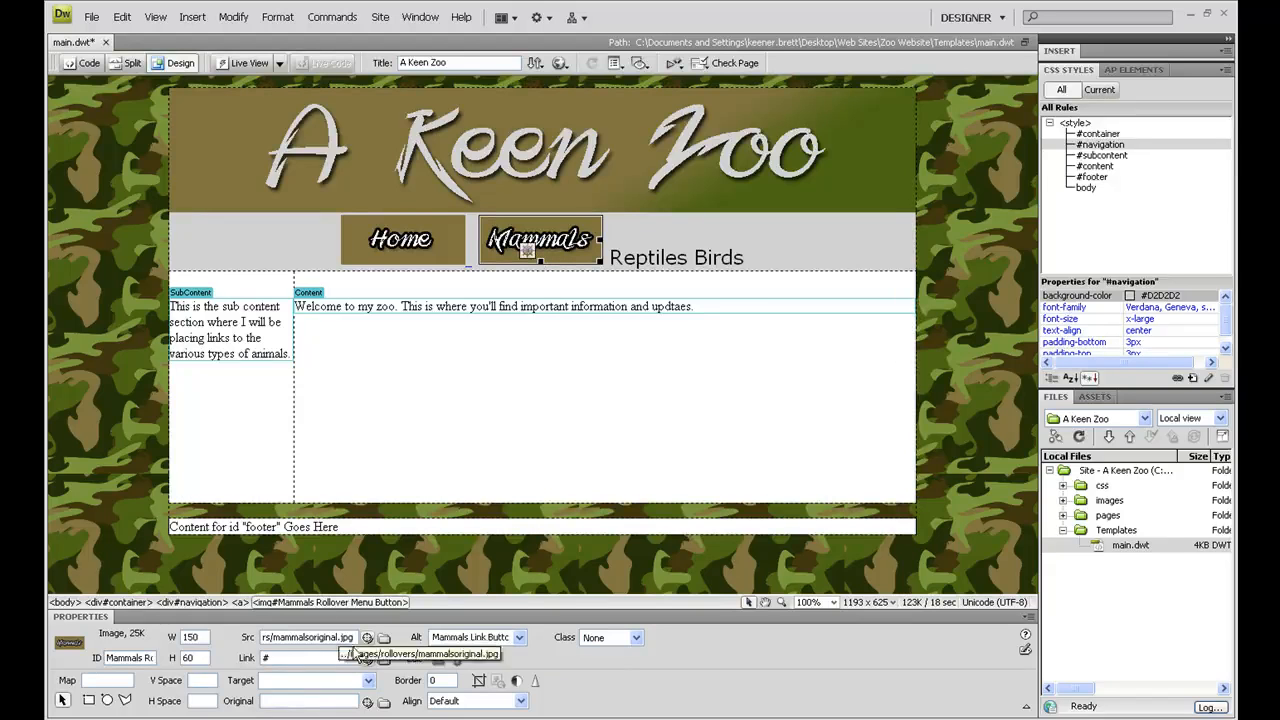
left_click(384, 659)
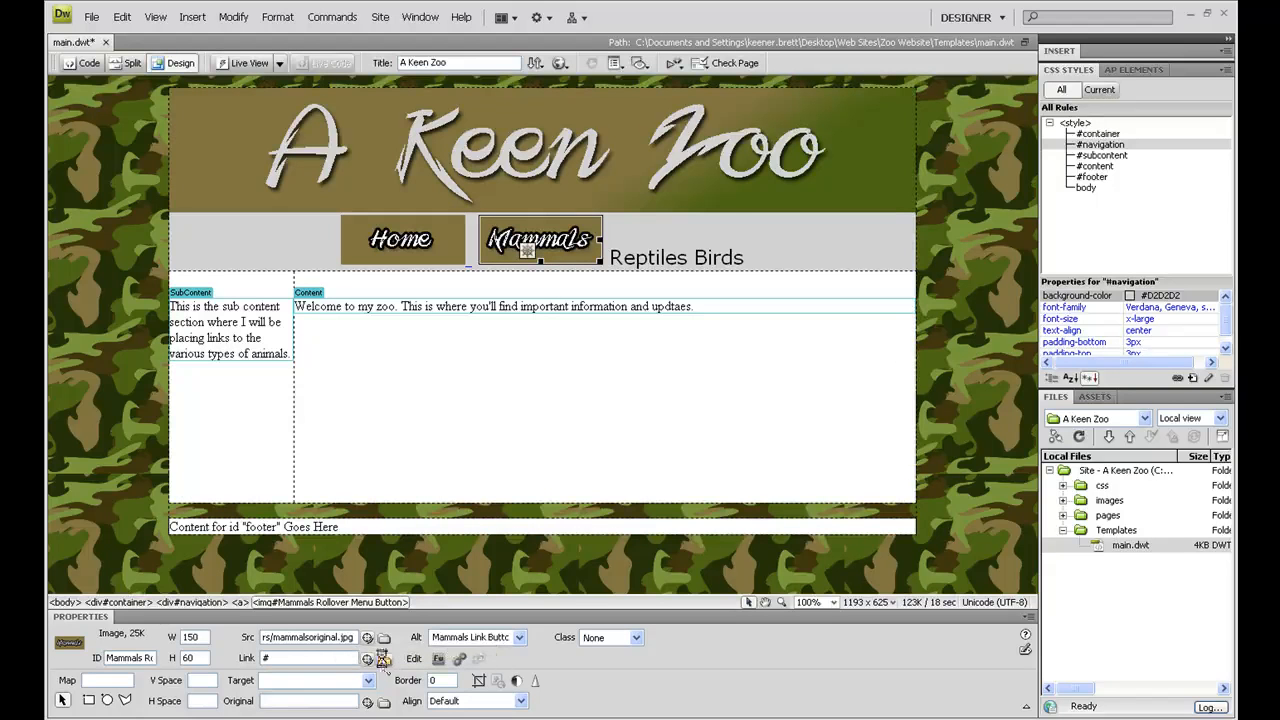
double_click(416, 331)
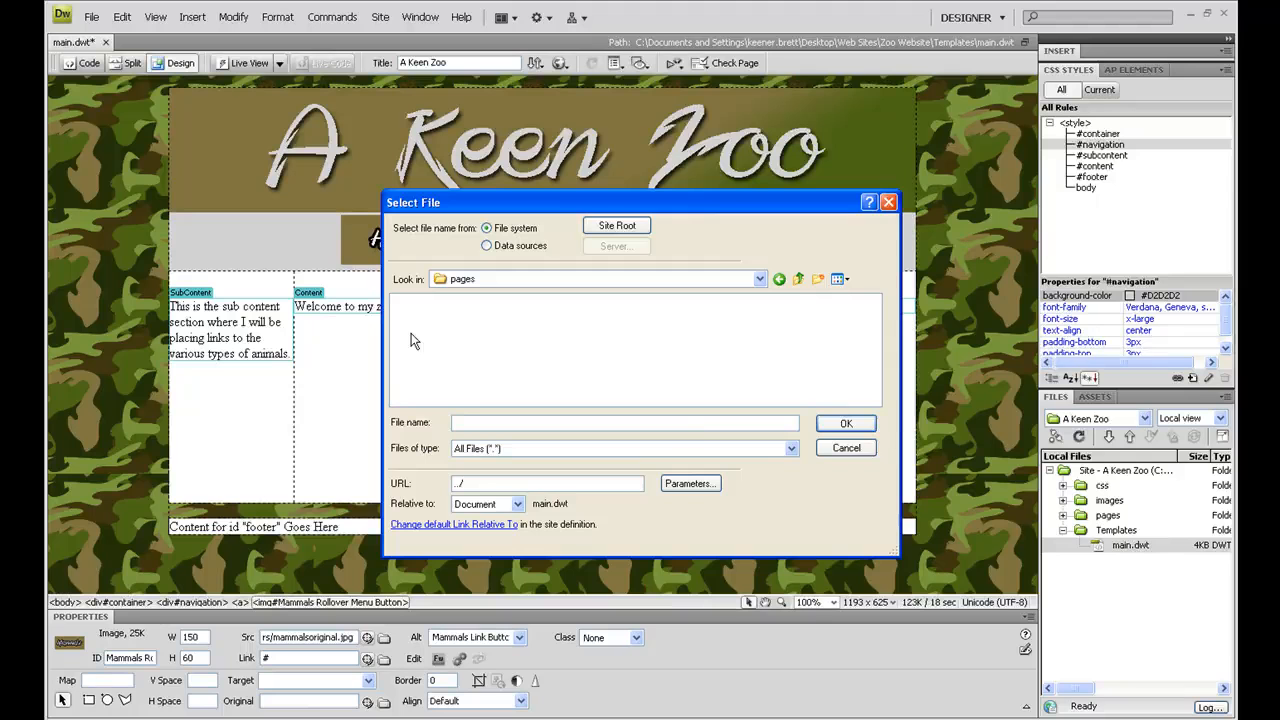
left_click(857, 448)
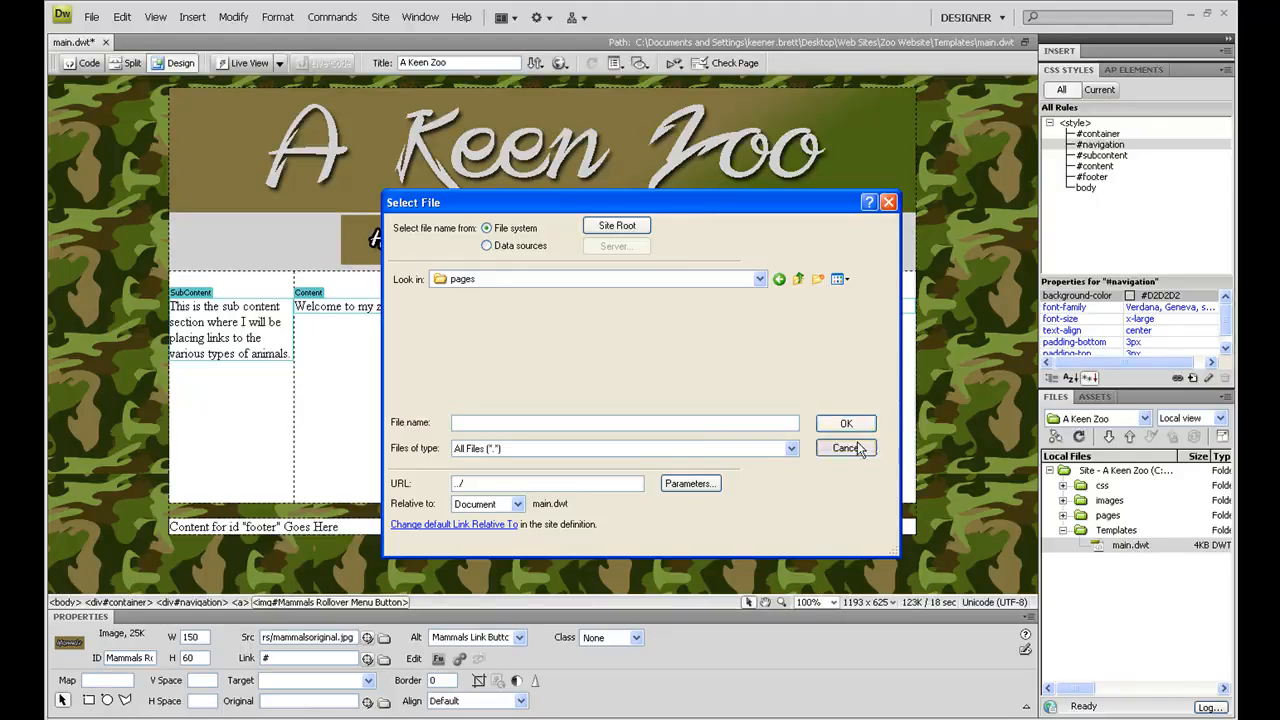
Step: Preview the template in Live View to test the navigation buttons' rollover effect, and return to the editable design
left_click(241, 64)
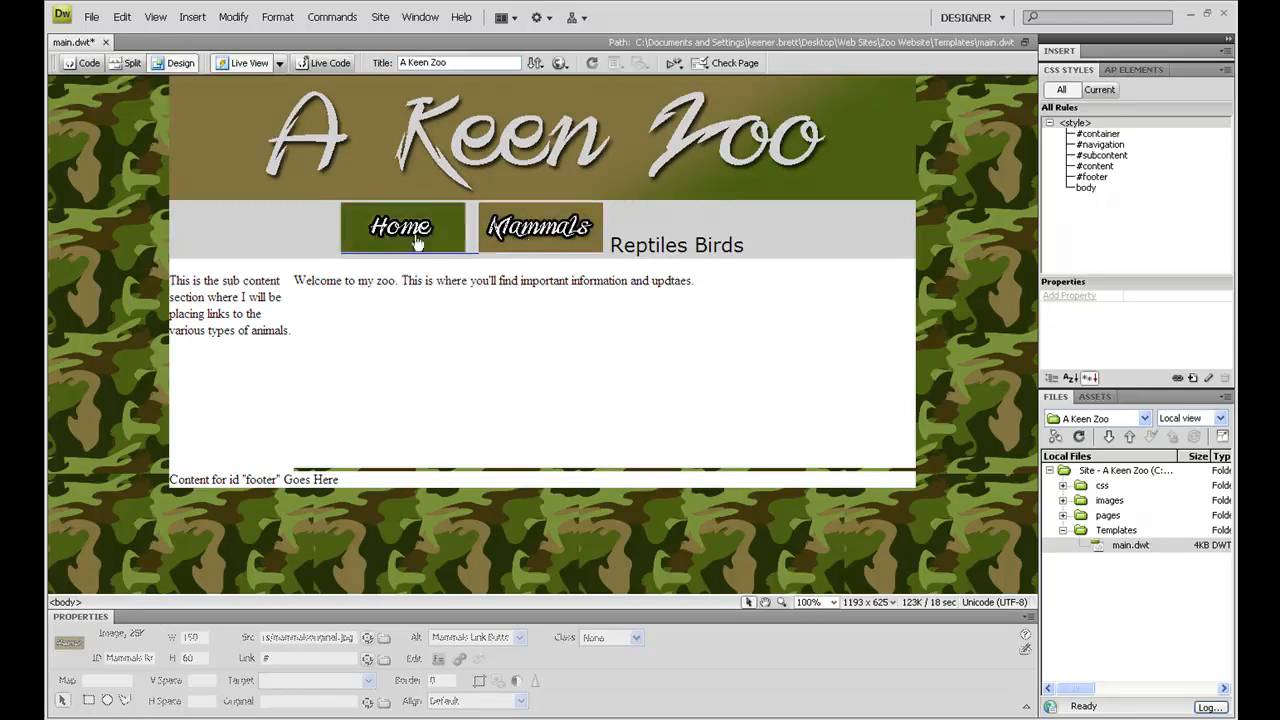
left_click(250, 67)
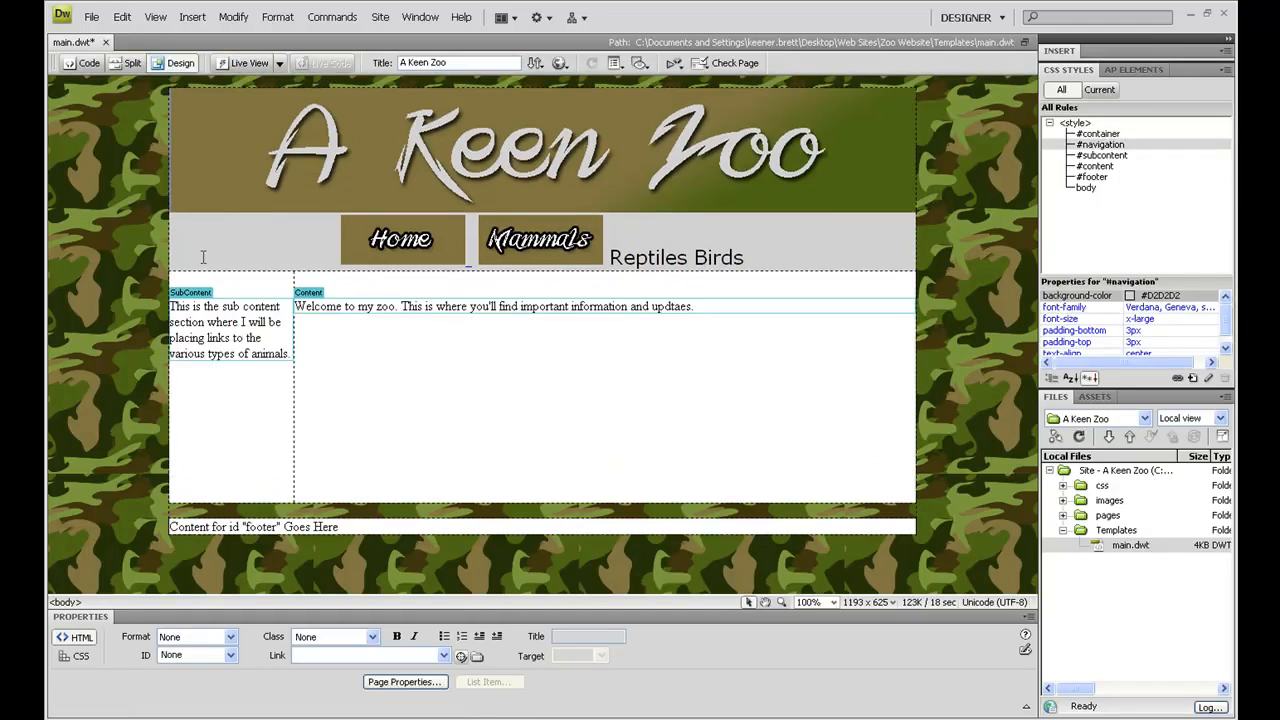